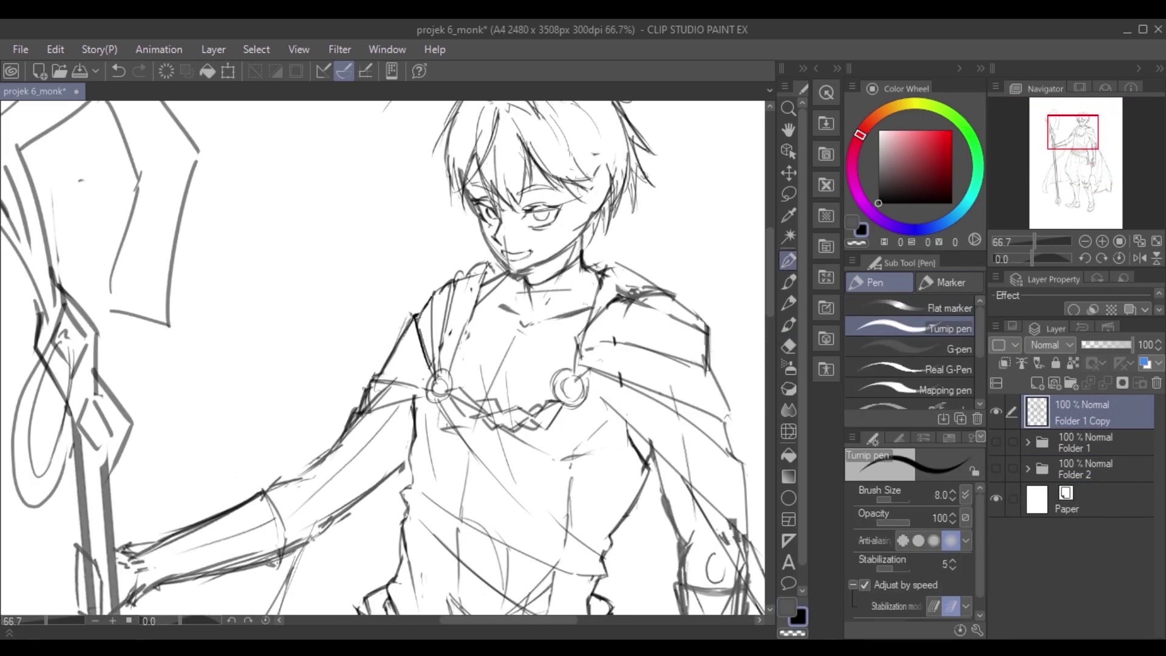
Ink the outer edge and first folds of the staff-side cape shoulder, bringing the fold lines together at the round clasp.
scroll(422, 315, "up", 2)
mouse_move(438, 296)
left_mouse_down()
mouse_move(492, 249)
mouse_move(440, 425)
left_mouse_up()
key("e")
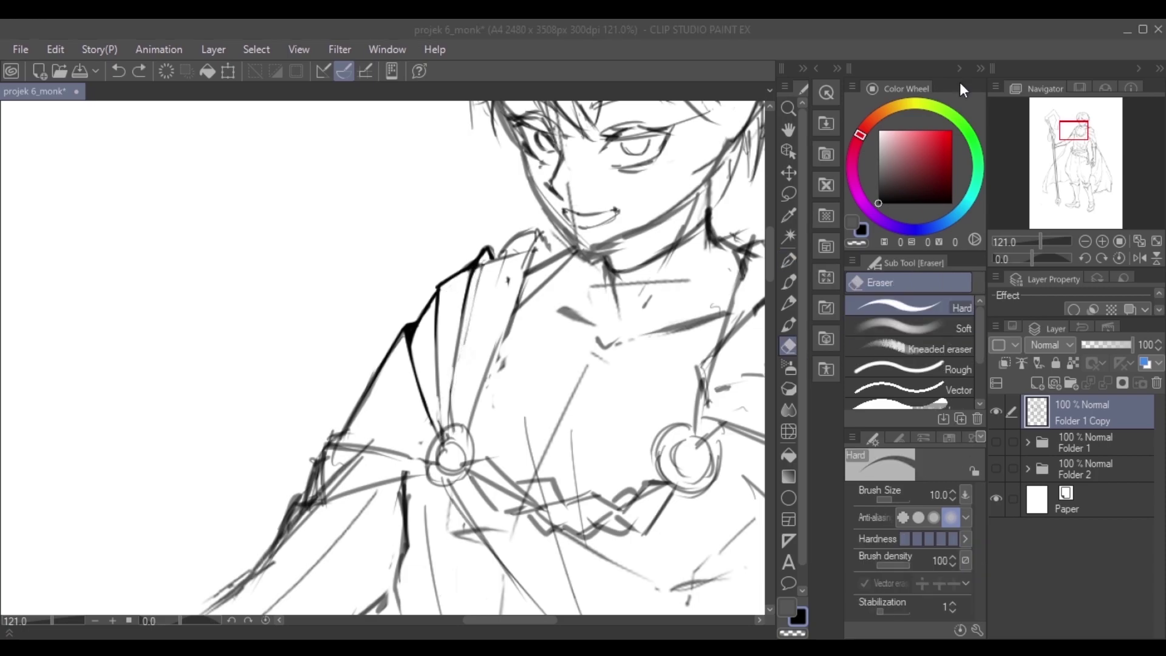
scroll(441, 425, "up", 1)
key("p")
left_click_drag(388, 462, 433, 472)
left_click_drag(444, 425, 432, 472)
left_click_drag(438, 366, 430, 471)
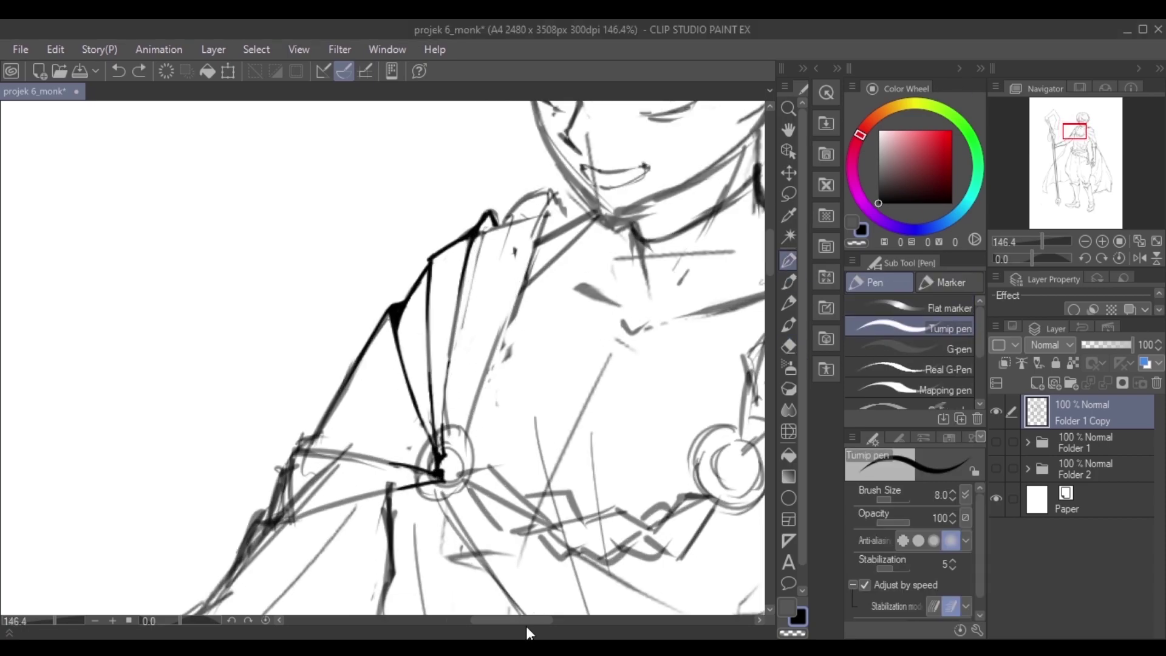
Ink the gathered top edge of the staff-side cape and the remaining folds running down to the clasp.
scroll(538, 609, "down", 1)
mouse_move(352, 222)
left_mouse_down()
mouse_move(403, 209)
mouse_move(416, 219)
mouse_move(394, 194)
mouse_move(331, 266)
left_mouse_up()
scroll(371, 212, "up", 2)
key("e")
key("p")
left_click_drag(237, 293, 258, 516)
left_click_drag(380, 239, 286, 465)
Ink the cape's inner edge from the collar to the staff-side clasp and erase the stray sketch lines around it.
key("e")
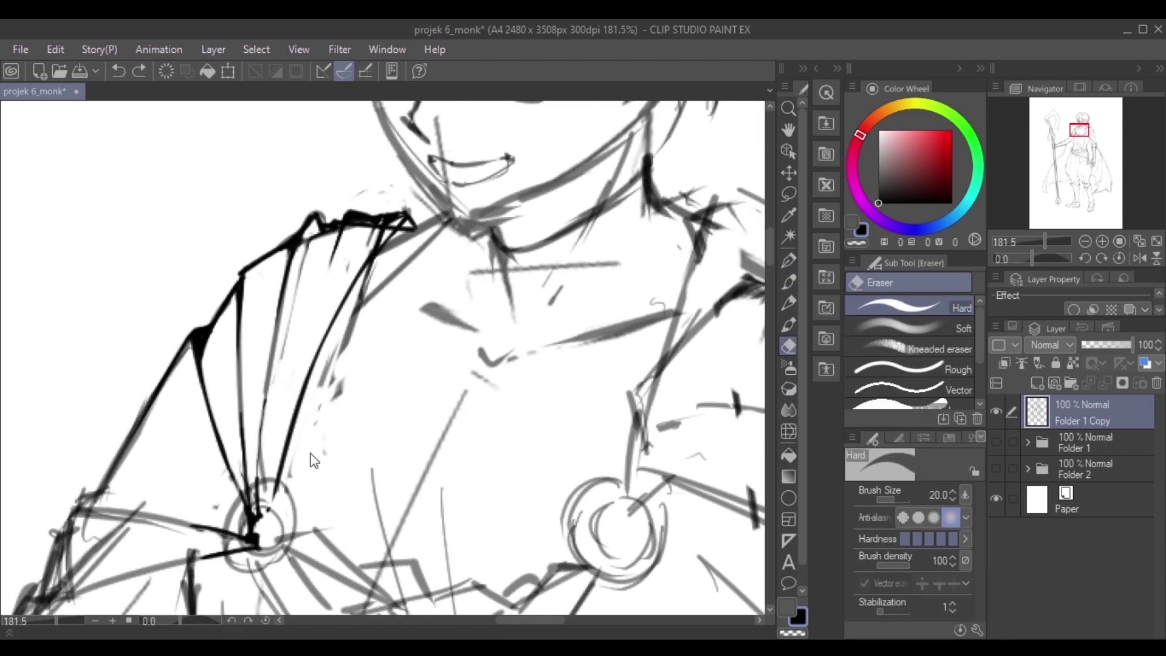
key("p")
left_click_drag(398, 280, 317, 348)
left_click_drag(423, 243, 450, 223)
key("e")
key("p")
mouse_move(256, 436)
left_mouse_down()
mouse_move(254, 525)
mouse_move(271, 507)
mouse_move(287, 532)
mouse_move(234, 510)
left_mouse_up()
key("e")
scroll(389, 365, "up", 2)
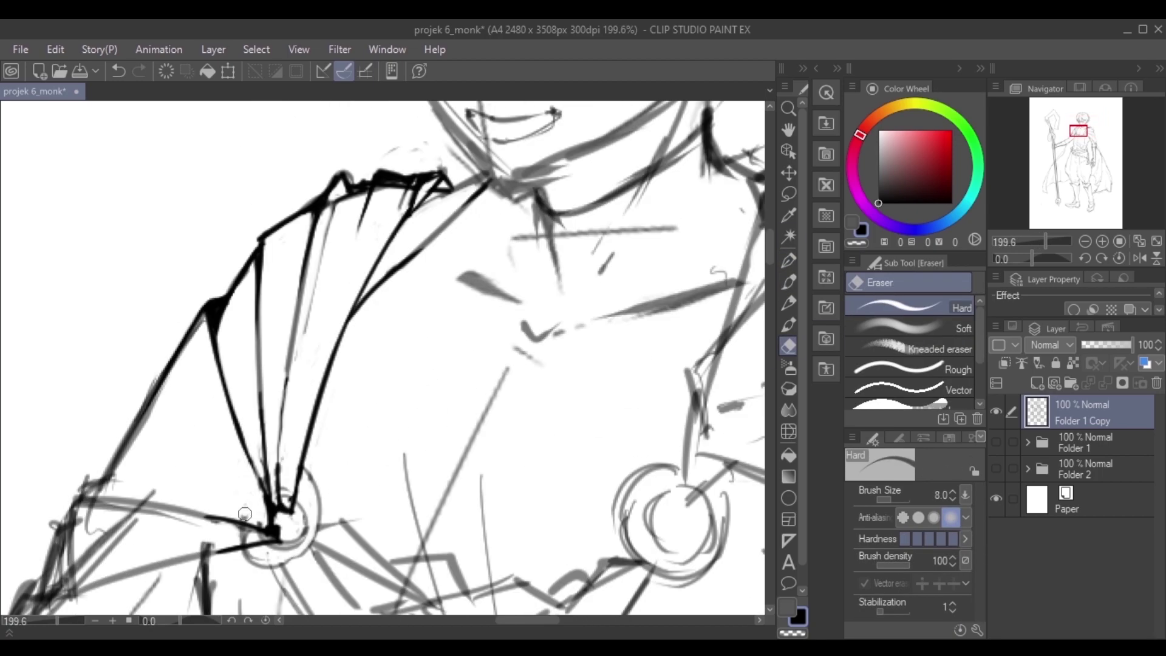
key("p")
scroll(388, 358, "down", 3)
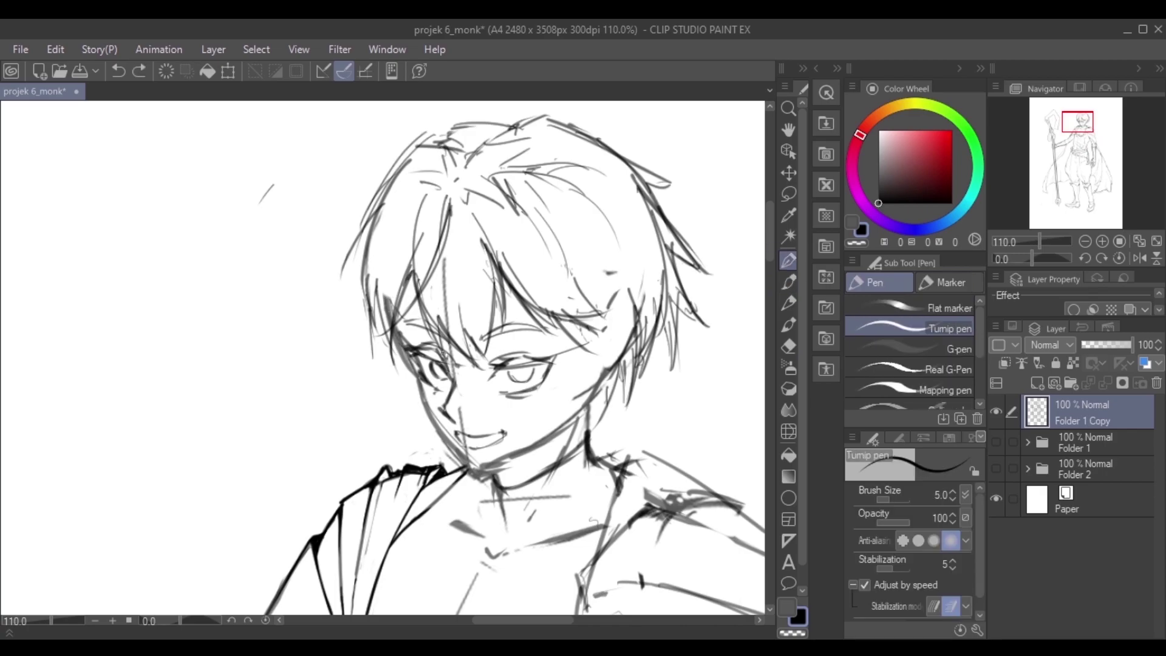
Erase the rough lines around the chin and ink the jawline and the curved line across the neck.
scroll(756, 314, "up", 2)
key("e")
mouse_move(389, 231)
left_mouse_down()
mouse_move(423, 286)
mouse_move(419, 313)
mouse_move(516, 307)
left_mouse_up()
key("p")
left_click_drag(588, 232, 592, 286)
left_click_drag(456, 331, 550, 363)
Ink the side of the neck and the throat line below the chin, cleaning up the stray strokes.
key("e")
key("p")
left_click_drag(587, 245, 582, 276)
left_click_drag(465, 332, 480, 397)
mouse_move(583, 252)
left_mouse_down()
mouse_move(476, 355)
mouse_move(570, 293)
left_mouse_up()
key("e")
key("e")
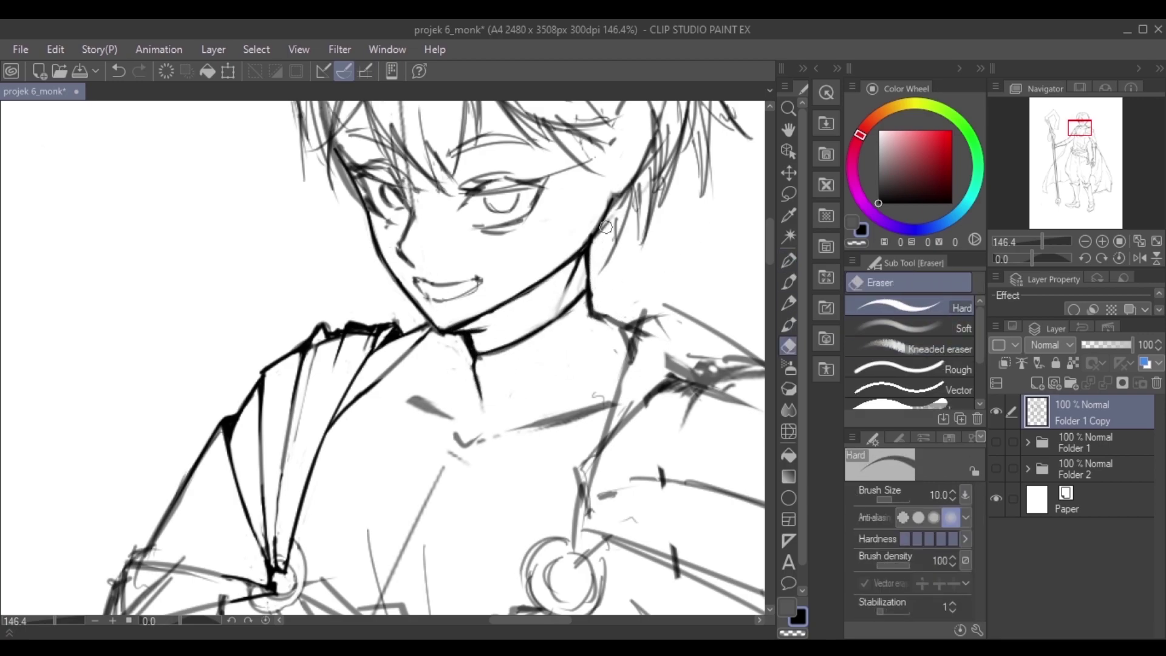
Ink the outer contour of the hair on the staff side, from the crown down to the temple.
scroll(612, 457, "down", 4)
scroll(612, 457, "up", 3)
key("p")
key("p")
left_click_drag(343, 146, 307, 319)
left_click_drag(331, 252, 322, 325)
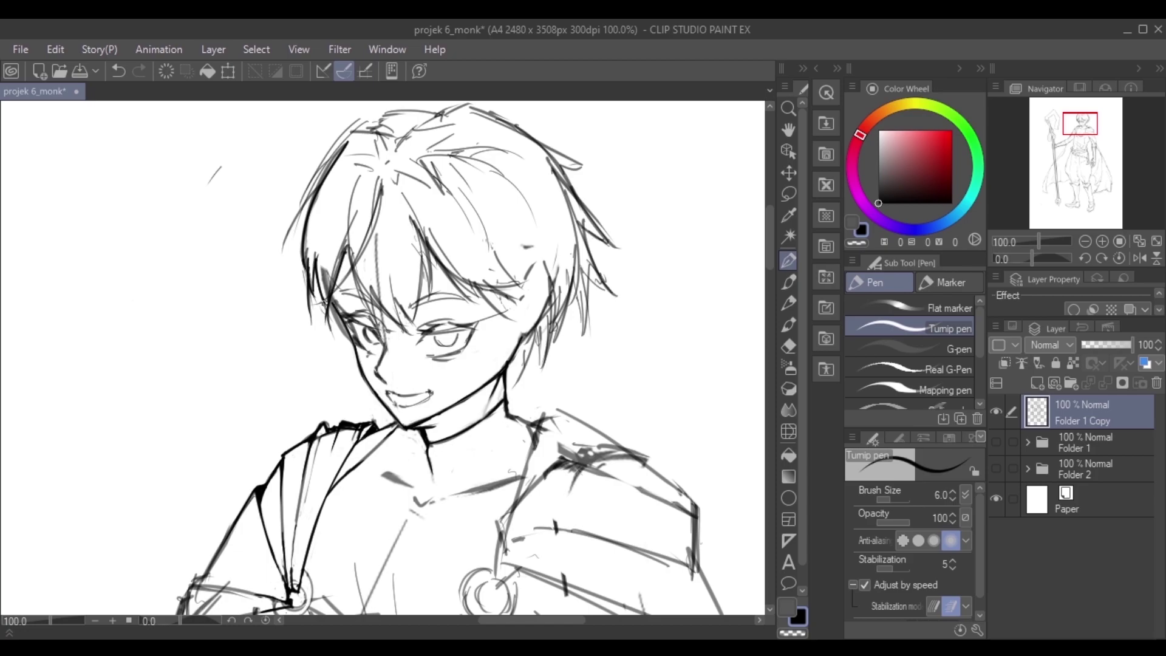
Erase the rough sketch strokes around the staff-side temple and hair tips.
key("e")
scroll(337, 389, "up", 2)
left_click_drag(337, 389, 374, 371)
scroll(425, 303, "down", 3)
left_click(788, 260)
key("e")
scroll(770, 240, "up", 3)
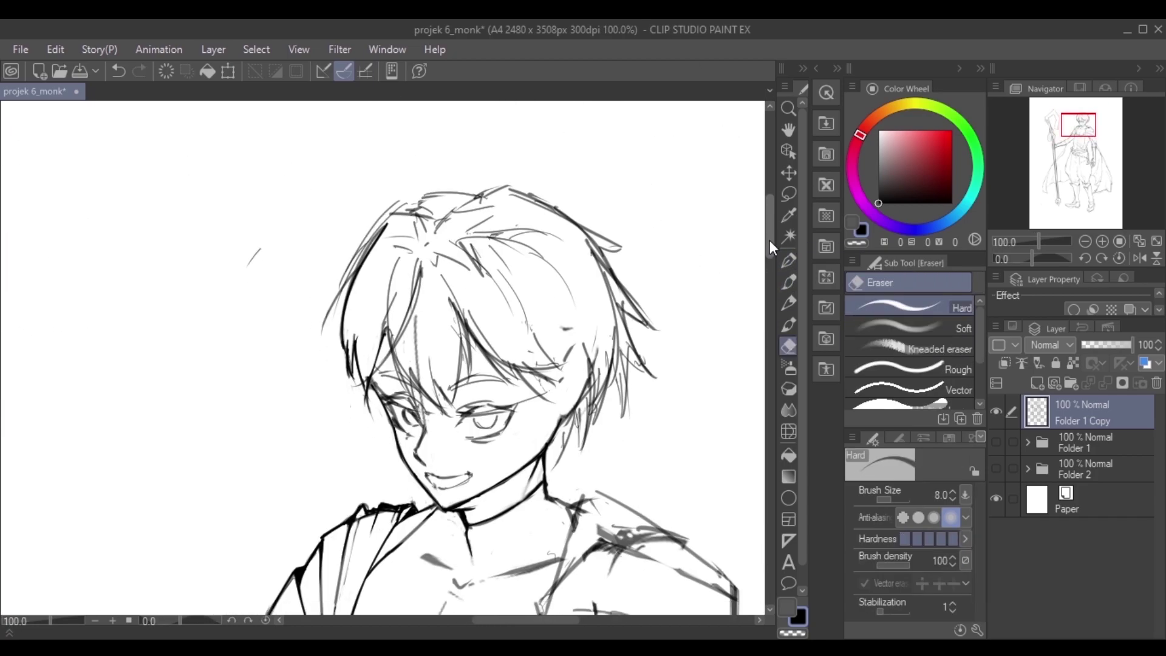
Ink the crossing bang strands from the parting down to the staff-side temple, erasing the rough lines beneath.
left_click(788, 260)
left_click_drag(412, 226, 359, 364)
mouse_move(376, 338)
left_mouse_down()
mouse_move(305, 404)
mouse_move(343, 442)
left_mouse_up()
key("e")
key("p")
left_click_drag(368, 311, 351, 345)
key("e")
key("p")
left_click_drag(386, 209, 364, 255)
Redraw the outer hair strands on the staff side as clean pointed tufts and erase the overlapping strokes.
left_click_drag(325, 216, 276, 313)
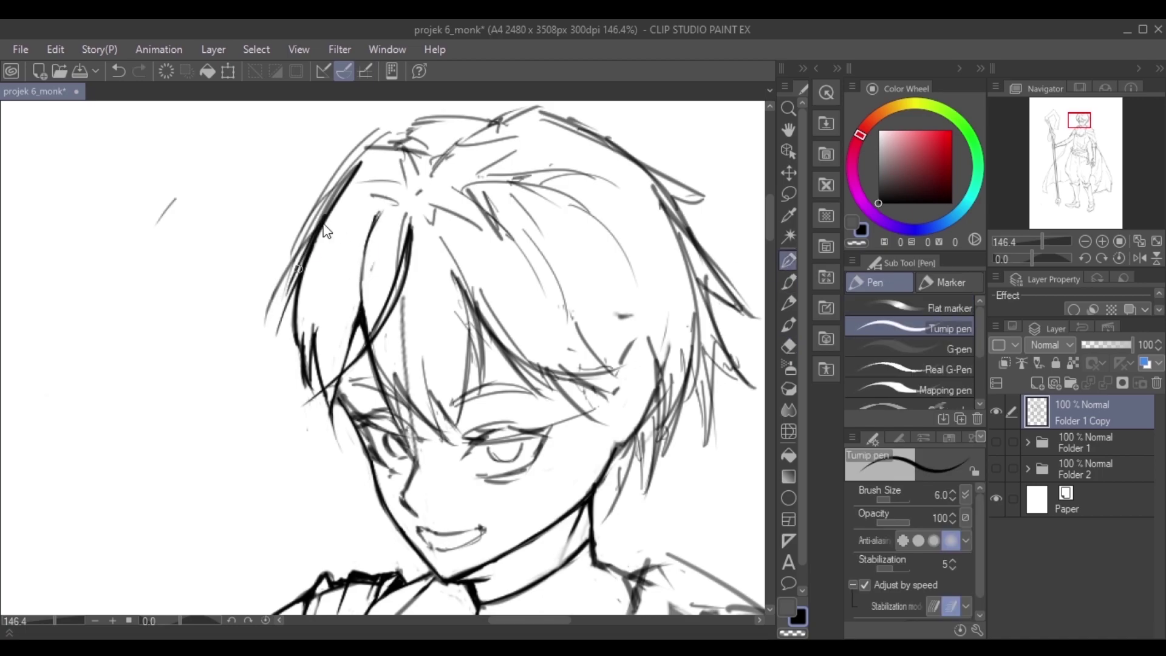
left_click_drag(340, 189, 270, 351)
key("e")
mouse_move(286, 286)
left_mouse_down()
mouse_move(324, 193)
mouse_move(287, 245)
left_mouse_up()
key("p")
left_click_drag(366, 152, 285, 252)
scroll(338, 208, "down", 3)
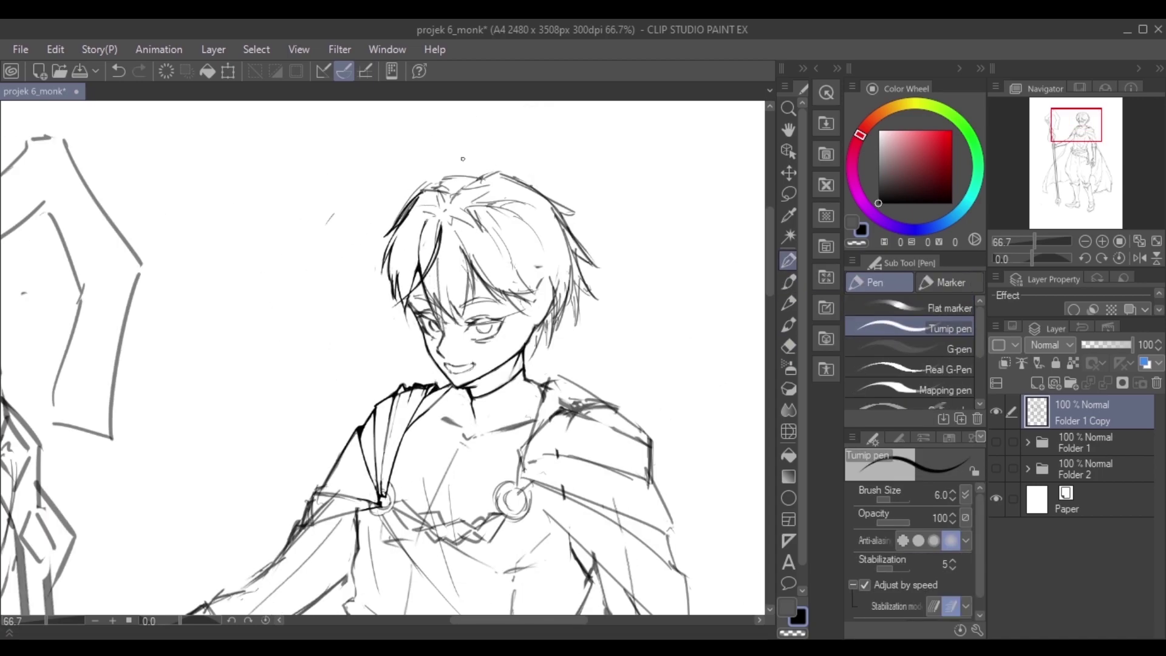
Erase the rough outline at the upper head and ink one smooth curve over the crown.
scroll(338, 208, "up", 3)
key("e")
left_click_drag(325, 209, 383, 276)
left_click_drag(322, 185, 388, 280)
key("p")
left_click_drag(370, 210, 550, 159)
key("e")
key("p")
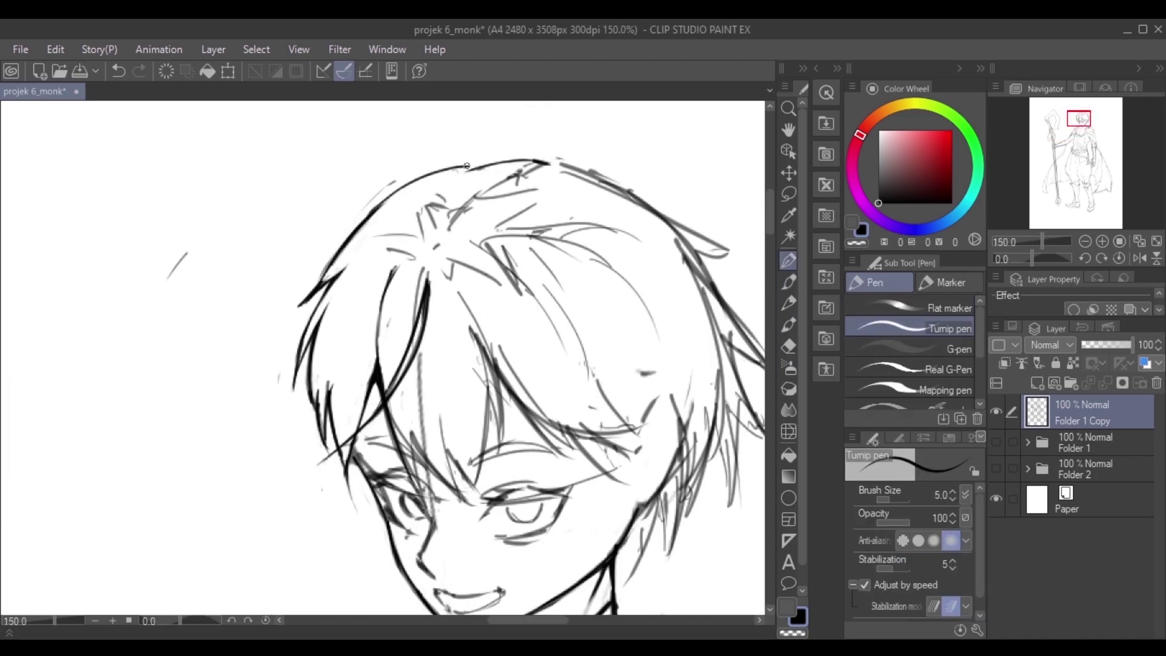
Refine the crown outline at the hair parting and undo the last stroke.
left_click_drag(426, 197, 504, 163)
key("e")
scroll(738, 301, "down", 3)
key("p")
key("ctrl+z")
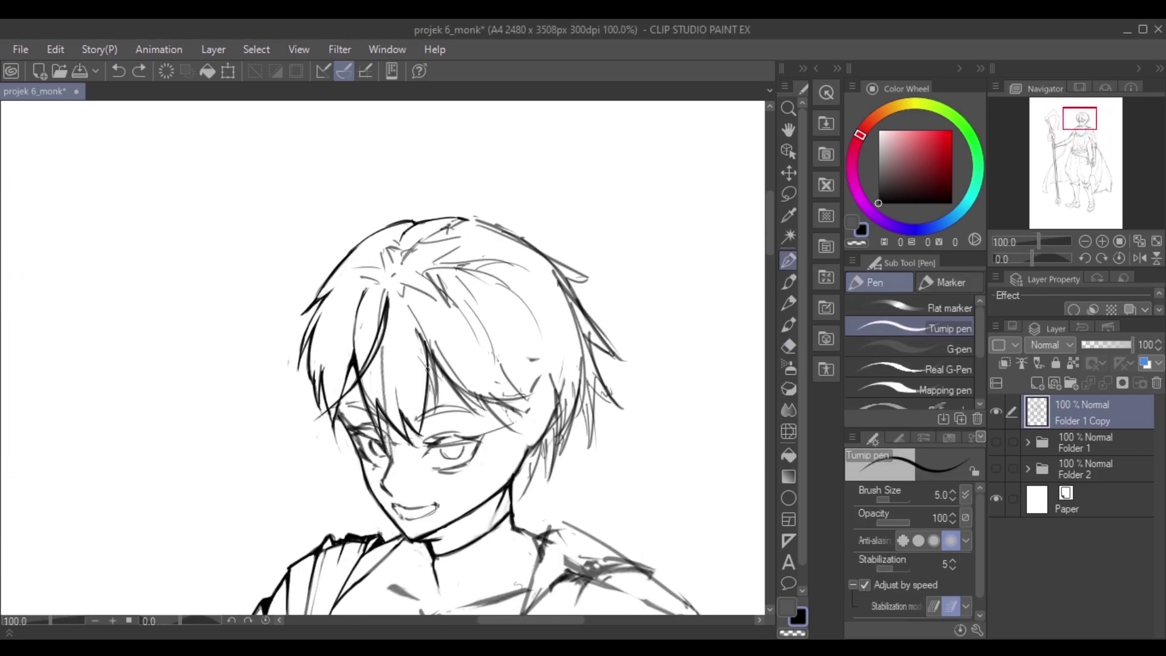
Clean up the bangs over the forehead by erasing leftover sketch lines between the pointed strands.
scroll(479, 411, "up", 3)
key("e")
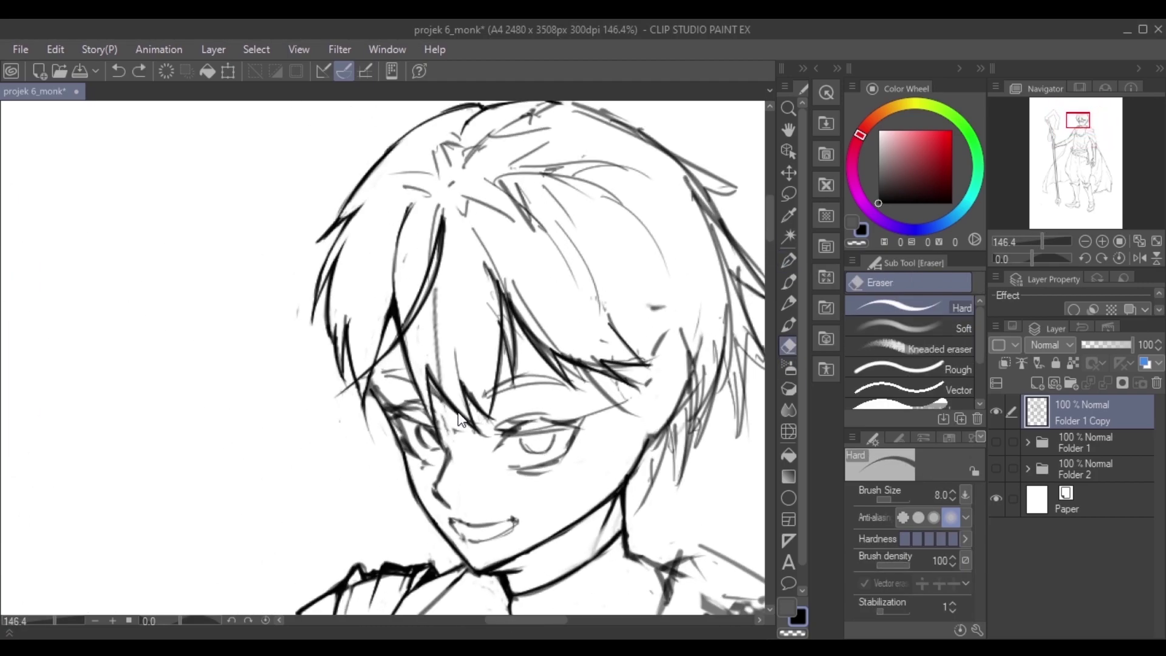
left_click_drag(435, 396, 438, 371)
key("p")
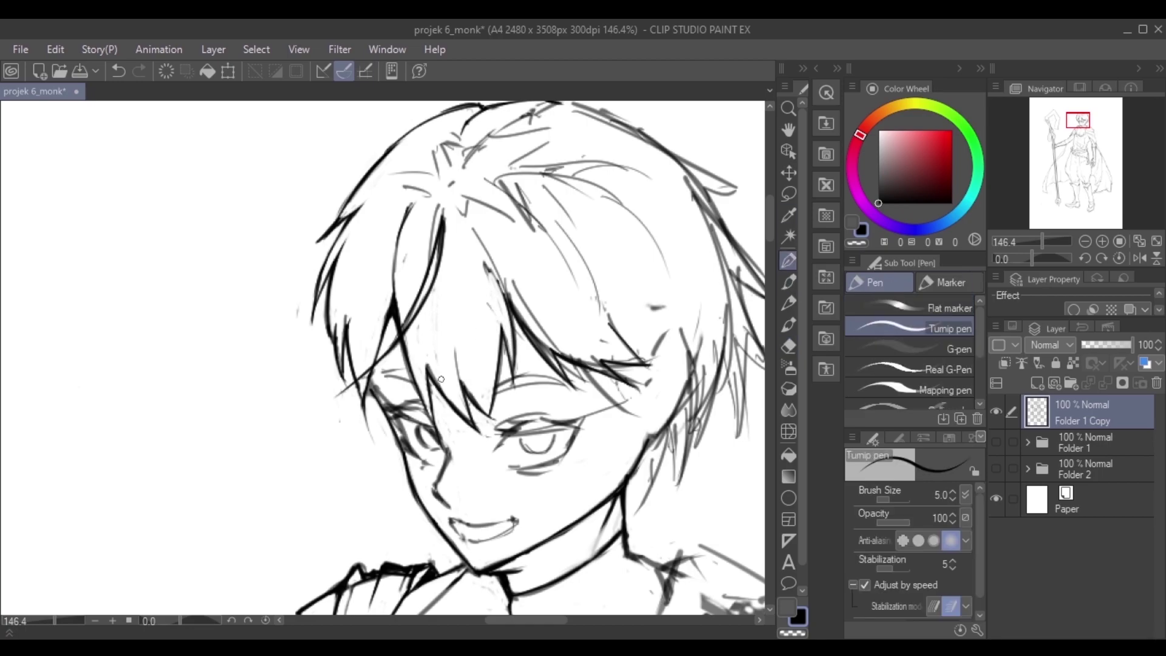
key("e")
key("p")
Erase the rough side hair over the ear area and ink the ear with the hair tips ending beside it.
key("e")
mouse_move(523, 309)
left_mouse_down()
mouse_move(592, 381)
mouse_move(638, 394)
mouse_move(626, 401)
left_mouse_up()
key("p")
key("e")
mouse_move(720, 375)
left_mouse_down()
mouse_move(605, 376)
mouse_move(551, 350)
mouse_move(549, 419)
left_mouse_up()
scroll(604, 375, "up", 1)
key("p")
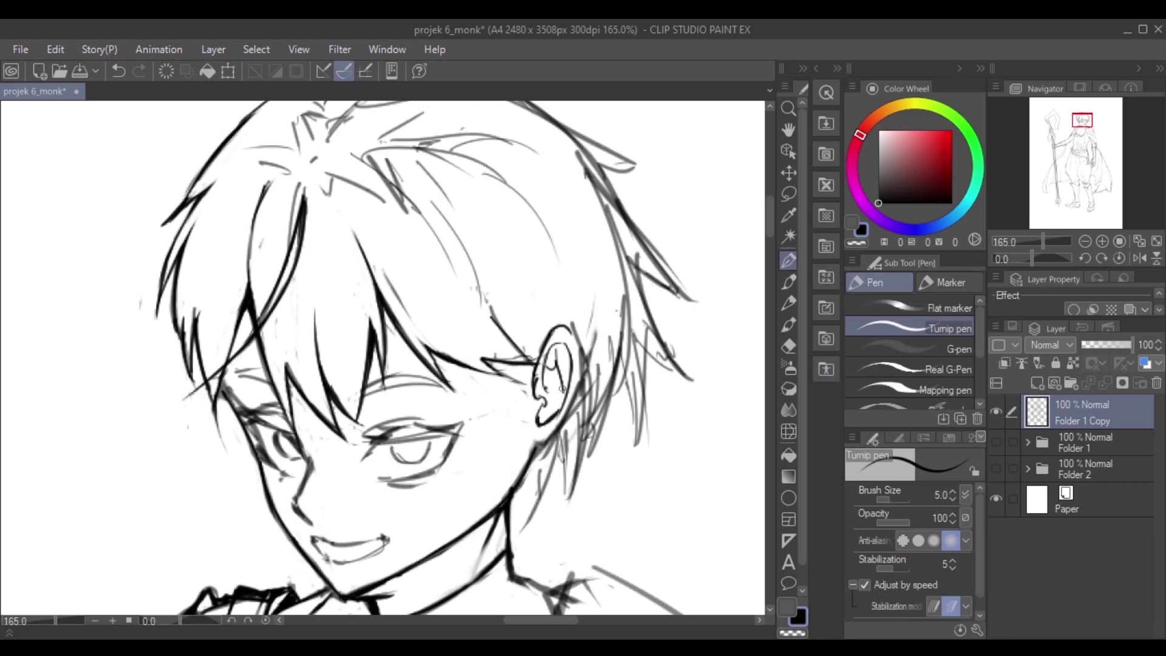
Add the inner contour of the ear and tidy the strand in front of it.
left_click_drag(555, 361, 549, 394)
key("e")
key("p")
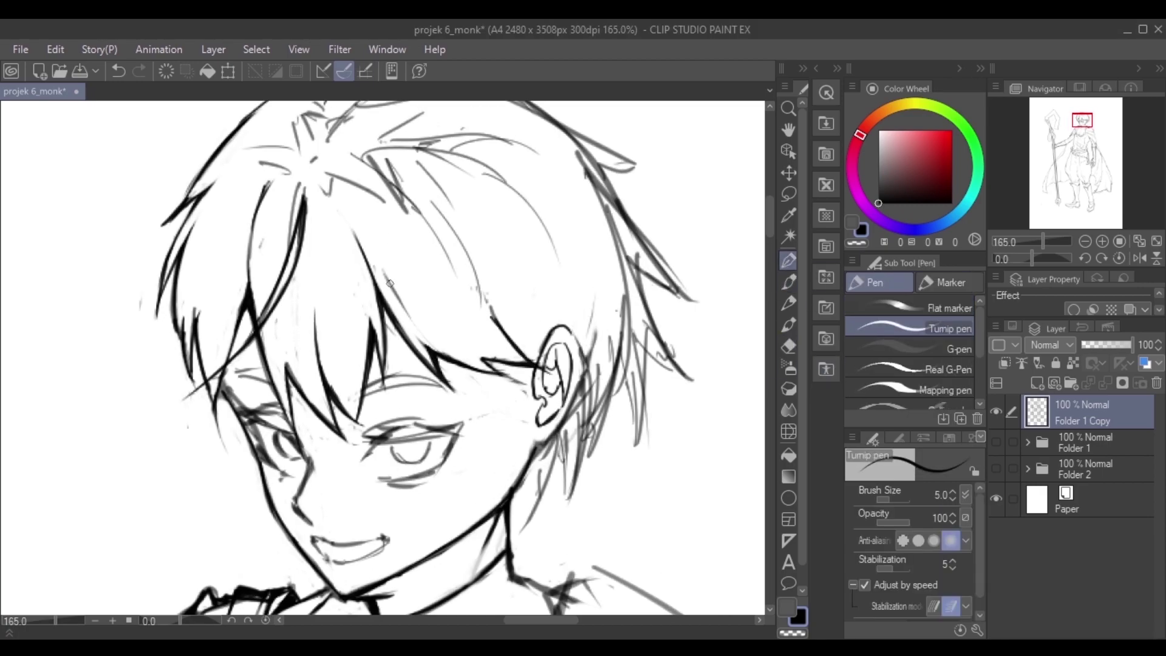
key("e")
scroll(370, 328, "down", 5)
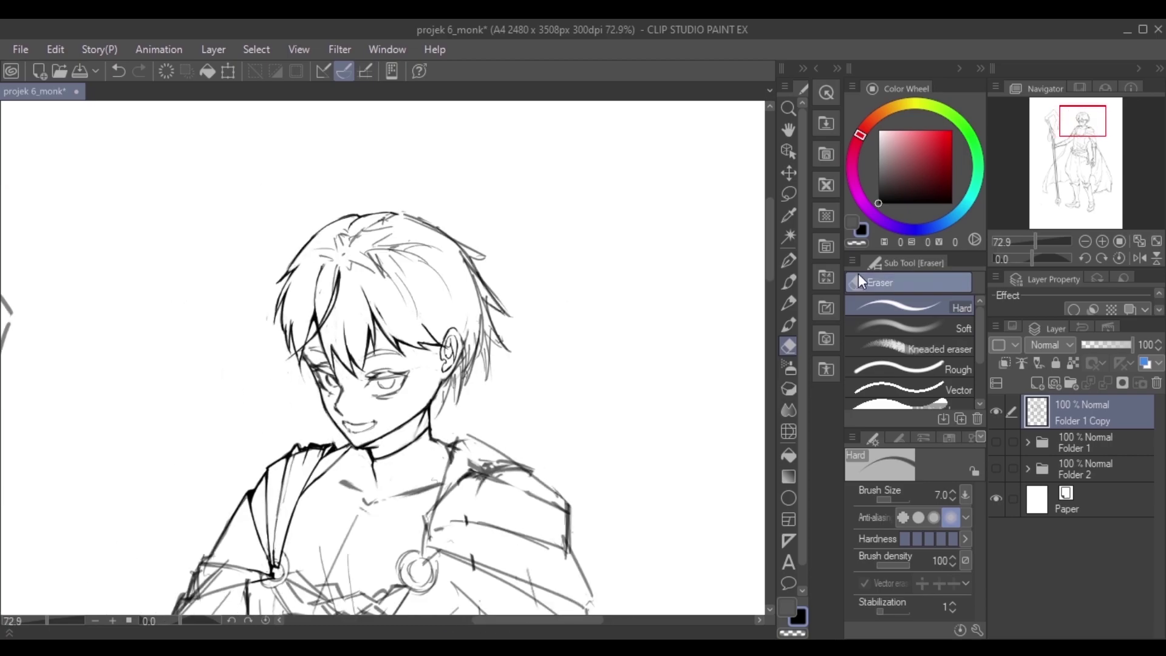
Ink the back-of-head outline from the crown to the upper pointed tuft with the size 5 pen.
key("ctrl+alt+0")
key("p")
left_click_drag(407, 207, 540, 256)
left_click_drag(439, 239, 500, 265)
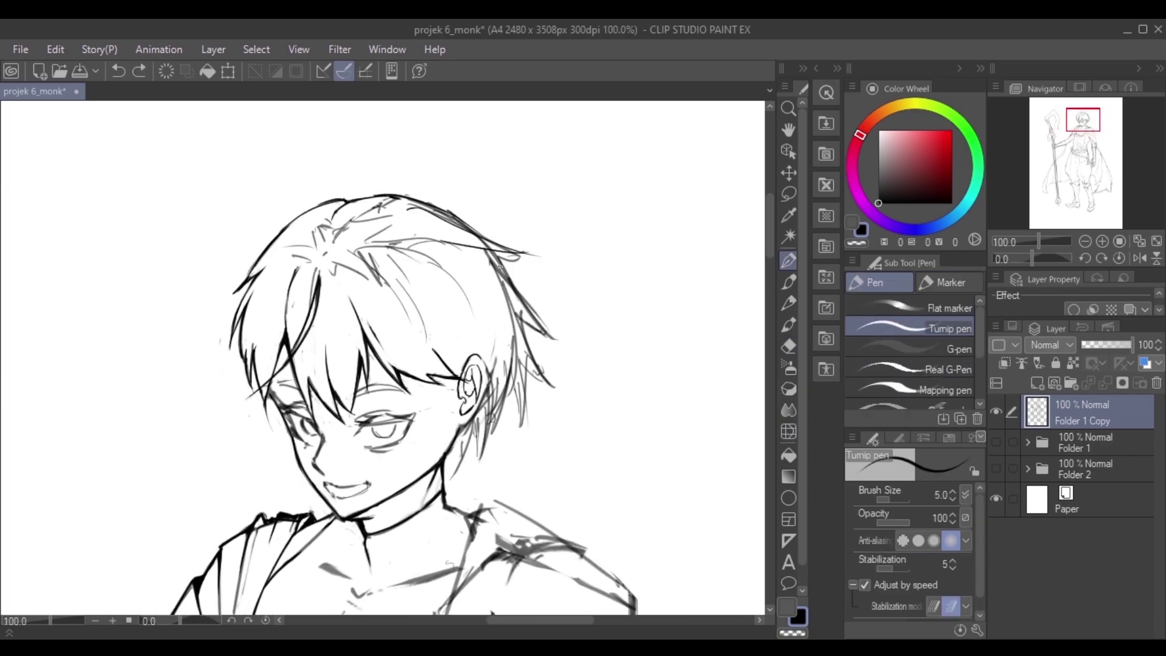
Erase the rough lines along the upper head and, with a larger eraser, the messy hair behind the ear.
key("e")
scroll(534, 261, "up", 2)
left_click_drag(340, 182, 419, 219)
key("bracketright")
mouse_move(479, 297)
left_mouse_down()
mouse_move(495, 343)
mouse_move(534, 365)
mouse_move(501, 449)
mouse_move(510, 484)
mouse_move(438, 522)
left_mouse_up()
mouse_move(471, 444)
left_mouse_down()
mouse_move(465, 522)
mouse_move(410, 583)
left_mouse_up()
Ink the pointed strands behind the ear and at the nape, plus the underside of the upper back tuft.
key("p")
key("e")
key("p")
left_click_drag(465, 461, 456, 515)
left_click_drag(479, 429, 483, 446)
key("ctrl+z")
left_click_drag(394, 240, 505, 256)
key("bracketleft")
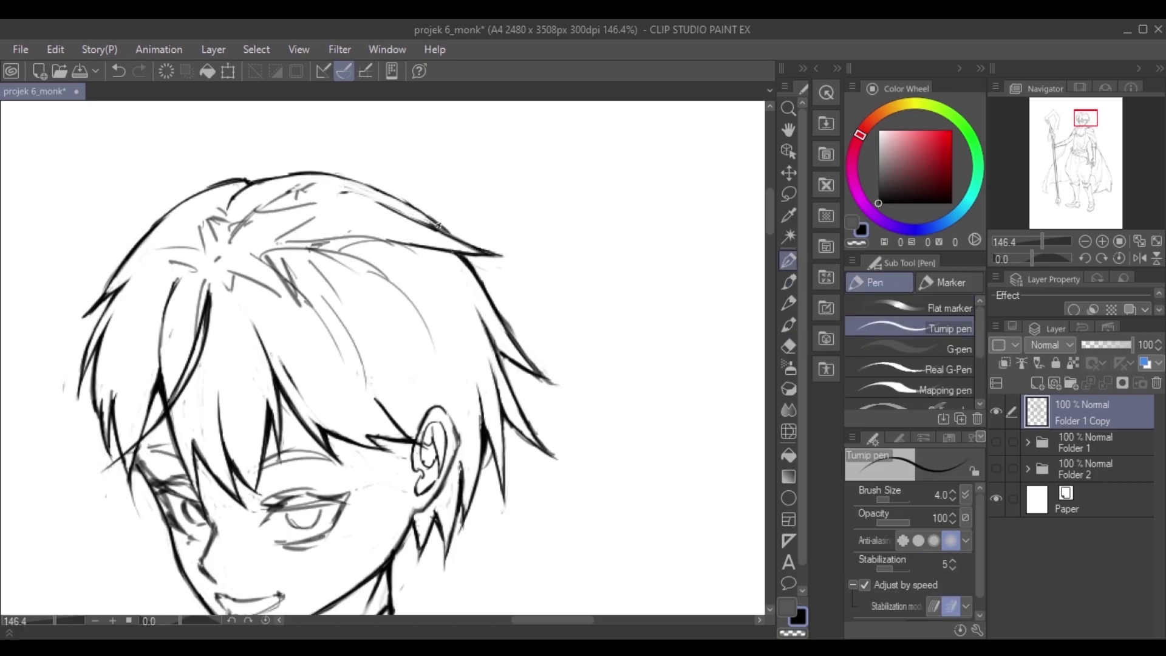
Erase the rough strand lines inside the hair and redraw the crown parting with thin strokes from the size 4 pen.
key("e")
scroll(489, 304, "down", 5)
scroll(489, 304, "up", 3)
key("p")
key("e")
scroll(252, 223, "up", 2)
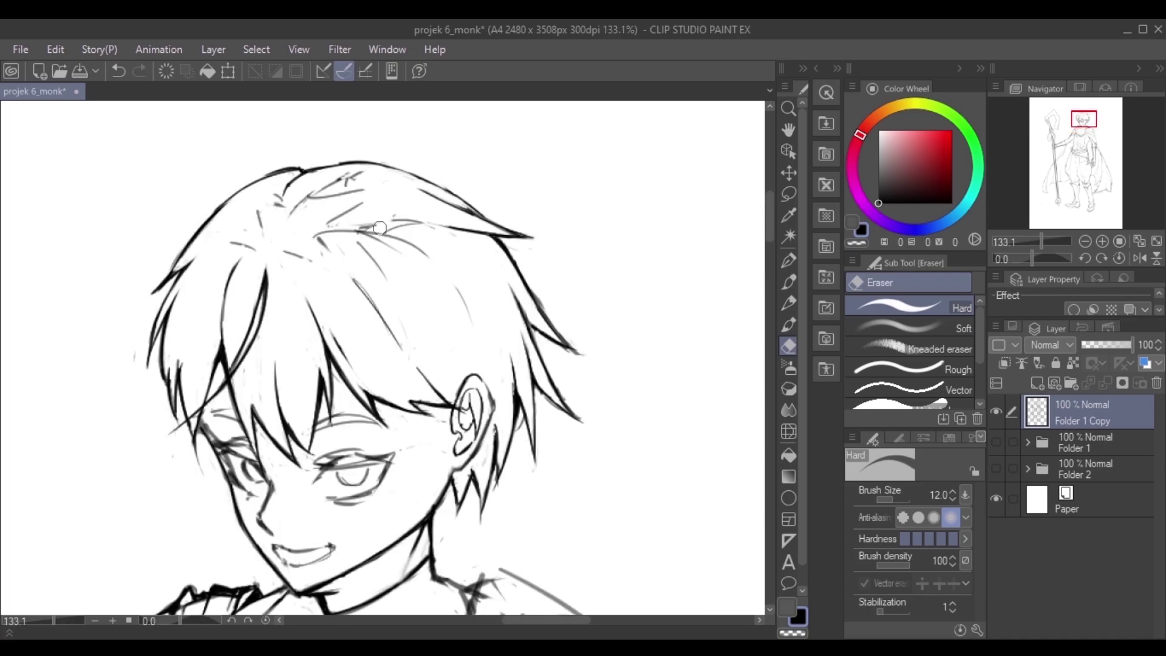
mouse_move(276, 201)
left_mouse_down()
mouse_move(248, 270)
mouse_move(372, 243)
left_mouse_up()
key("p")
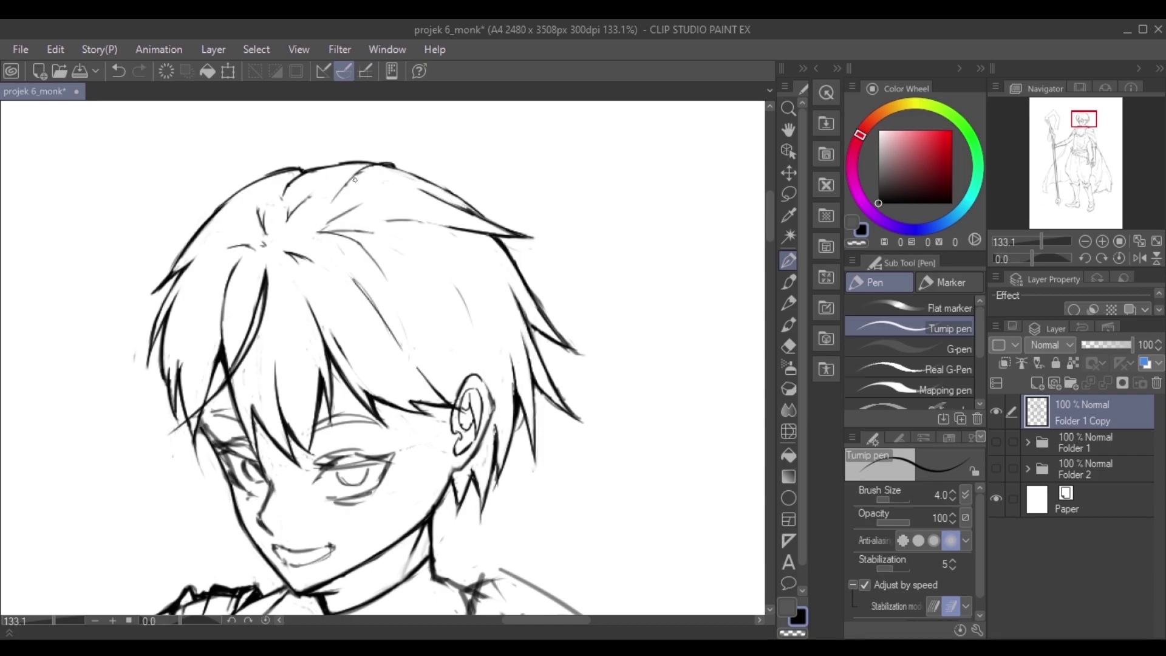
Erase the messy sketch lines on top of the cape shoulder away from the staff.
scroll(450, 285, "down", 4)
scroll(432, 278, "up", 3)
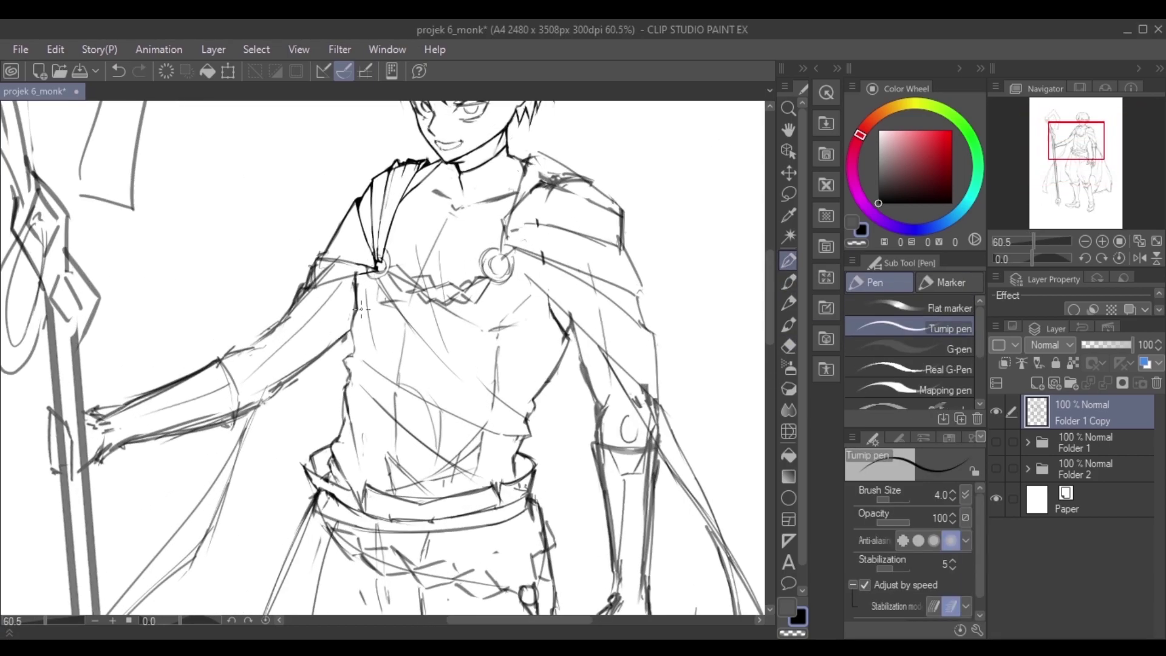
key("e")
left_click_drag(565, 209, 566, 242)
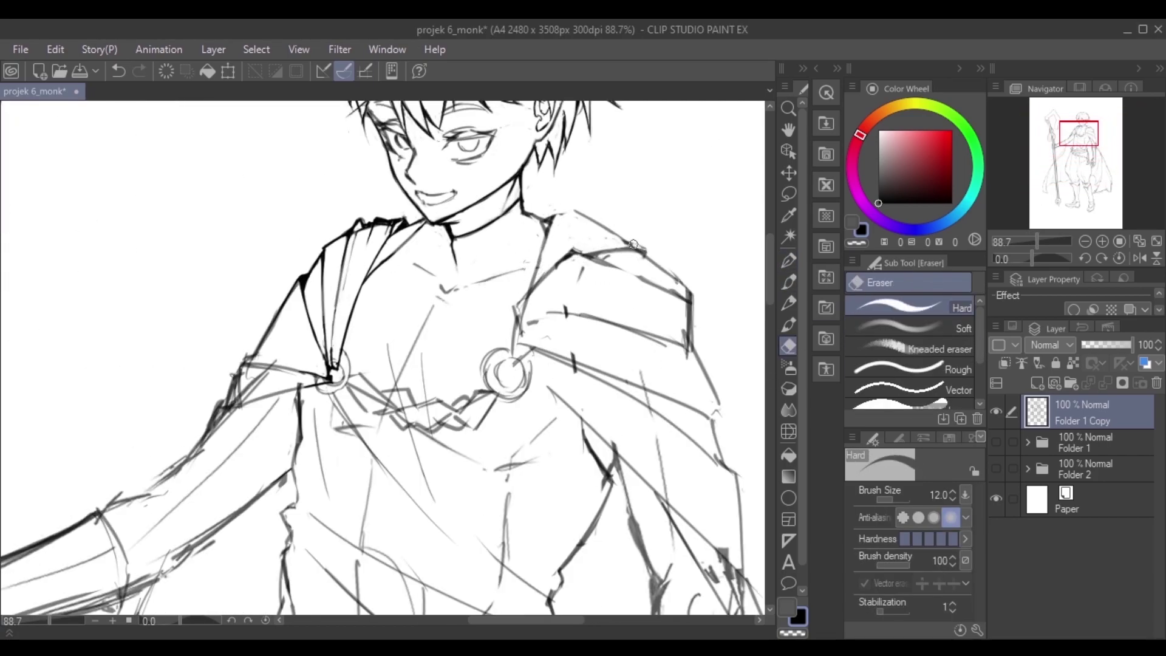
Ink the cape collar beside the neck and the inner cape edge leading down to the second clasp.
scroll(641, 245, "up", 2)
key("p")
left_click_drag(485, 219, 498, 236)
key("]")
mouse_move(453, 389)
left_mouse_down()
mouse_move(469, 322)
mouse_move(450, 373)
mouse_move(527, 418)
mouse_move(426, 391)
mouse_move(443, 358)
left_mouse_up()
key("e")
key("p")
Ink the folds fanning out from the second clasp and clean up the sketch lines near the shoulder top.
scroll(528, 409, "up", 2)
left_click(682, 203, "alt")
mouse_move(396, 388)
left_mouse_down()
mouse_move(413, 295)
mouse_move(402, 324)
left_mouse_up()
left_click_drag(489, 205, 435, 262)
scroll(426, 273, "down", 2)
key("e")
left_click_drag(432, 216, 295, 260)
key("p")
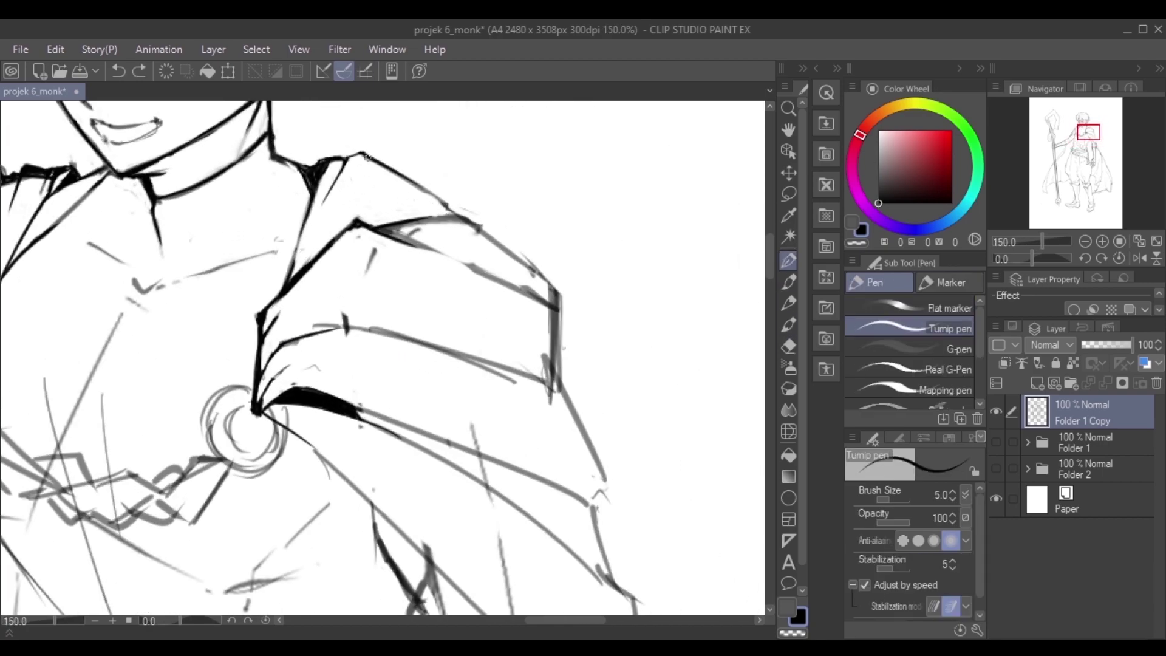
Ink the outer edge of the cape shoulder away from the staff and erase the thick rough lines along its folds.
left_click_drag(558, 340, 554, 378)
left_click_drag(536, 379, 577, 406)
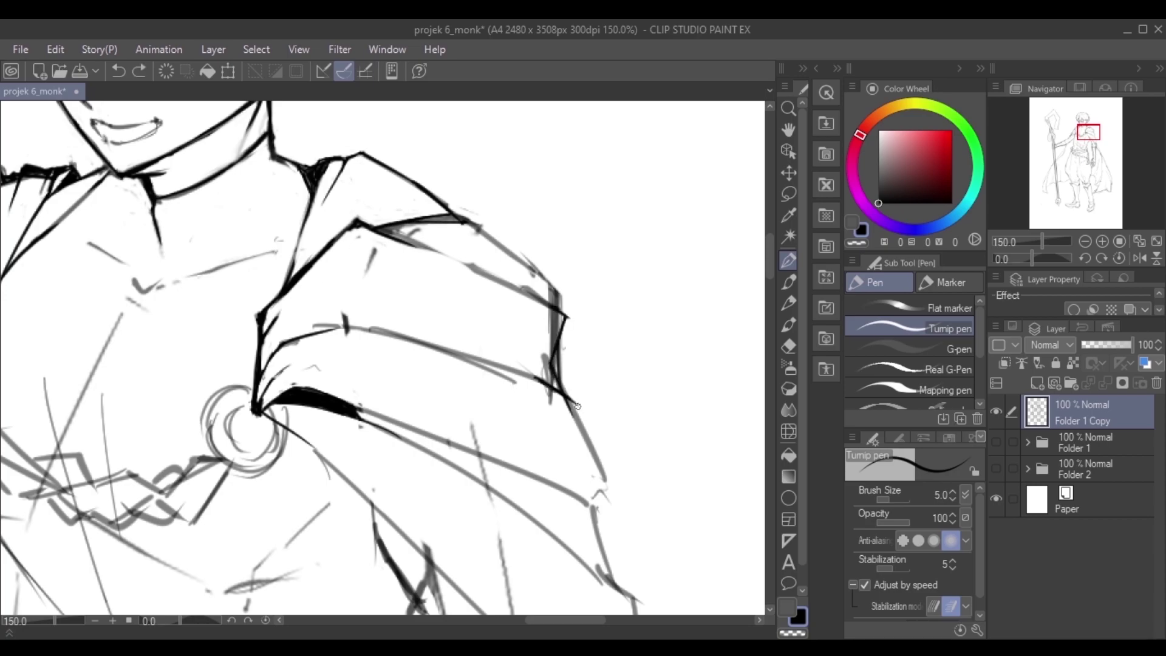
key("e")
left_click_drag(435, 351, 517, 382)
mouse_move(537, 293)
left_mouse_down()
mouse_move(485, 233)
mouse_move(551, 302)
left_mouse_up()
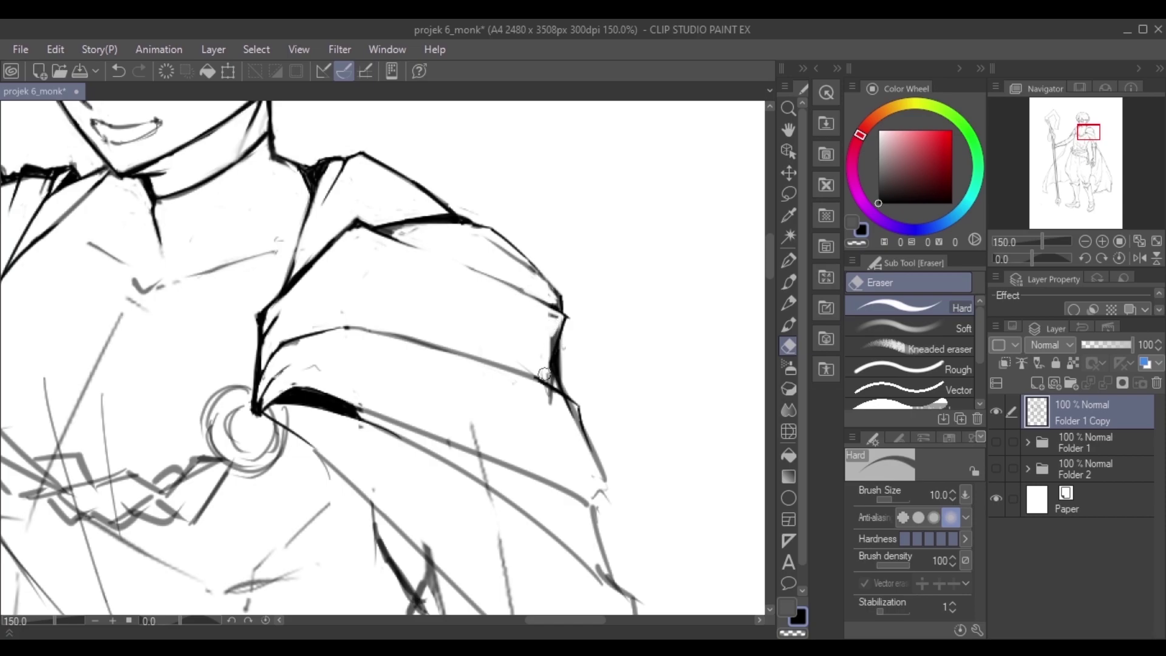
scroll(565, 255, "down", 5)
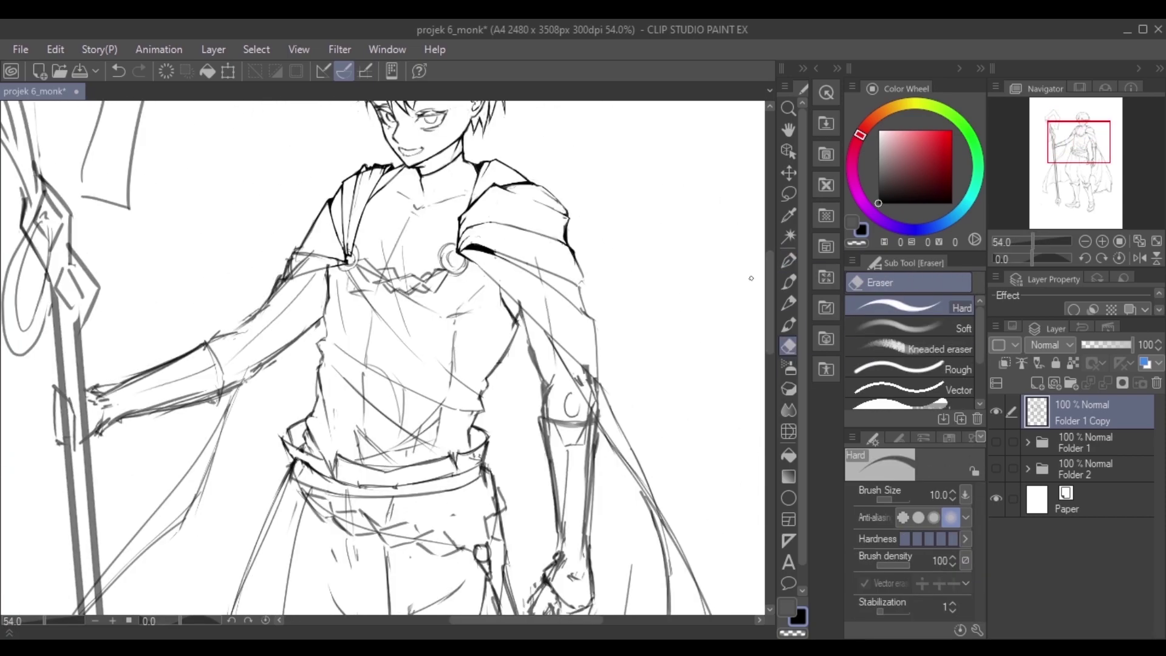
Extend the cape's inked outer edge downward and thin the heavy black fold beside the second clasp with the eraser.
scroll(764, 282, "up", 5)
key("p")
key("ctrl+alt+0")
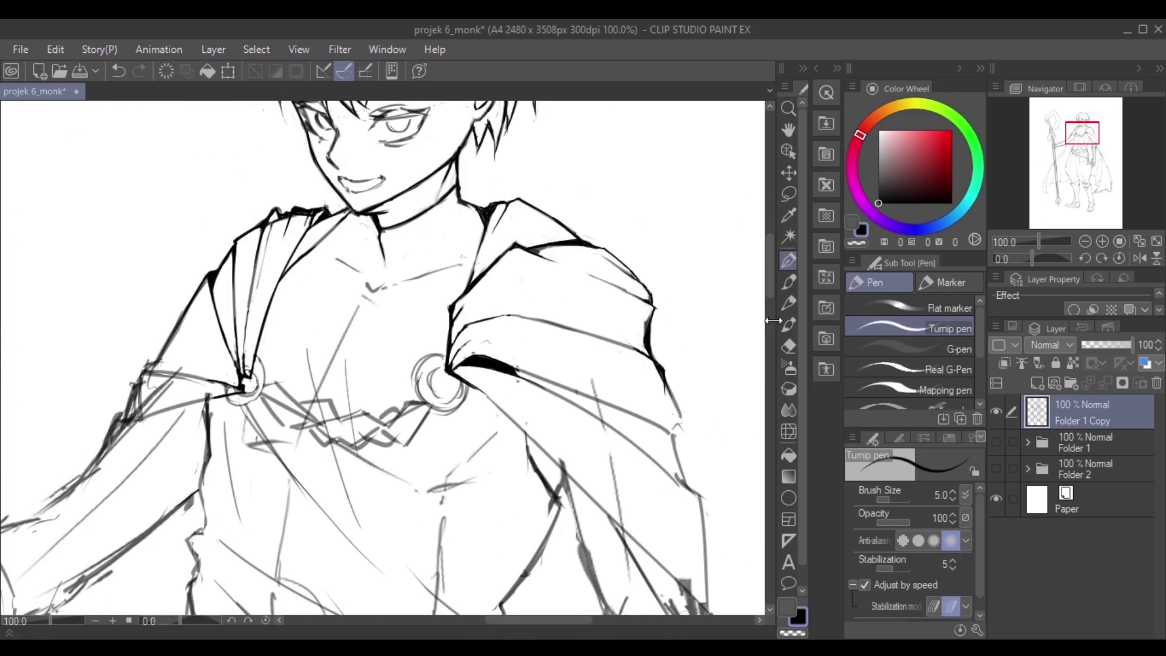
scroll(528, 243, "down", 5)
key("e")
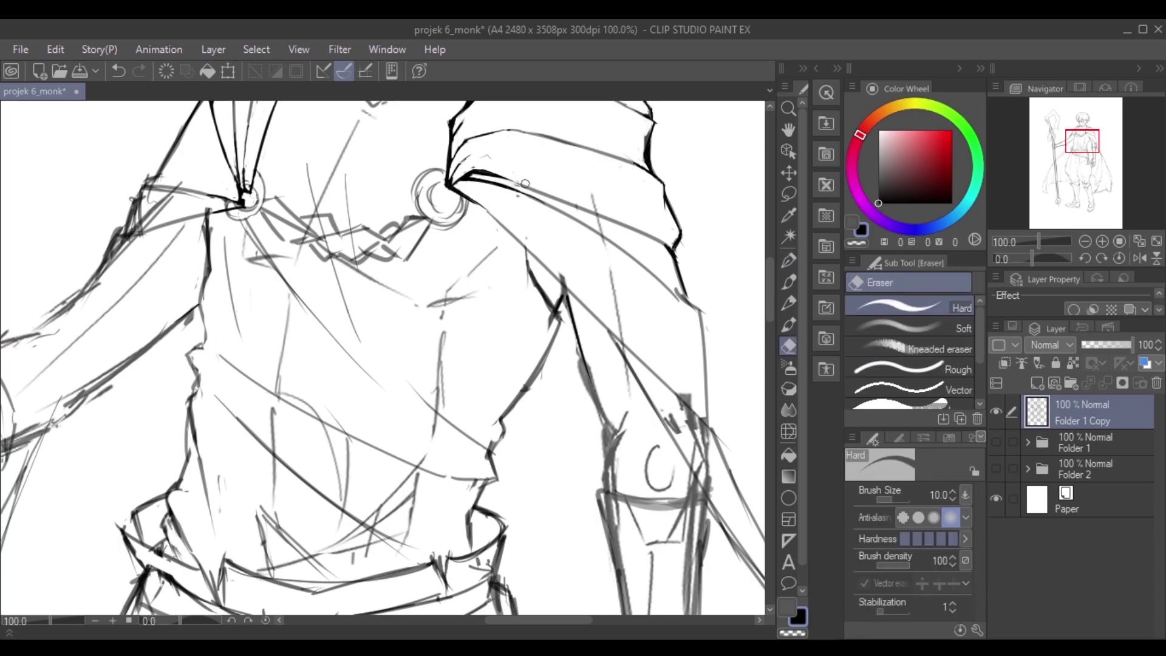
Ink the remaining cape folds and lower edge down to the elbow, and outline the upper arm beneath.
key("p")
left_click_drag(656, 276, 462, 458)
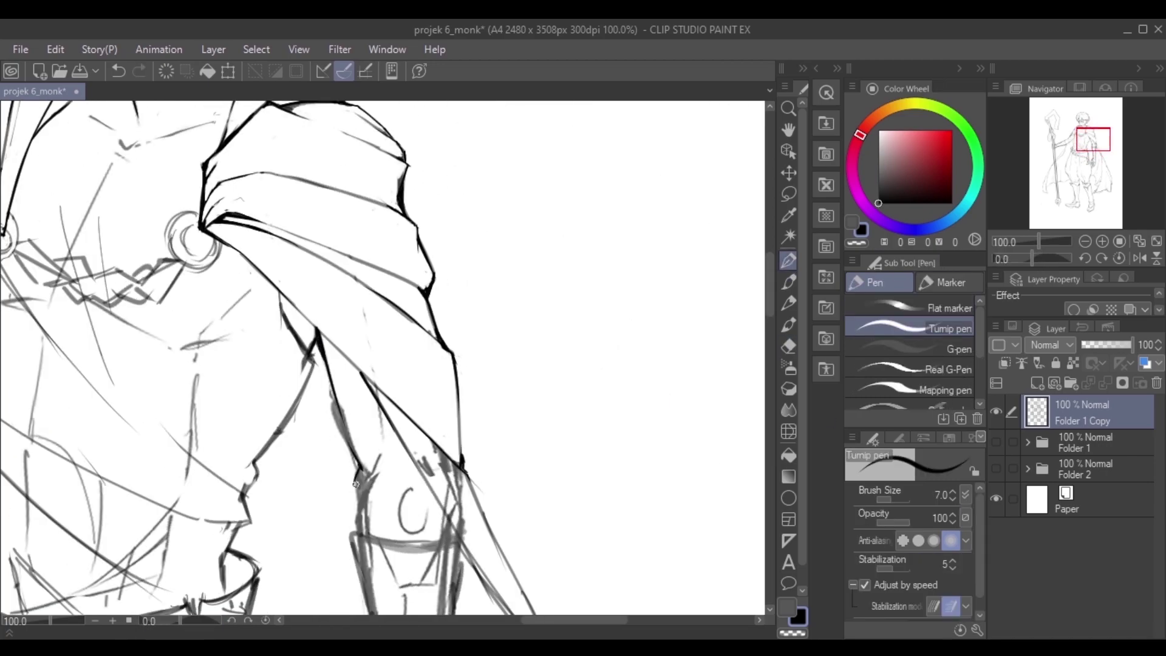
key("e")
key("p")
scroll(409, 299, "down", 3)
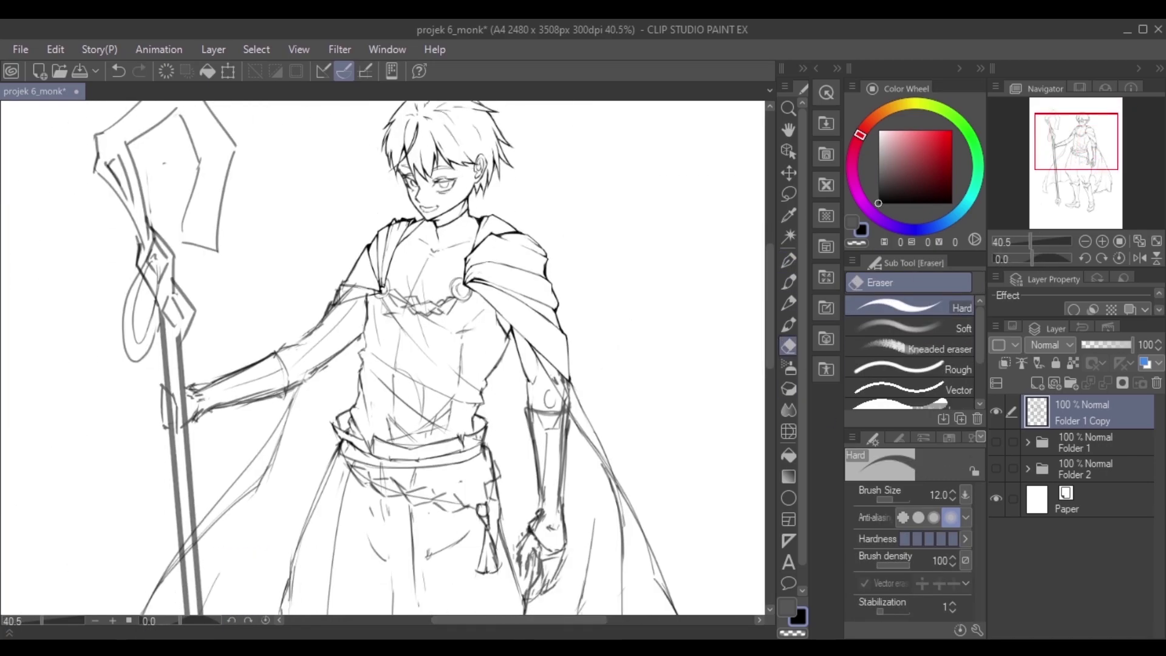
Ink the ragged side edges of the shirt and start erasing the rough sketch lines on the torso.
scroll(409, 299, "up", 3)
key("e")
key("p")
key("e")
left_click_drag(479, 410, 432, 382)
key("bracketright")
key("bracketright")
key("bracketright")
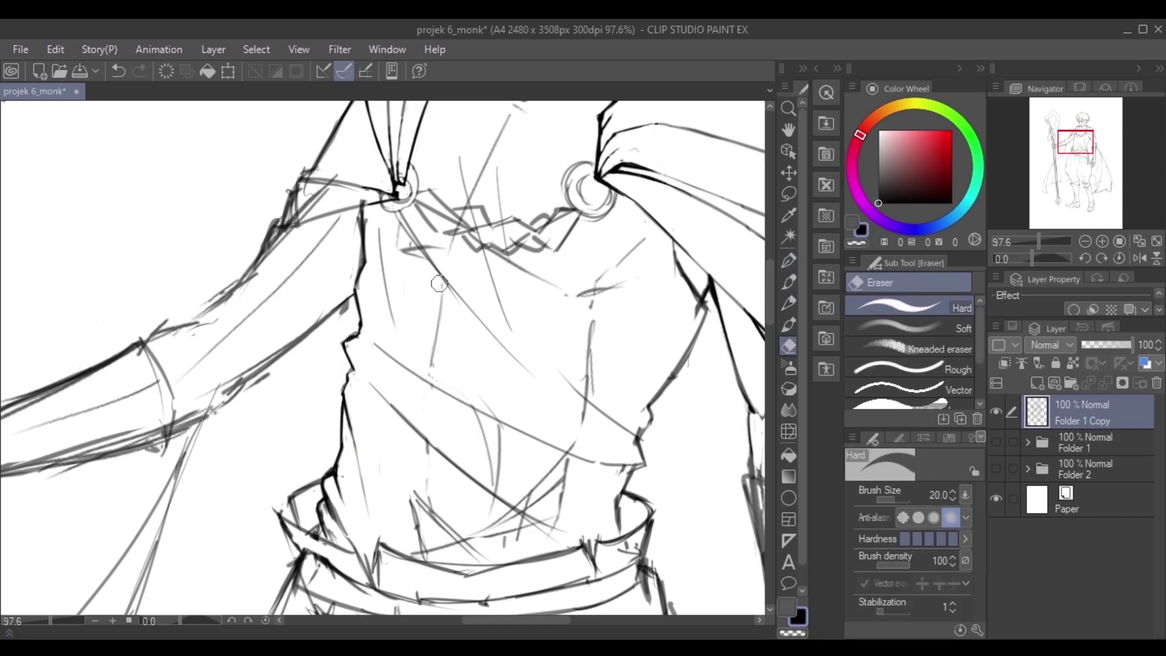
Erase stray construction lines from the chest and ink the diagonal folds across the shirt.
mouse_move(411, 241)
left_mouse_down()
mouse_move(446, 285)
mouse_move(325, 285)
left_mouse_up()
key("p")
left_click_drag(586, 303, 491, 529)
key("e")
key("p")
left_click_drag(553, 263, 586, 315)
key("e")
key("p")
key("ctrl+z")
scroll(416, 346, "down", 3)
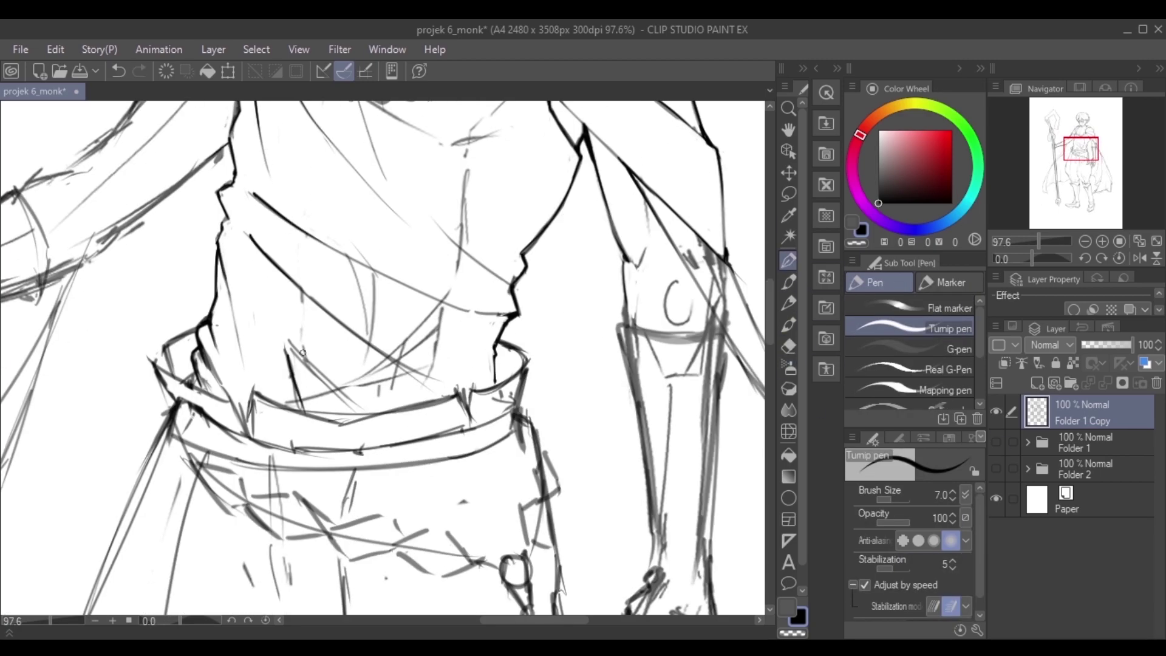
Ink a short fold above the waistband and expand Folder 1 in the layer list.
left_click_drag(288, 347, 298, 396)
key("e")
left_click(1028, 442)
left_click(996, 412)
left_click(996, 411)
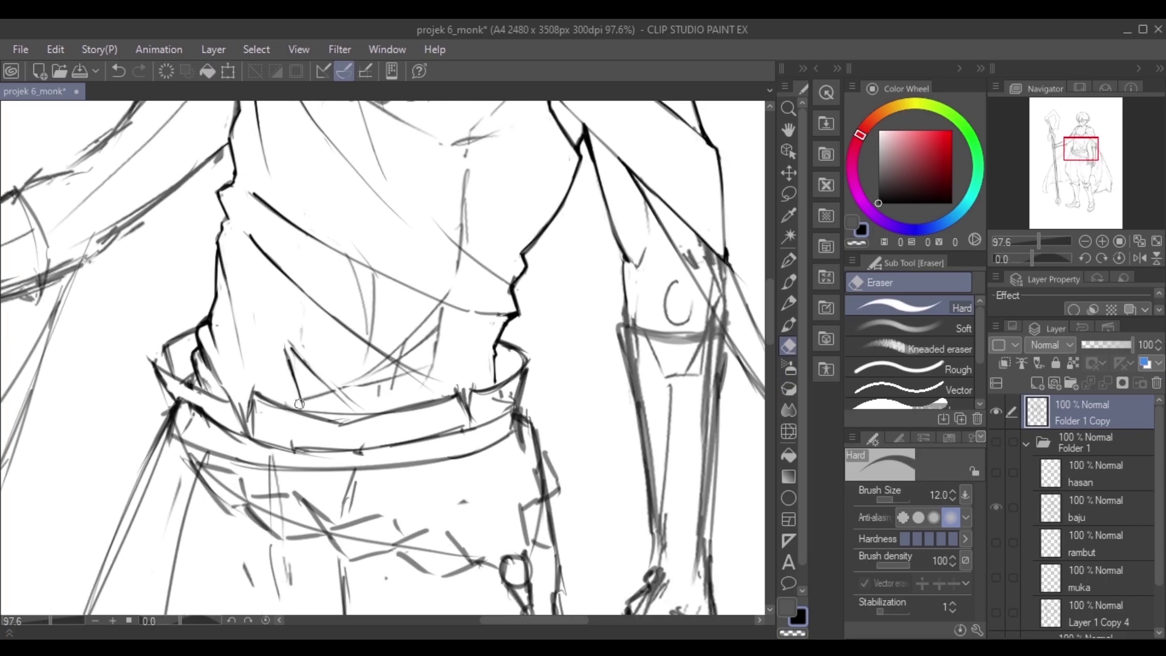
Thin the shirt folds and erase the crossing sketch lines over the lower torso with the Hard eraser.
left_click_drag(252, 238, 302, 287)
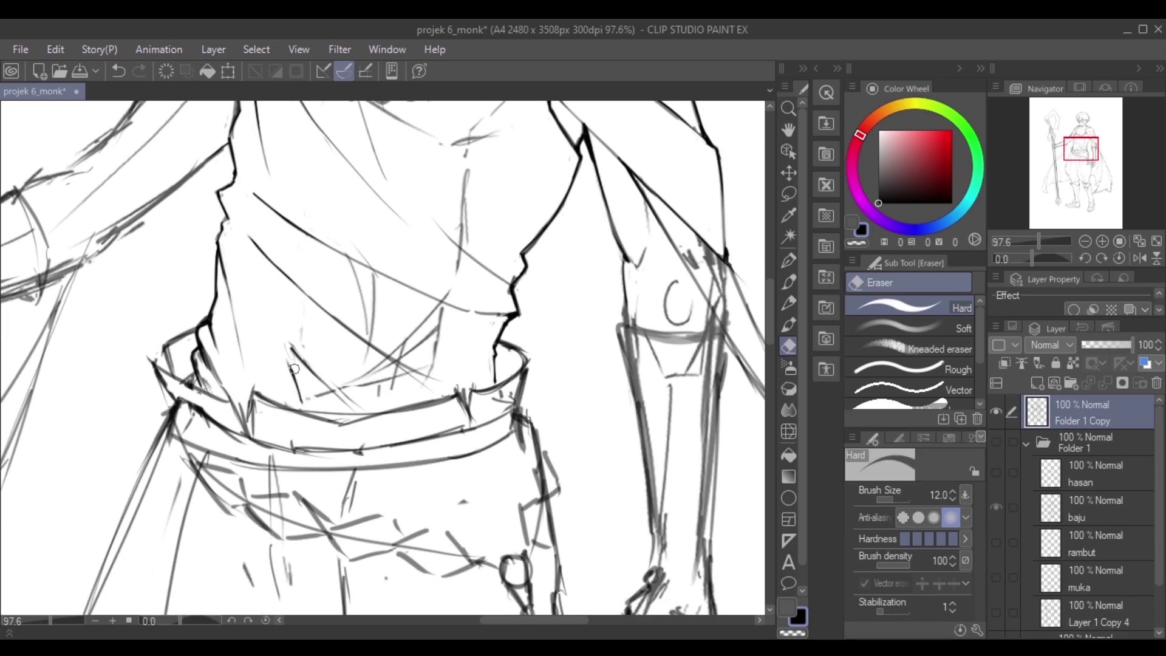
left_click_drag(418, 353, 368, 379)
key("bracketright")
mouse_move(380, 340)
left_mouse_down()
mouse_move(419, 373)
mouse_move(464, 173)
left_mouse_up()
key("p")
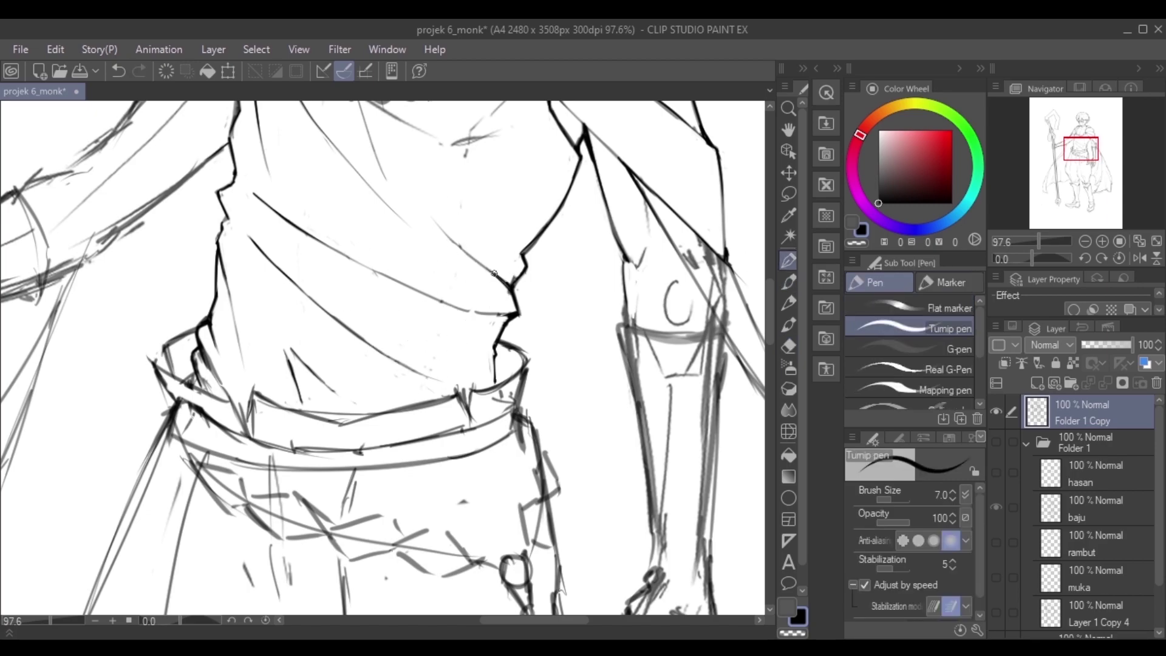
mouse_move(461, 311)
left_mouse_down()
mouse_move(507, 316)
mouse_move(511, 484)
left_mouse_up()
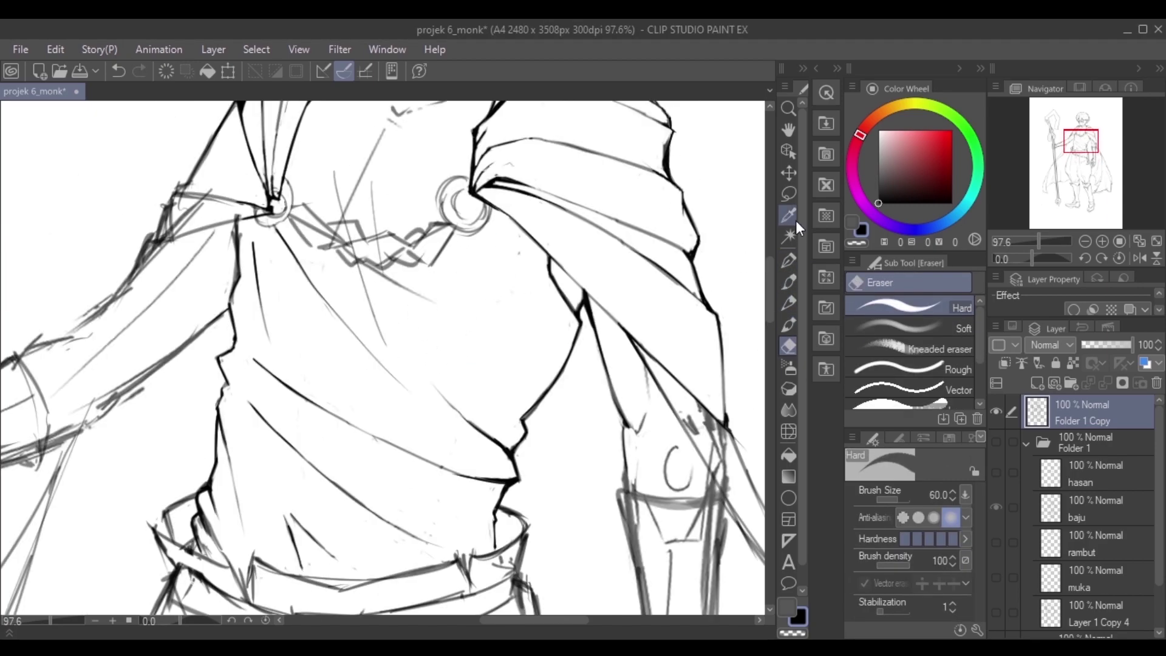
Ink the interlocking chain links between the two cape clasps and erase the rough chain sketch beneath them.
left_click_drag(294, 178, 402, 300)
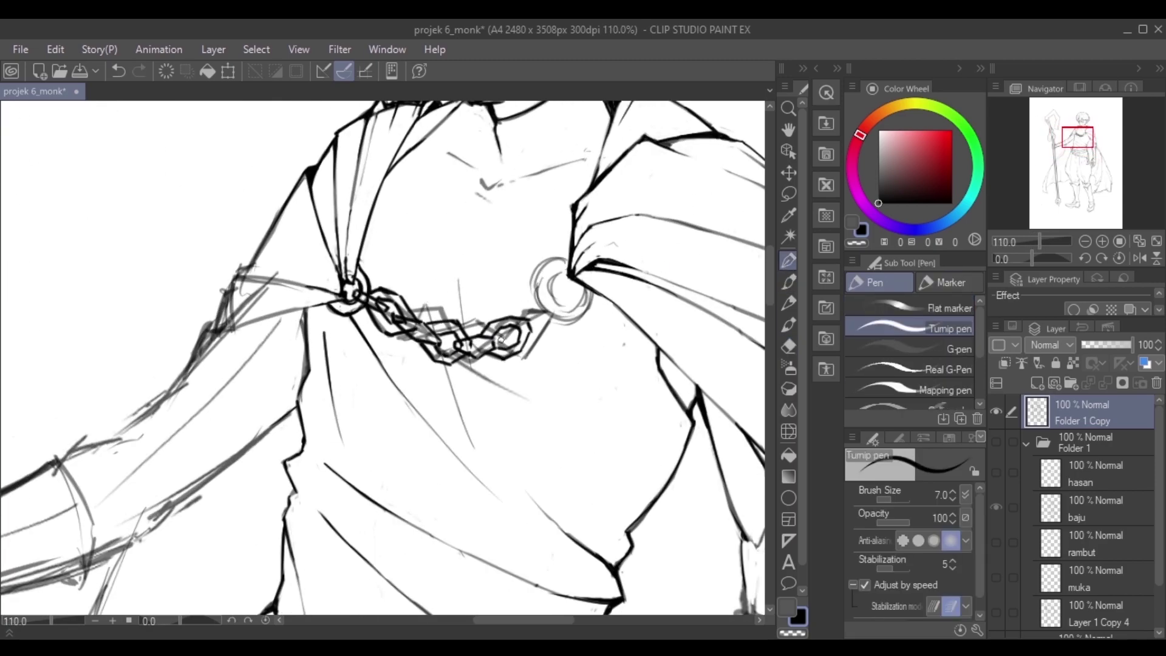
left_click_drag(503, 347, 555, 298)
scroll(400, 275, "up", 2)
key("e")
key("bracketright")
key("bracketright")
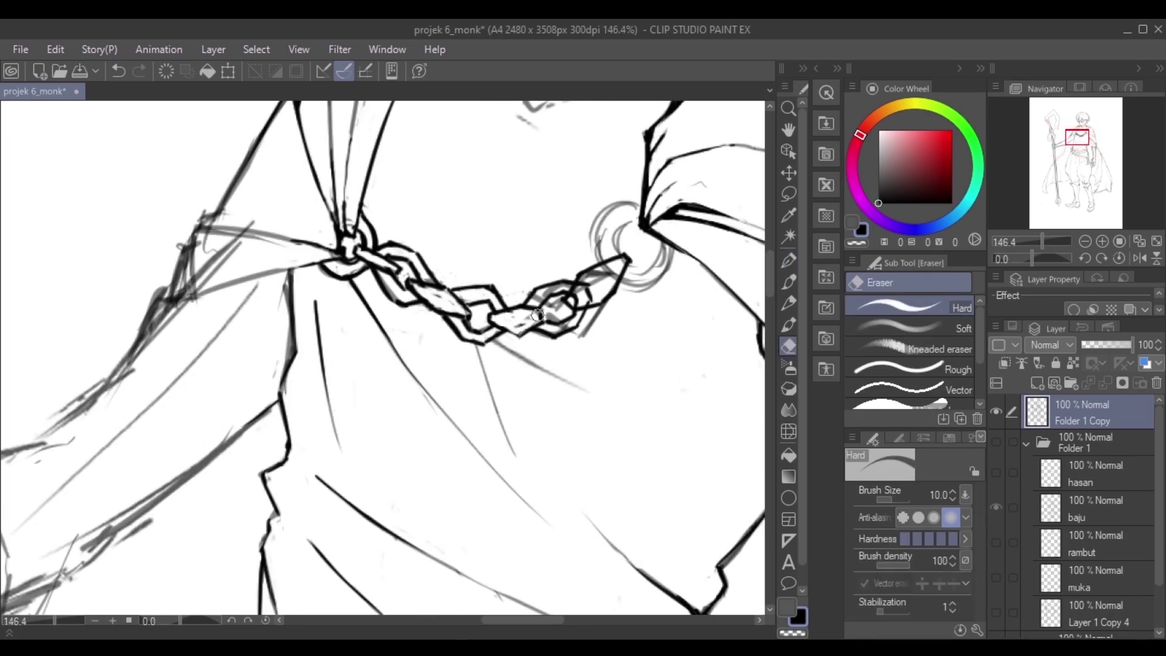
left_click_drag(572, 297, 573, 322)
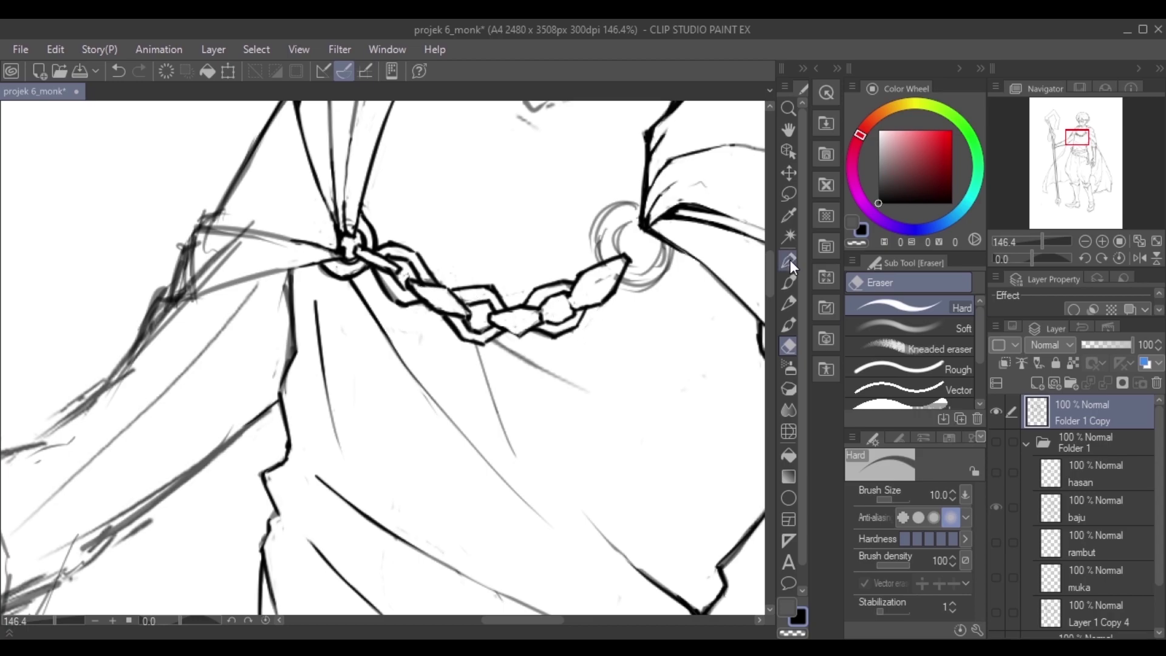
Ink the double ring of the second clasp where the chain ends and clean it with the eraser at size 8.
key("p")
key("e")
key("bracketleft")
key("bracketleft")
key("p")
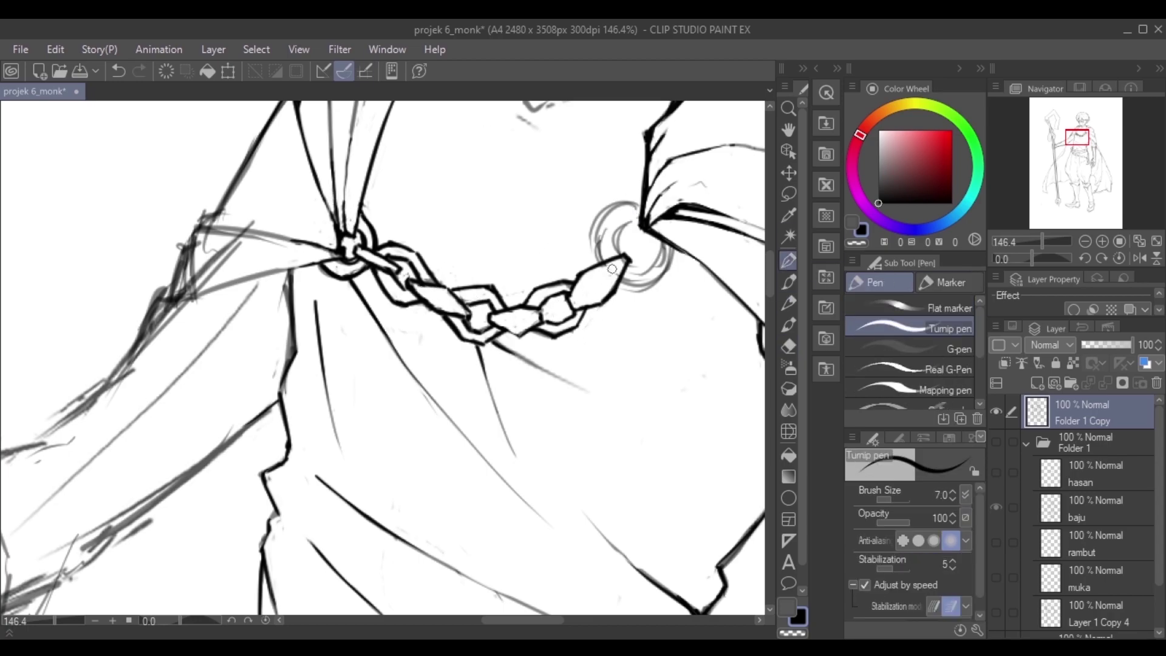
key("e")
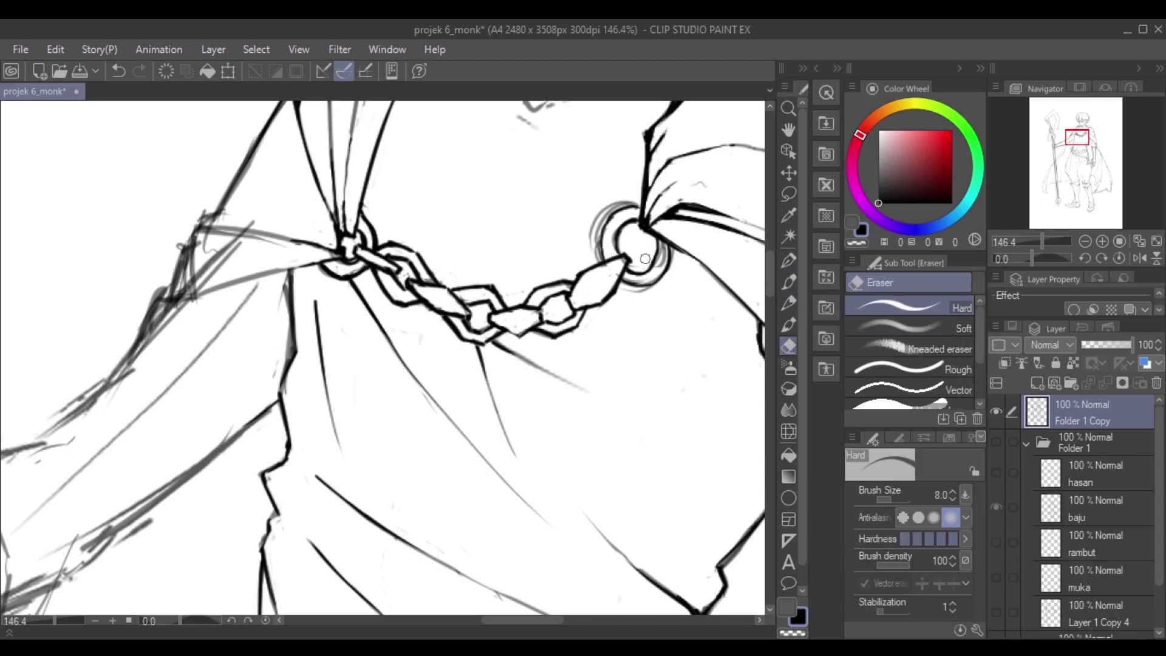
Ink the flared ends of the waistband on both sides of the waist and erase the rough lines around them.
scroll(674, 259, "down", 4)
scroll(349, 296, "up", 2)
key("p")
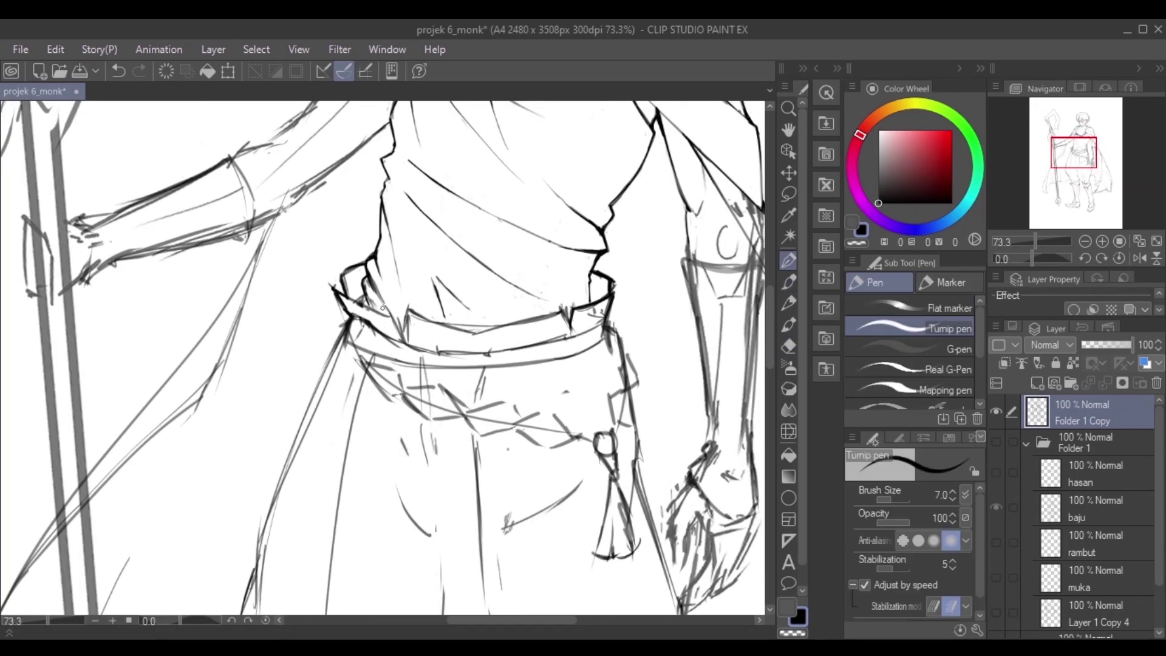
scroll(394, 333, "up", 1)
key("e")
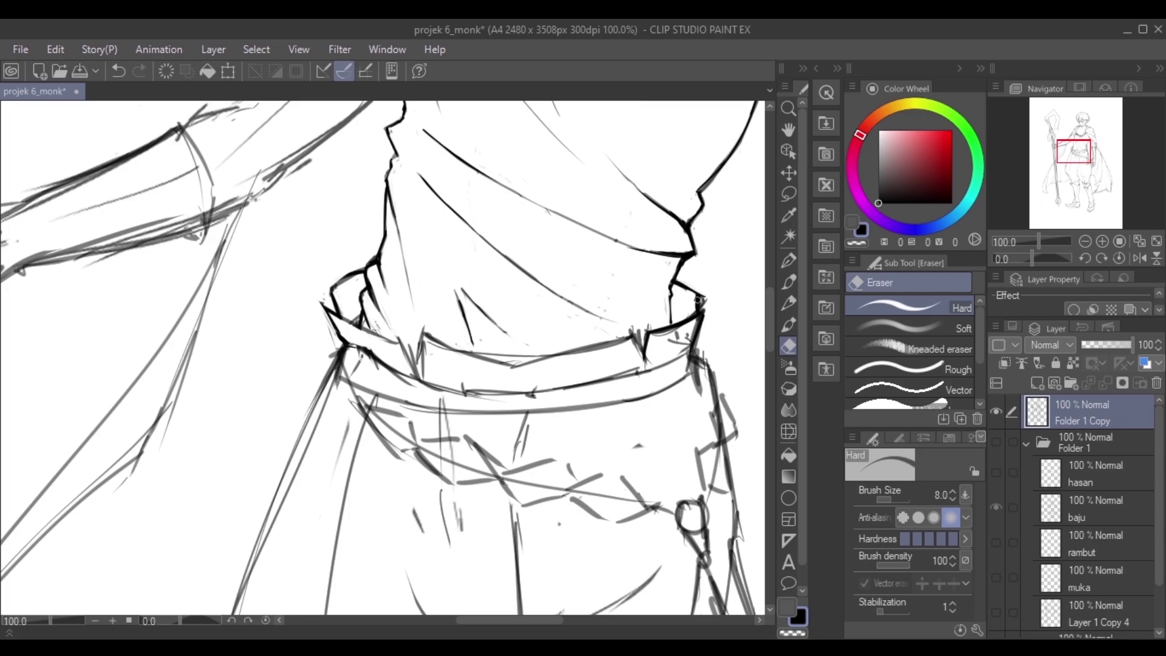
key("bracketright")
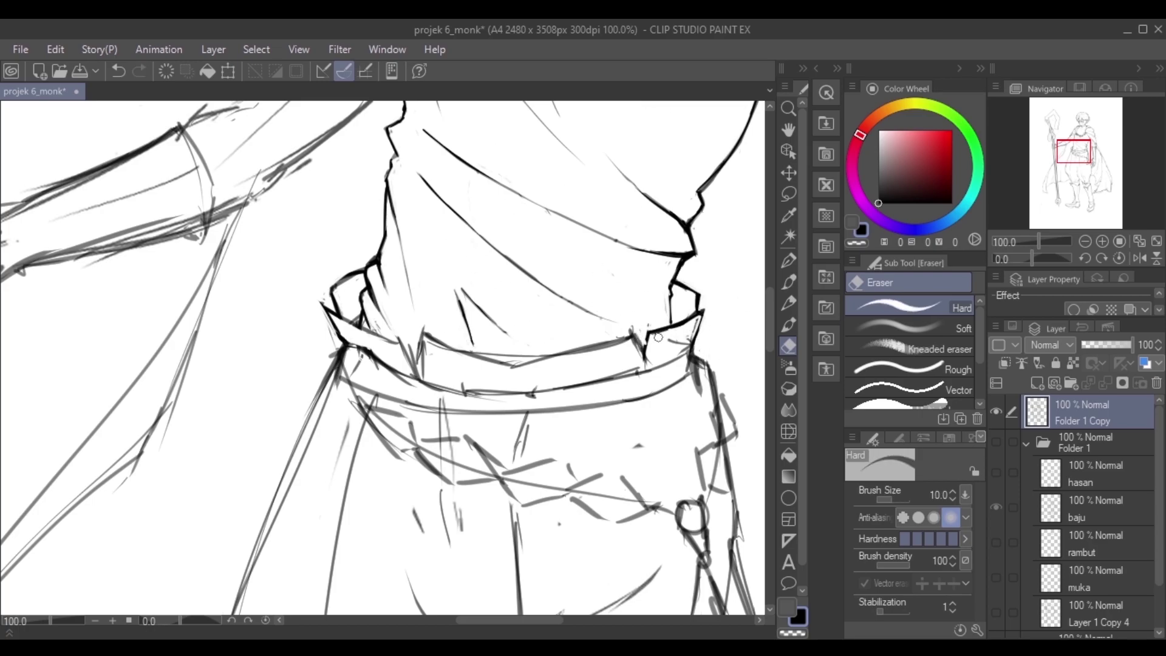
Ink the cape folds running from the first clasp over the staff-side upper arm and erase the rough lines there.
scroll(649, 348, "down", 4)
scroll(439, 297, "up", 1)
key("p")
scroll(440, 297, "up", 3)
key("e")
key("p")
key("e")
mouse_move(446, 312)
left_mouse_down()
mouse_move(538, 325)
mouse_move(401, 374)
mouse_move(464, 321)
left_mouse_up()
key("p")
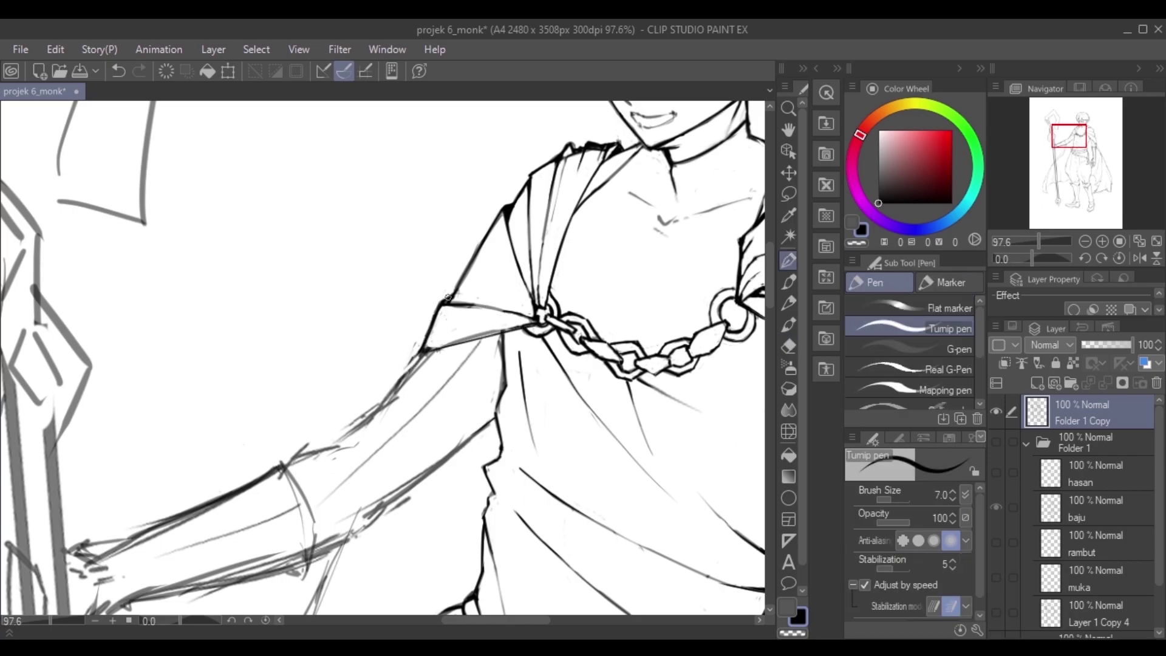
Ink the outline of the staff-side arm from the cape edge toward the forearm and erase its sketch lines.
left_click_drag(332, 448, 422, 353)
key("e")
mouse_move(352, 431)
left_mouse_down()
mouse_move(432, 353)
mouse_move(498, 333)
mouse_move(434, 398)
left_mouse_up()
key("p")
key("e")
key("p")
key("e")
key("p")
scroll(389, 340, "down", 1)
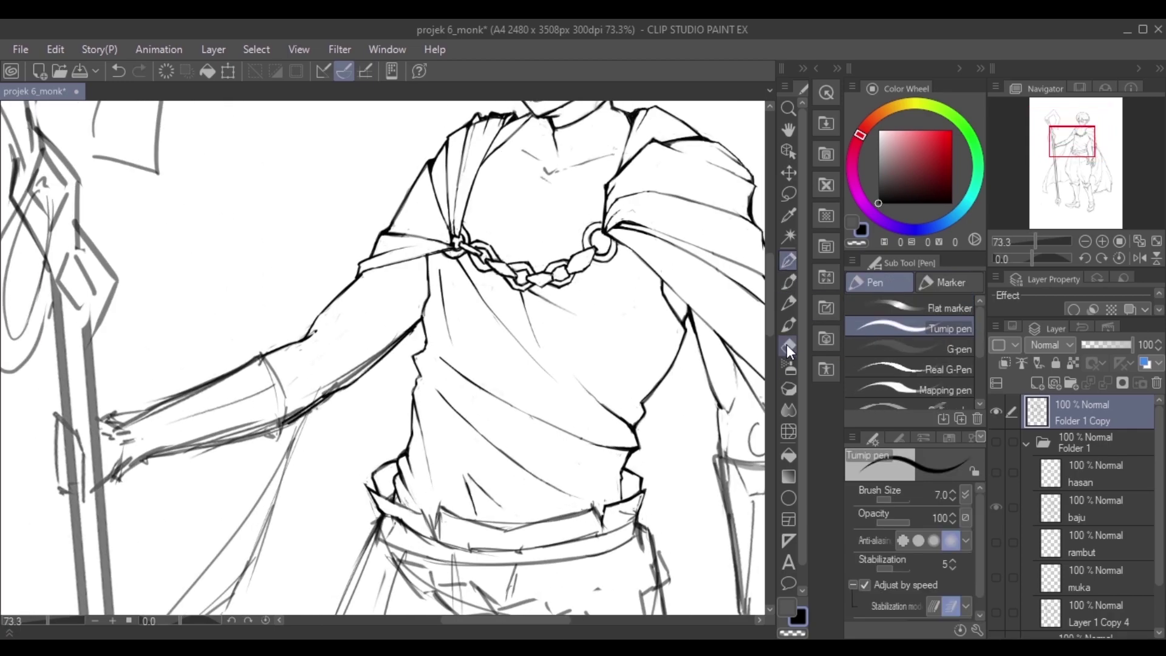
Erase the remaining rough lines along the staff-side upper arm and forearm.
key("e")
left_click_drag(388, 343, 311, 404)
mouse_move(212, 372)
left_mouse_down()
mouse_move(134, 425)
mouse_move(267, 392)
mouse_move(304, 419)
mouse_move(221, 442)
left_mouse_up()
key("p")
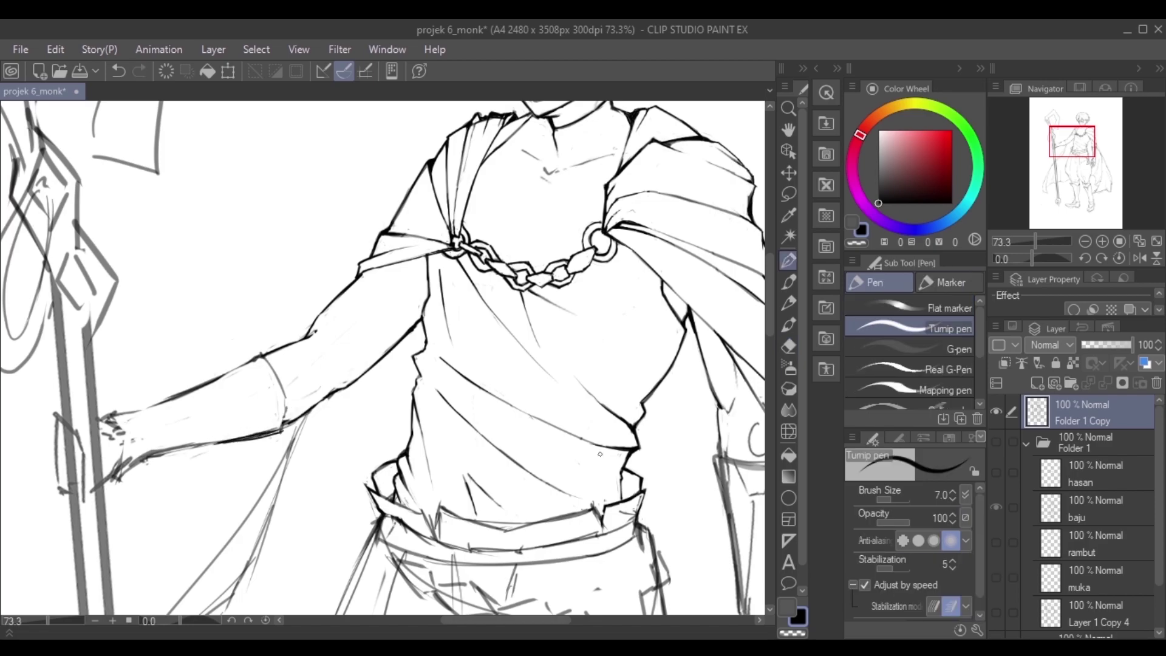
Ink the elbow and wrist edges of the staff-side bracer, clean them up, and undo the last stroke.
scroll(434, 493, "up", 1)
key("e")
key("p")
left_click_drag(233, 374, 229, 398)
key("e")
scroll(223, 306, "down", 1)
key("p")
left_click_drag(322, 291, 297, 307)
left_click_drag(316, 336, 270, 395)
key("ctrl+z")
scroll(523, 308, "down", 3)
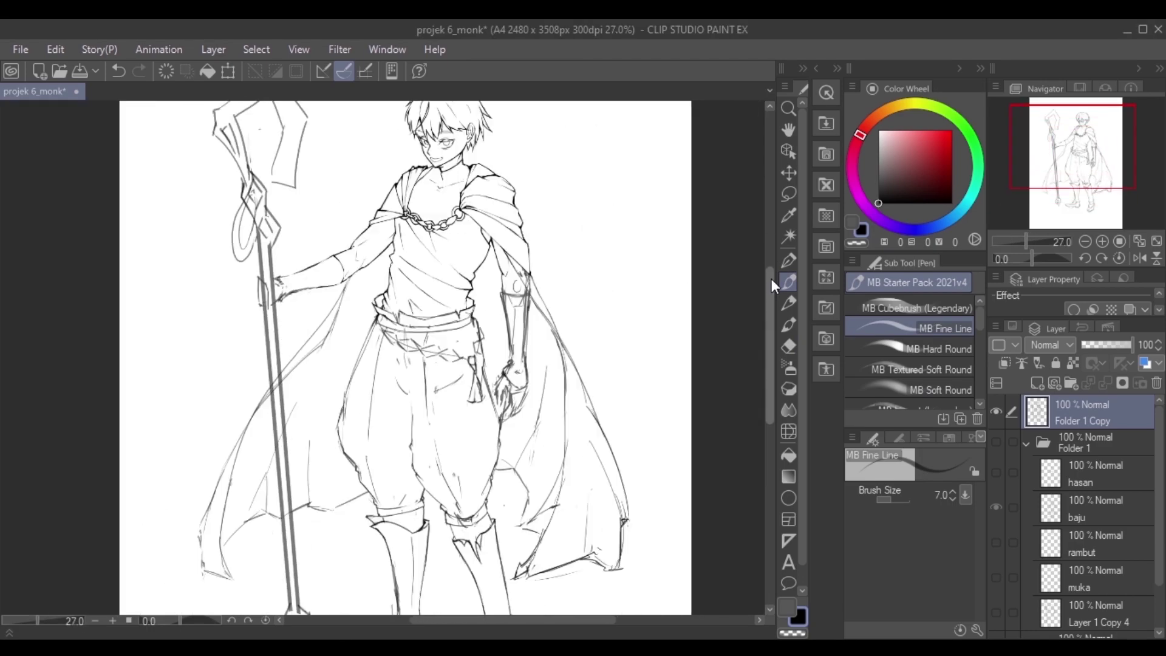
Ink the elbow edge of the bracer on the hanging arm and erase the rough sketch around it.
scroll(523, 307, "up", 2)
key("p")
left_click_drag(471, 306, 441, 382)
scroll(428, 313, "up", 3)
key("ctrl+z")
key("e")
left_click_drag(479, 219, 491, 280)
key("p")
left_click_drag(607, 431, 515, 300)
Erase the thick rough lines of the hanging forearm and ink its two side outlines down to the wrist.
key("e")
left_click_drag(401, 267, 407, 374)
mouse_move(453, 252)
left_mouse_down()
mouse_move(441, 305)
mouse_move(565, 395)
left_mouse_up()
left_click_drag(404, 304, 428, 485)
key("bracketright")
key("bracketright")
key("bracketright")
mouse_move(443, 303)
left_mouse_down()
mouse_move(446, 473)
mouse_move(461, 328)
mouse_move(404, 298)
left_mouse_up()
key("p")
key("e")
mouse_move(492, 419)
left_mouse_down()
mouse_move(498, 301)
mouse_move(502, 368)
left_mouse_up()
key("p")
left_click_drag(480, 450, 480, 249)
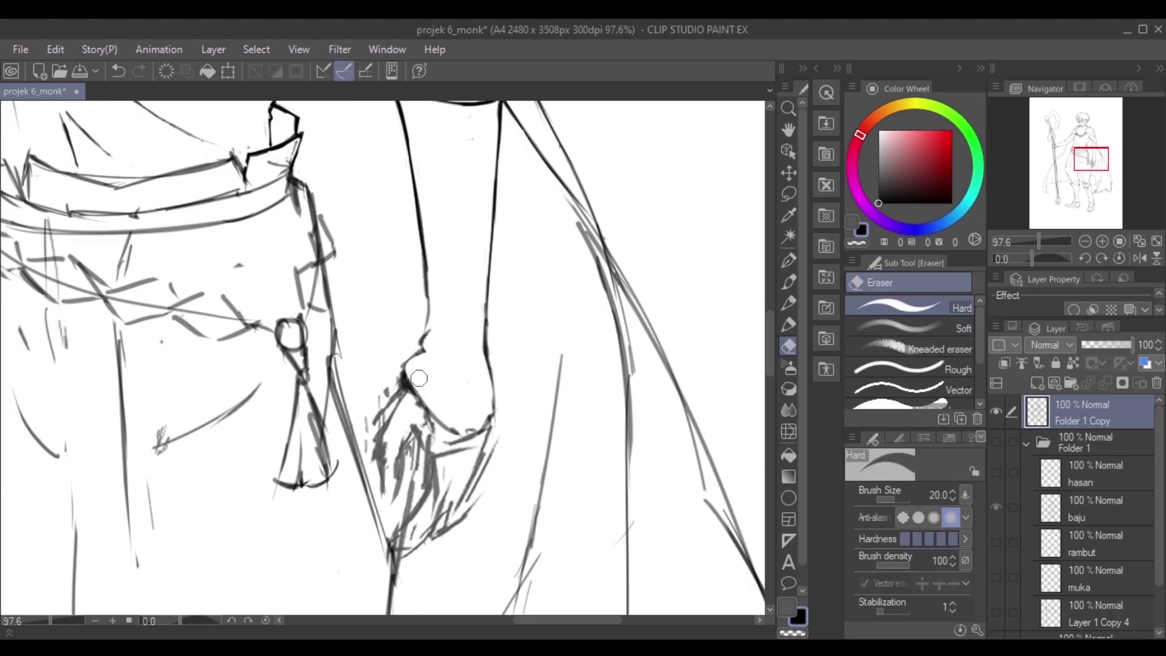
Ink the pointed wrist cuff and the thumb of the hanging hand, and erase the sketch around them.
left_click_drag(422, 349, 428, 297)
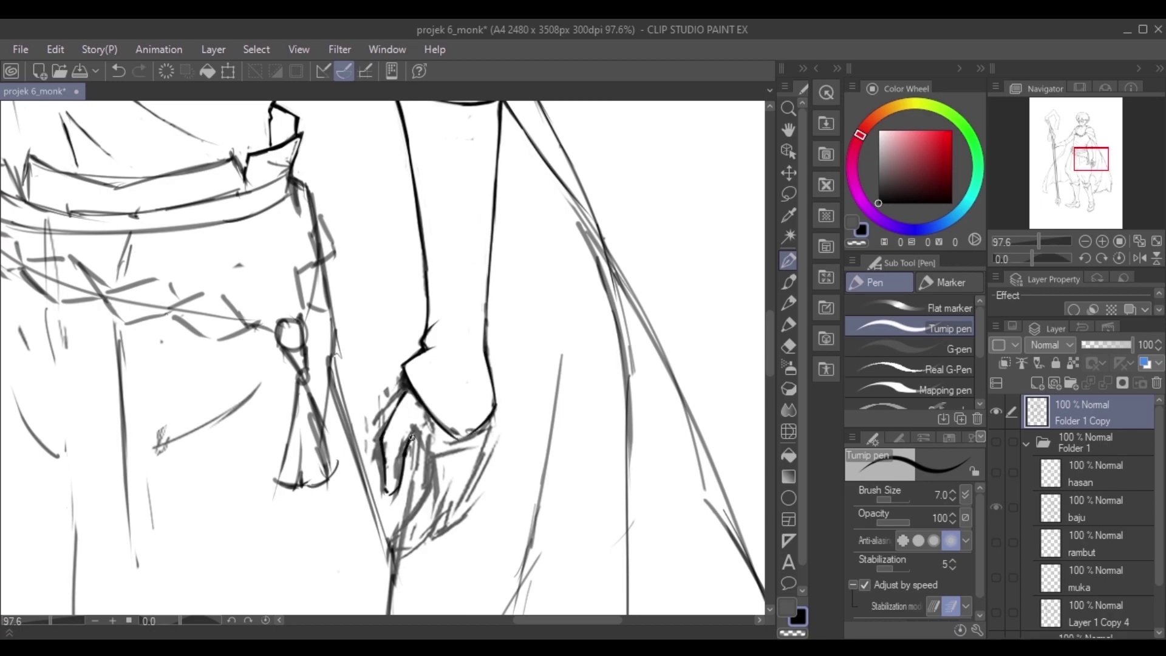
key("e")
left_click_drag(404, 373, 379, 425)
left_click_drag(406, 463, 401, 516)
scroll(447, 361, "down", 1)
key("p")
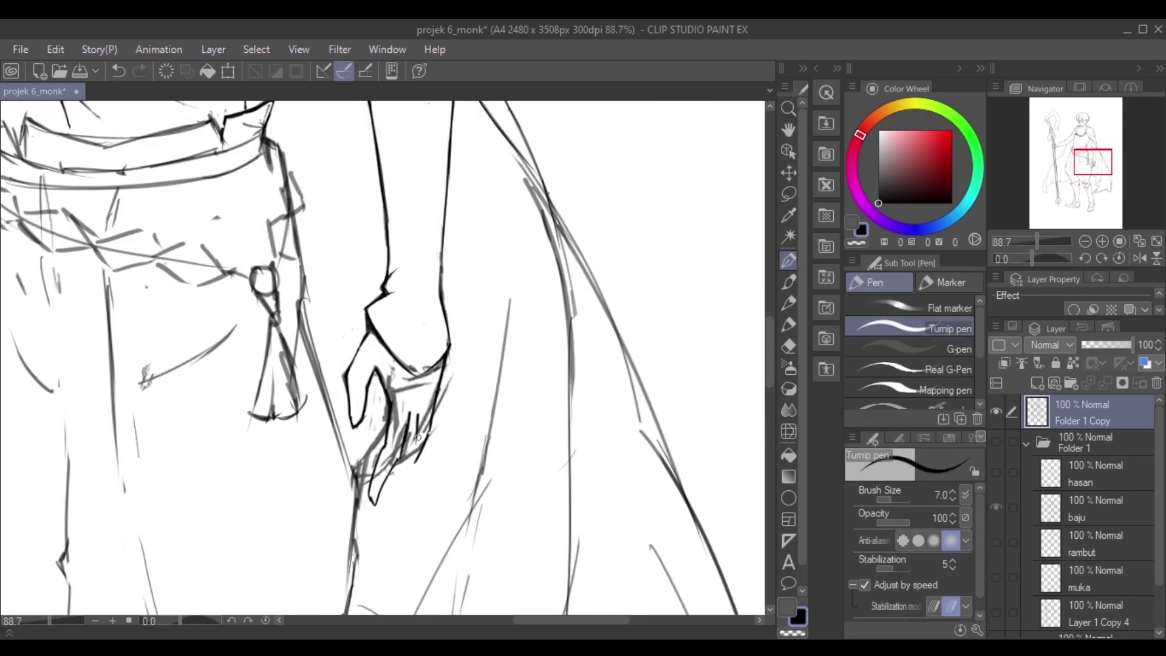
Ink the fingers and outer edge of the hanging hand and erase the rough shading between them.
key("e")
left_click_drag(428, 418, 362, 486)
left_click_drag(426, 370, 391, 389)
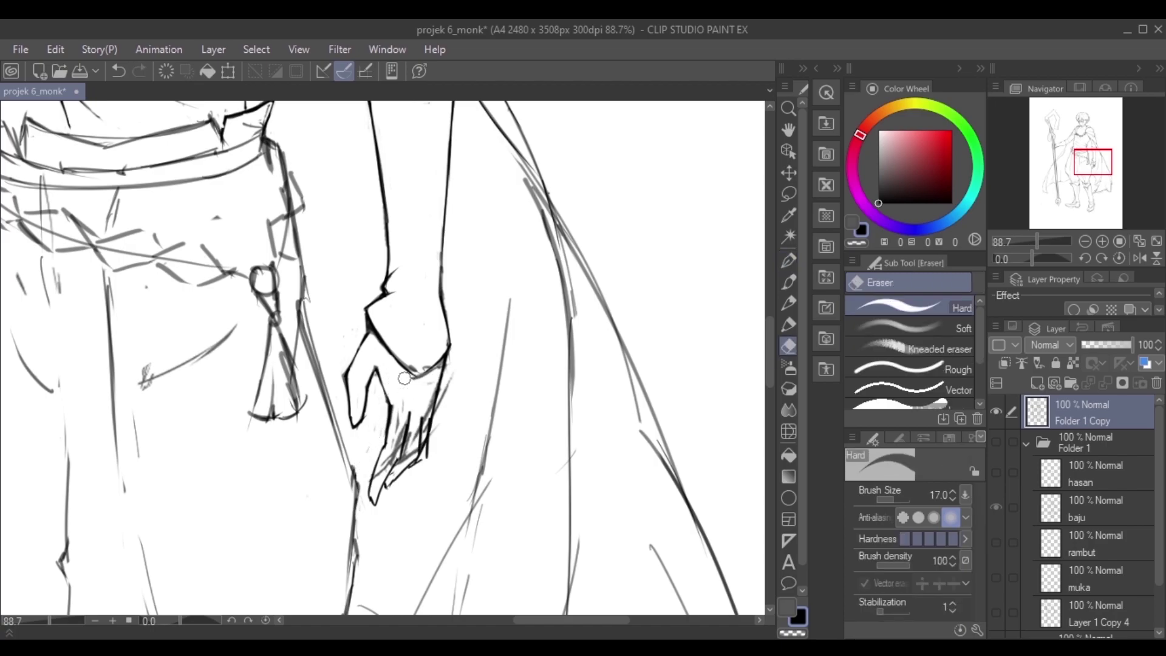
key("p")
scroll(455, 404, "up", 2)
left_click_drag(448, 321, 425, 443)
key("e")
mouse_move(441, 346)
left_mouse_down()
mouse_move(374, 439)
mouse_move(400, 480)
left_mouse_up()
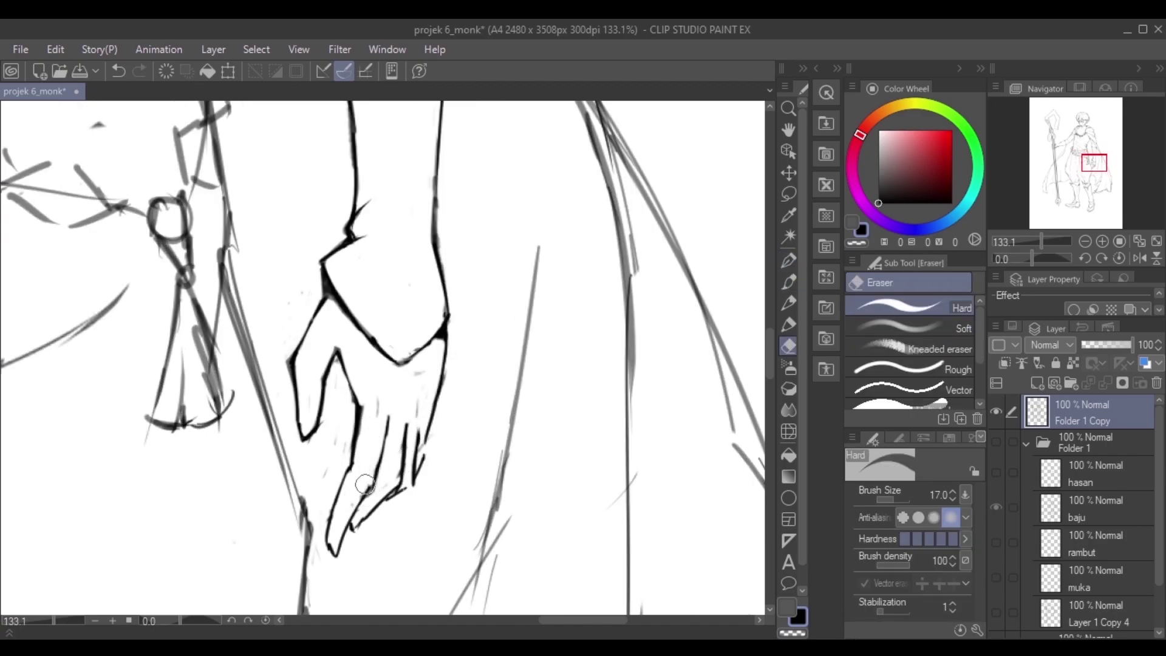
Refine the finger and cuff outlines of the hanging hand and erase leftover marks around them.
key("p")
key("e")
left_click_drag(448, 328, 413, 455)
key("p")
scroll(425, 395, "down", 3)
scroll(425, 395, "up", 2)
key("e")
left_click_drag(577, 396, 613, 367)
key("p")
scroll(464, 341, "up", 3)
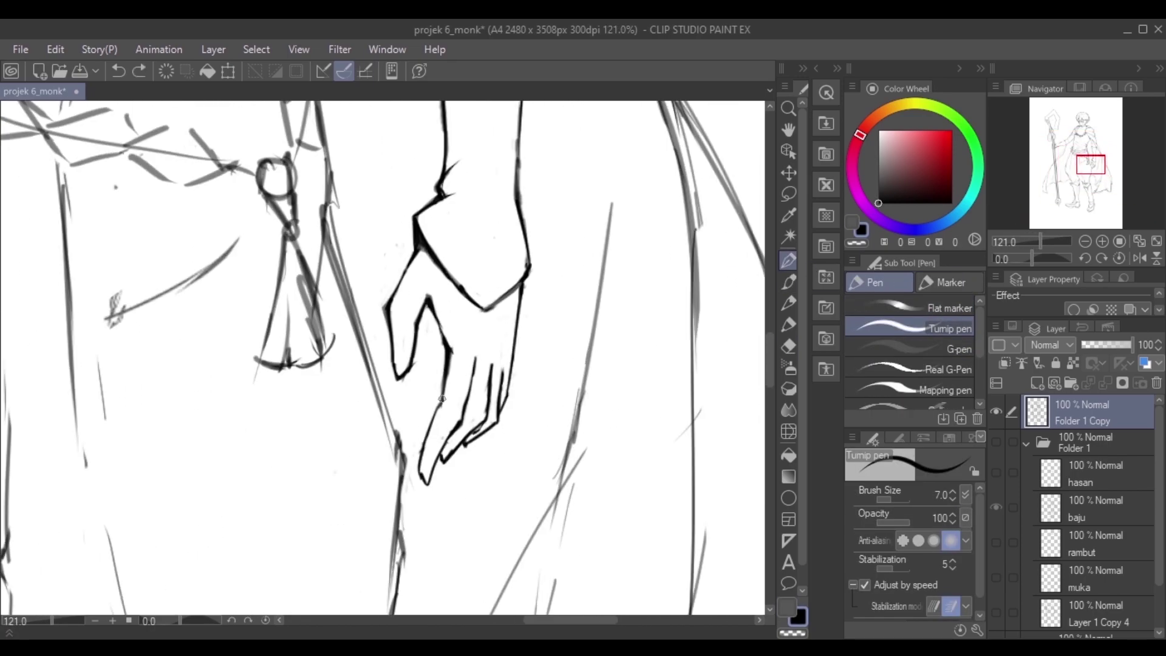
Erase the rough sketch lines around the wrist edge of the staff-side bracer.
scroll(395, 340, "down", 5)
scroll(377, 344, "up", 5)
scroll(377, 344, "up", 3)
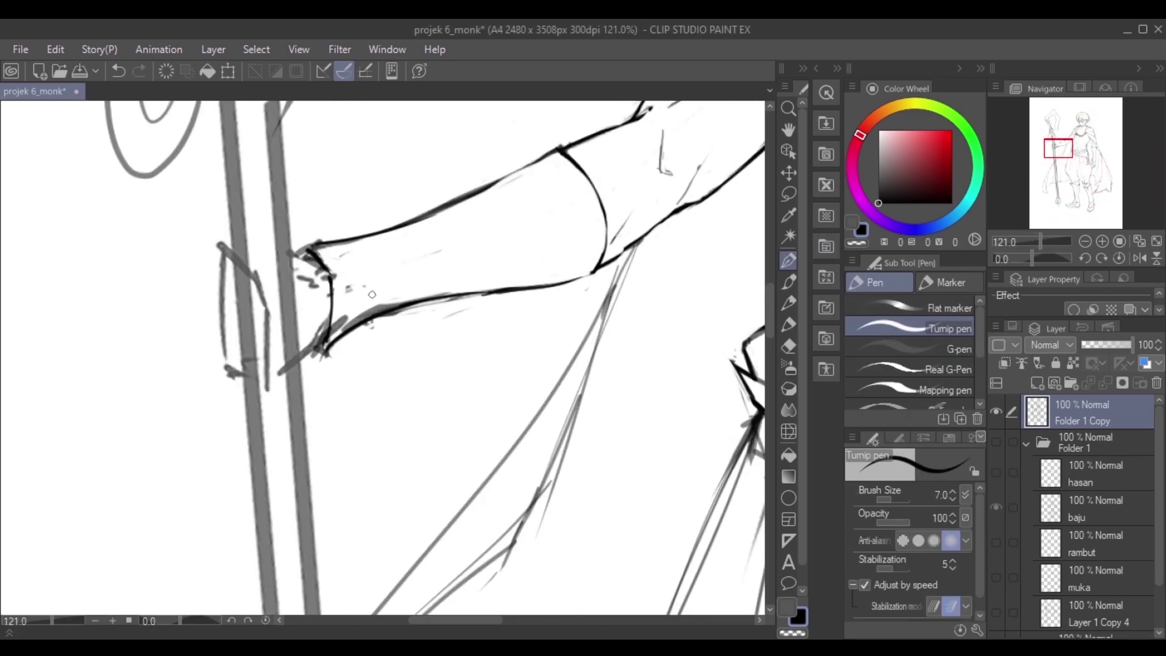
left_click(789, 345)
mouse_move(328, 325)
left_mouse_down()
mouse_move(431, 311)
mouse_move(322, 365)
left_mouse_up()
left_click_drag(304, 224, 323, 254)
scroll(323, 254, "down", 5)
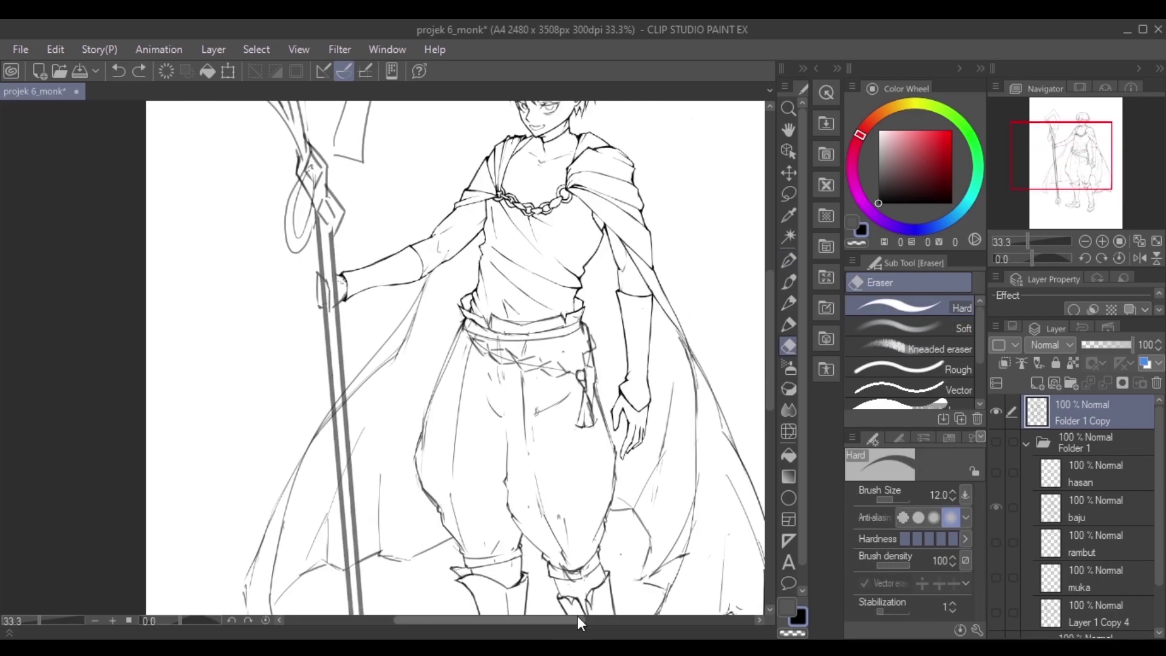
Ink the upper edge of the folded waistband across the waist and erase the rough lines at its far notch.
scroll(182, 206, "up", 4)
key("p")
scroll(173, 199, "down", 2)
scroll(173, 199, "up", 3)
mouse_move(261, 331)
left_mouse_down()
mouse_move(285, 285)
mouse_move(404, 307)
mouse_move(574, 295)
left_mouse_up()
key("e")
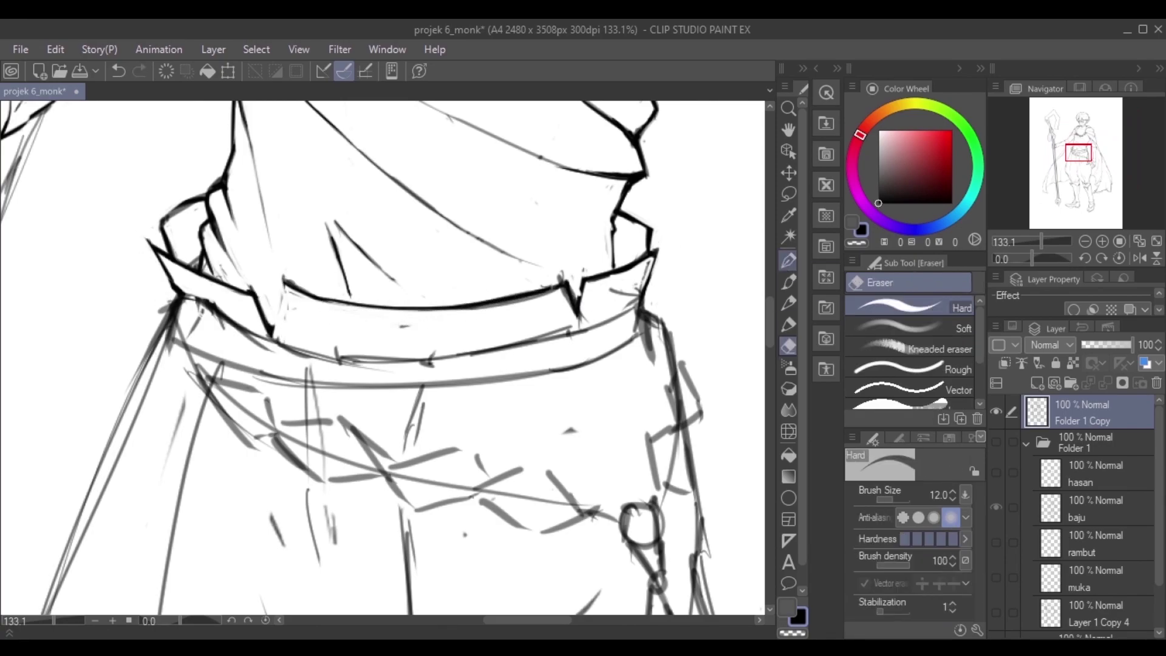
key("p")
key("e")
mouse_move(657, 259)
left_mouse_down()
mouse_move(638, 296)
mouse_move(598, 279)
left_mouse_up()
Ink the waistband's lower edge and side corners, and erase the sketch lines inside the band.
key("p")
mouse_move(658, 252)
left_mouse_down()
mouse_move(641, 309)
mouse_move(670, 325)
left_mouse_up()
key("e")
mouse_move(188, 289)
left_mouse_down()
mouse_move(334, 343)
mouse_move(639, 313)
left_mouse_up()
key("p")
key("e")
mouse_move(222, 294)
left_mouse_down()
mouse_move(193, 318)
mouse_move(371, 355)
mouse_move(637, 313)
mouse_move(377, 346)
left_mouse_up()
Add a small V-shaped notch to the middle of the waistband's upper edge and clean up the stray lines at its corners.
left_click(788, 262)
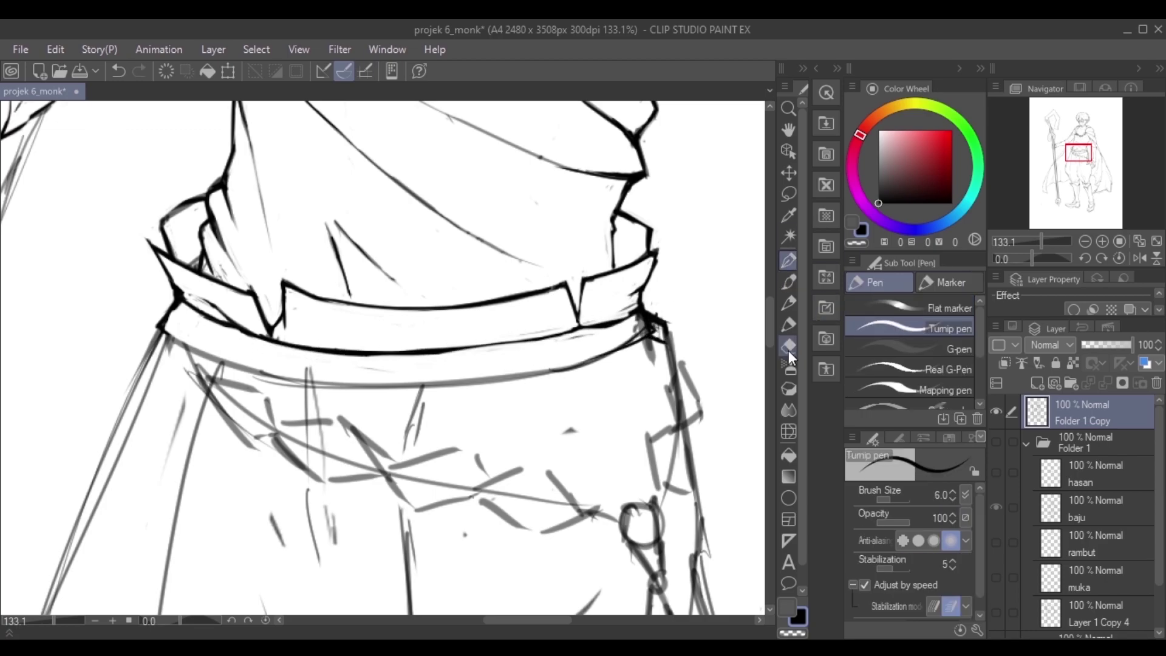
left_click(792, 289)
key("p")
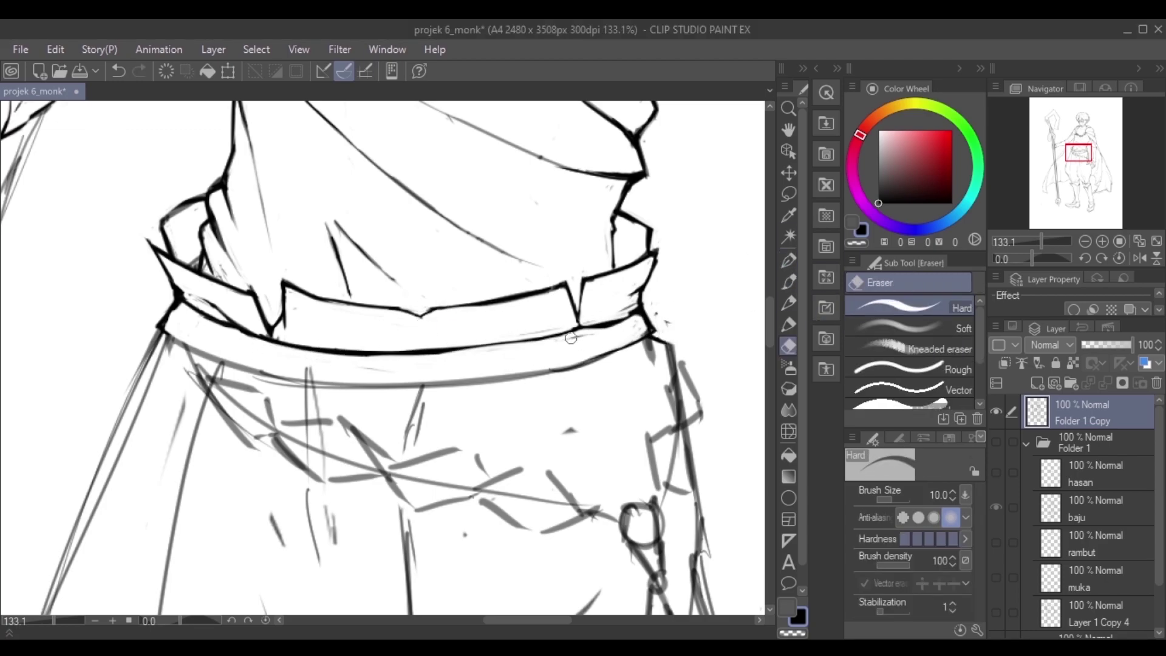
scroll(650, 352, "down", 8)
scroll(215, 243, "up", 8)
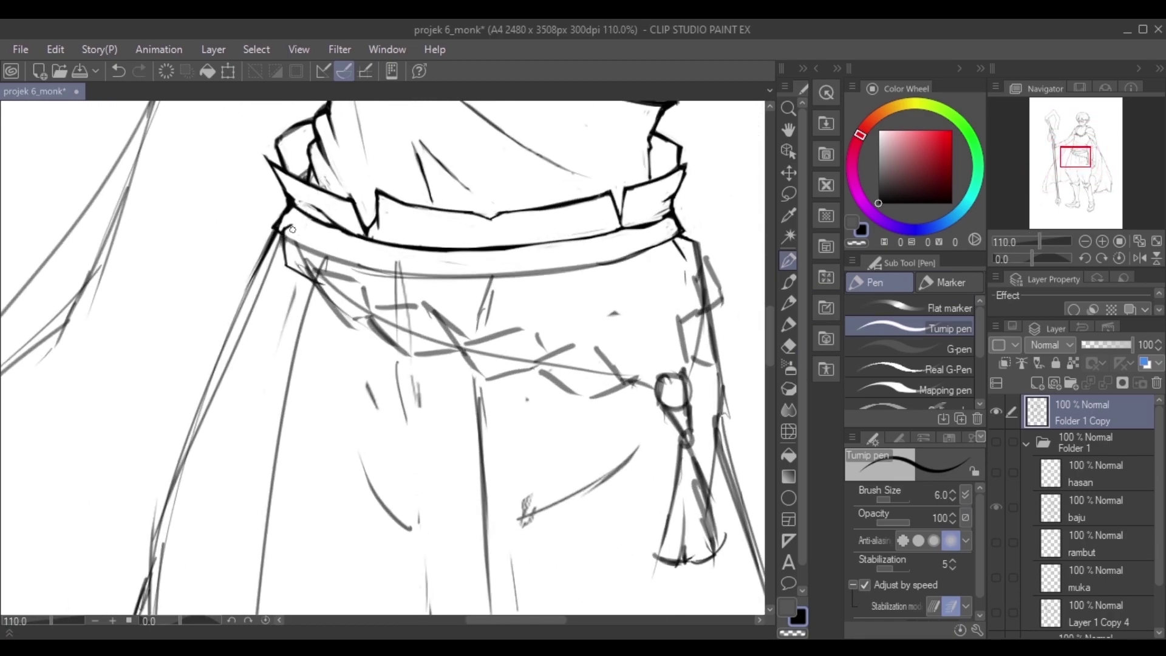
mouse_move(317, 309)
left_mouse_down()
mouse_move(350, 270)
mouse_move(390, 320)
left_mouse_up()
left_click_drag(328, 272, 350, 271)
mouse_move(366, 314)
left_mouse_down()
mouse_move(425, 353)
mouse_move(450, 346)
mouse_move(449, 334)
left_mouse_up()
key("ctrl+z")
key("e")
Lay down a thick solid black stroke for the rope belt across the hips and a short vertical one beside the far hip.
scroll(364, 316, "down", 5)
scroll(513, 492, "up", 3)
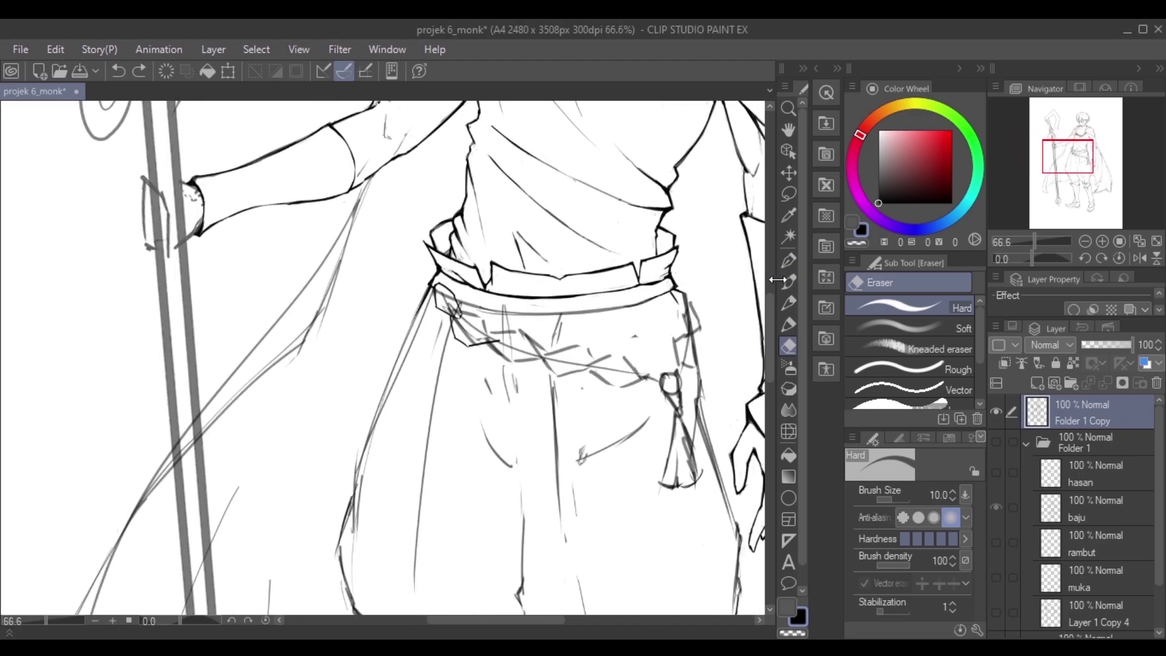
key("p")
mouse_move(427, 285)
left_mouse_down()
mouse_move(521, 350)
mouse_move(647, 374)
left_mouse_up()
left_click_drag(692, 288, 689, 368)
Carve slanted oval twists into the black belt stroke with the size 10 Hard eraser, starting from the staff-side hip.
left_click(789, 345)
scroll(402, 278, "up", 2)
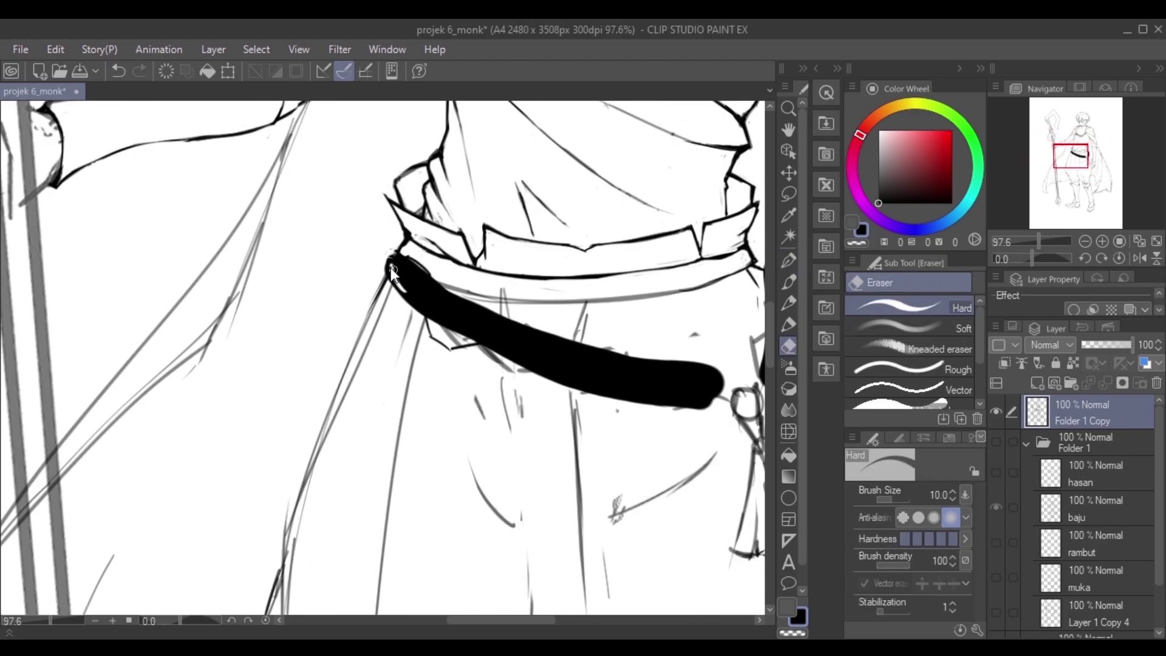
mouse_move(405, 258)
left_mouse_down()
mouse_move(427, 289)
mouse_move(413, 309)
left_mouse_up()
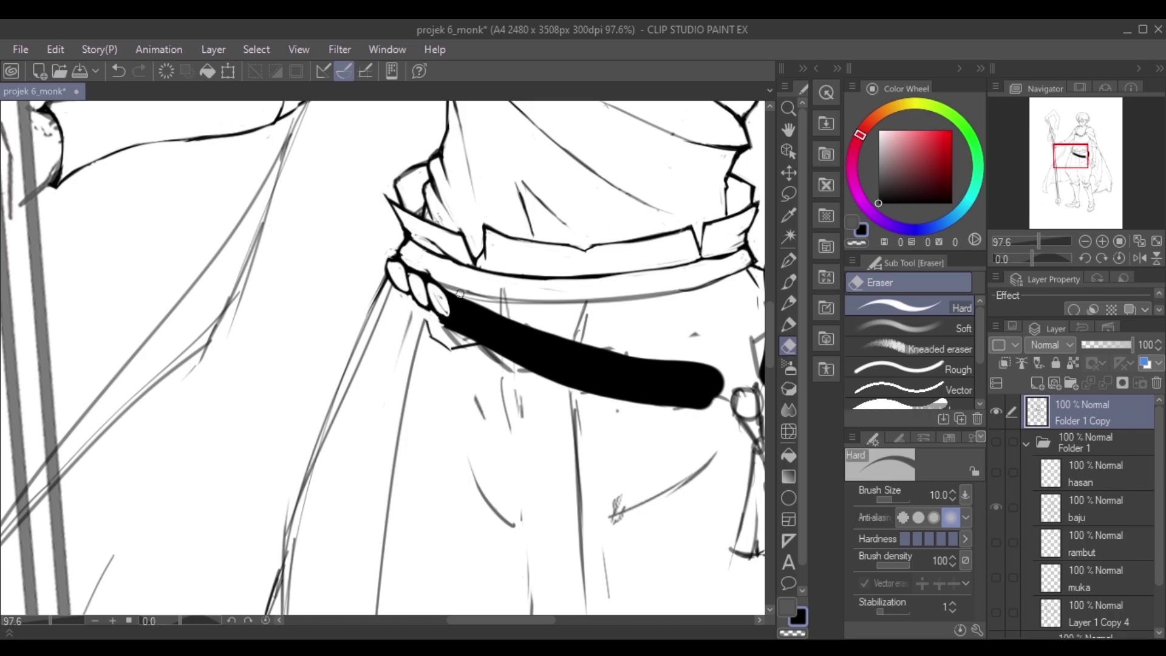
scroll(421, 268, "right", 3)
left_click_drag(322, 313, 332, 334)
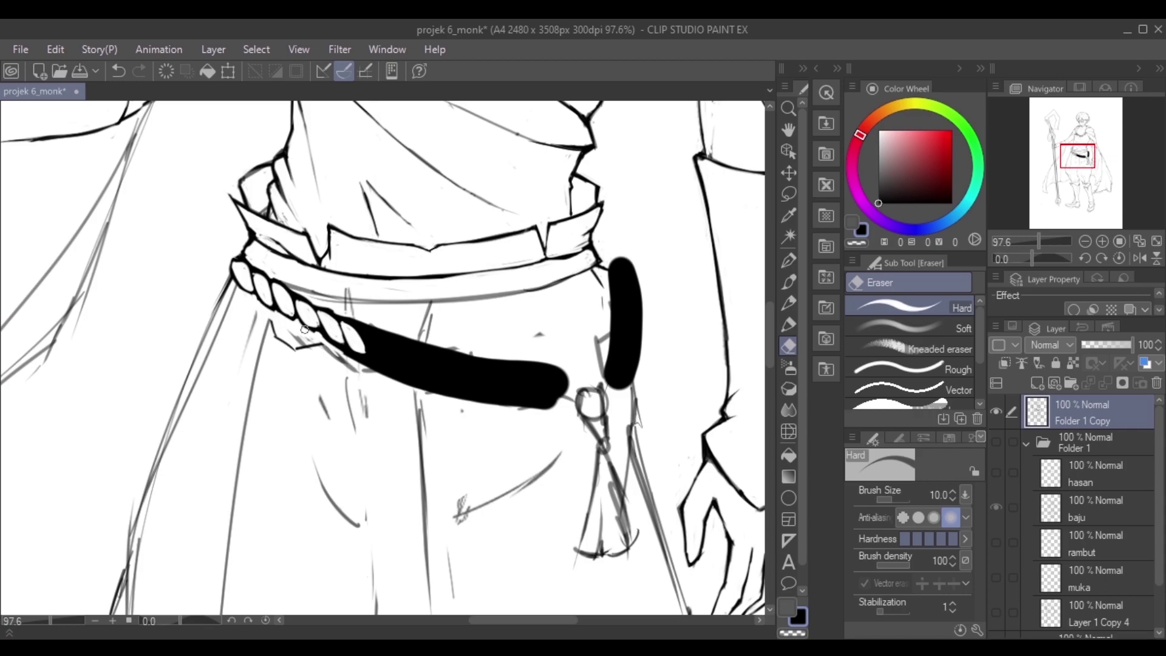
scroll(297, 320, "down", 2)
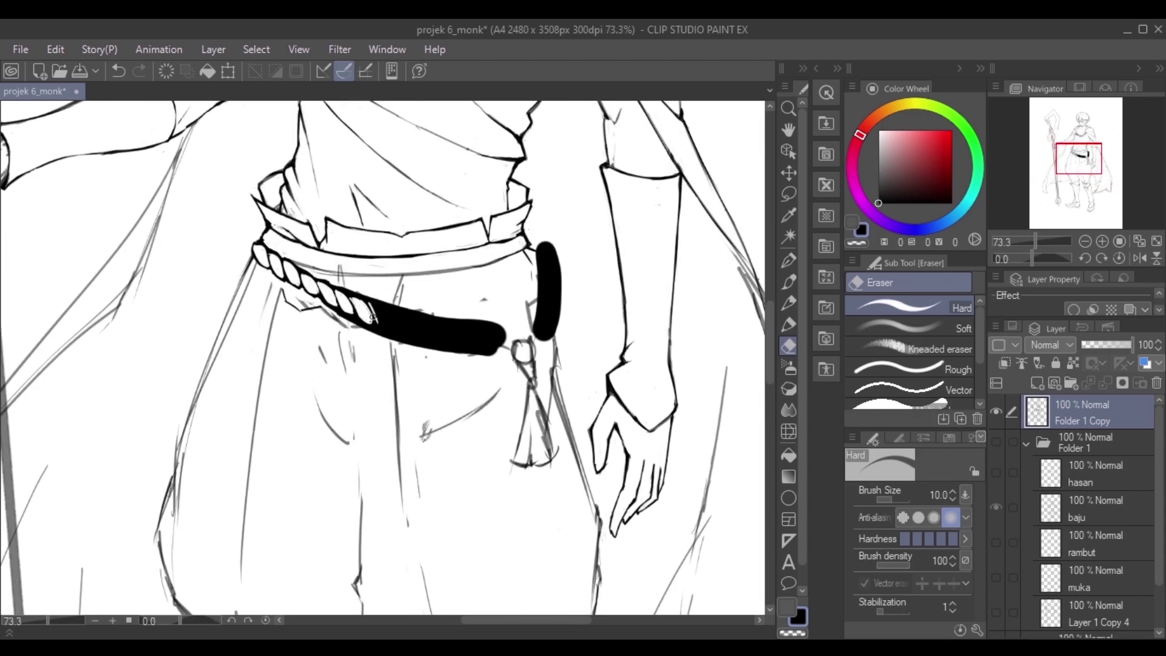
scroll(372, 303, "up", 2)
mouse_move(400, 334)
left_mouse_down()
mouse_move(417, 318)
mouse_move(401, 314)
left_mouse_up()
scroll(341, 322, "down", 3)
scroll(341, 322, "up", 4)
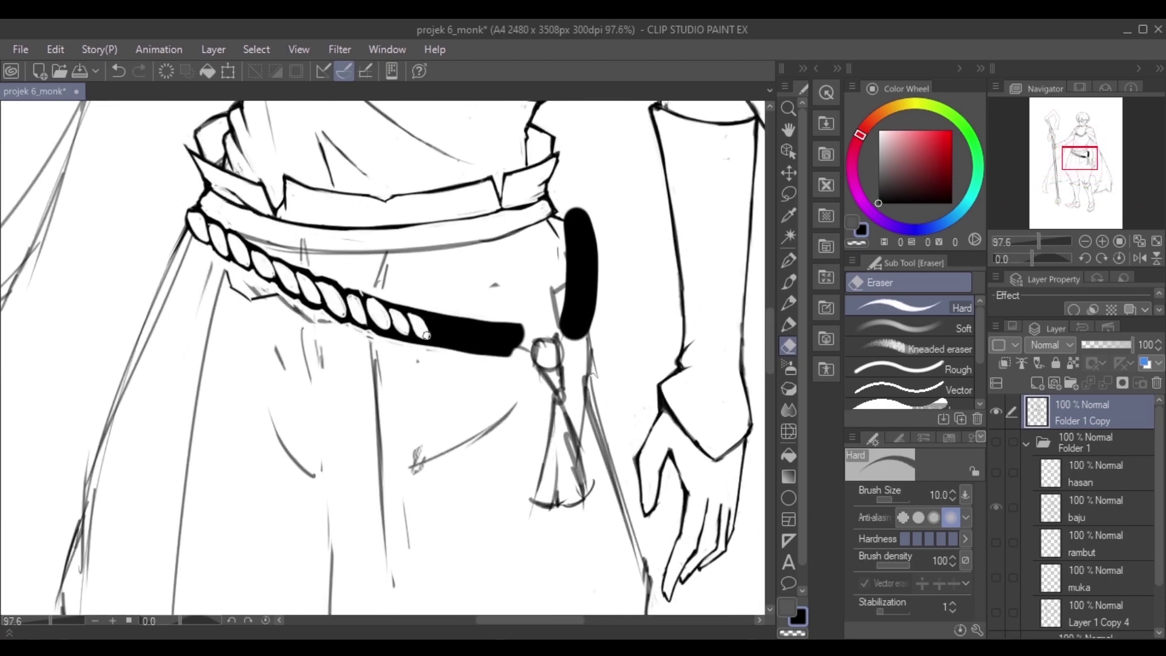
Carve the remaining belt twists with a size 7 Hard eraser and clear the rough sketch lines around the rope at size 20.
scroll(466, 324, "up", 1)
key("bracketleft")
key("bracketleft")
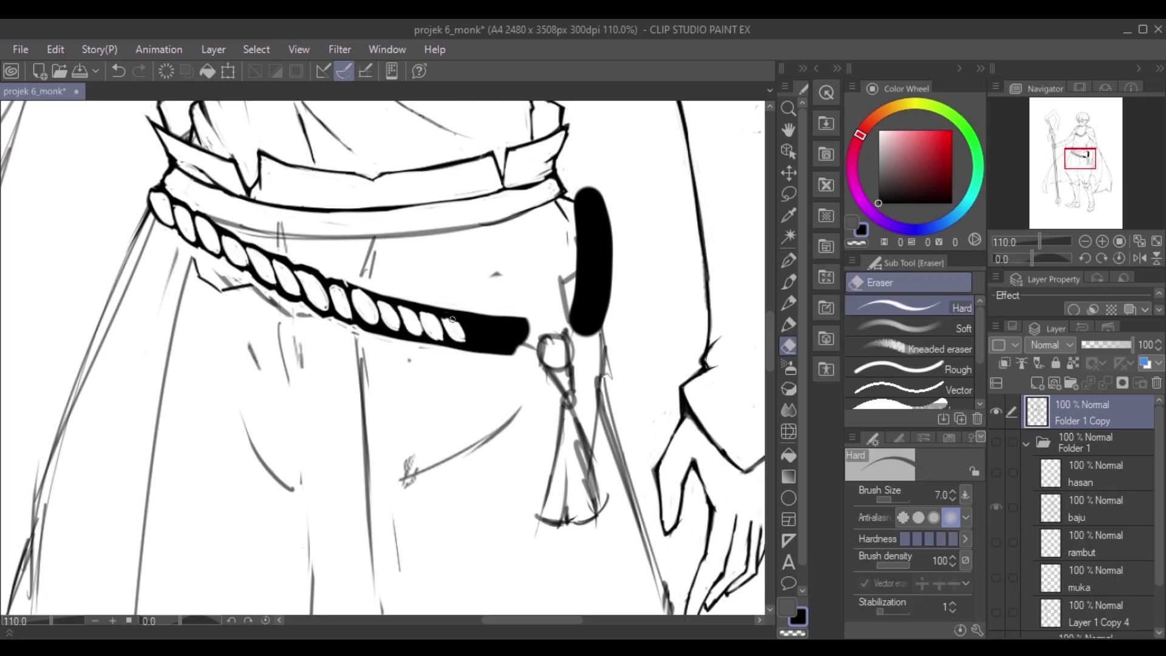
key("bracketright")
key("bracketright")
key("bracketright")
key("bracketright")
key("bracketright")
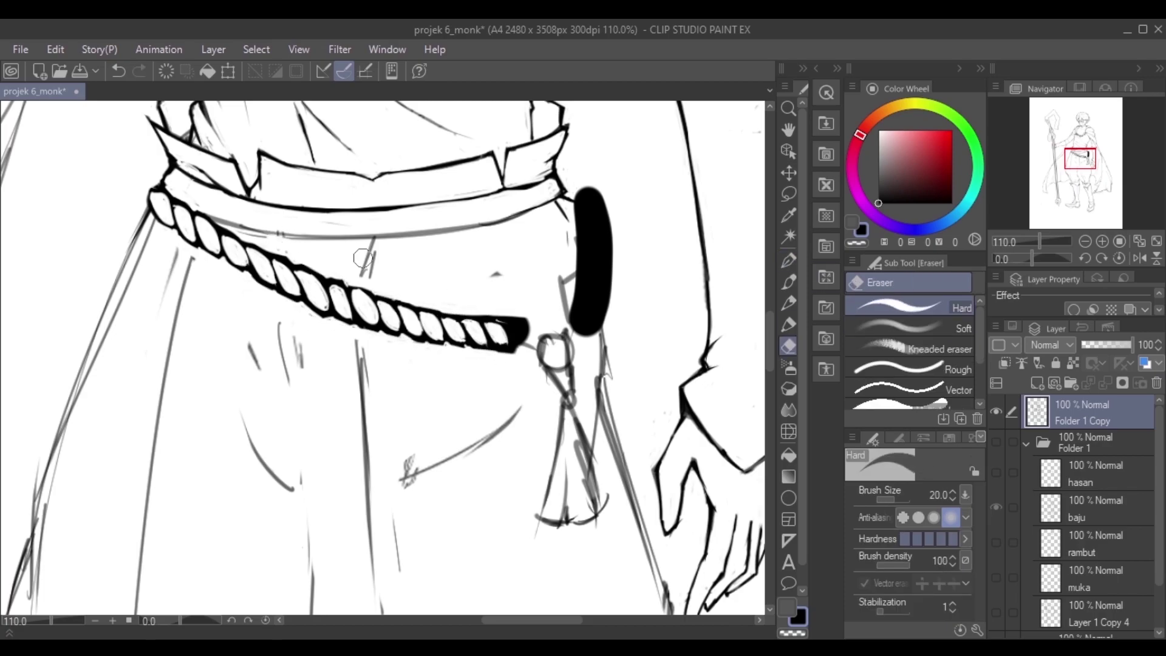
Carve slanted twists into the short rope piece beside the far hip with a size 10 Hard eraser.
scroll(492, 323, "down", 4)
scroll(482, 287, "up", 3)
key("bracketleft")
key("bracketleft")
key("bracketleft")
left_click_drag(502, 301, 488, 302)
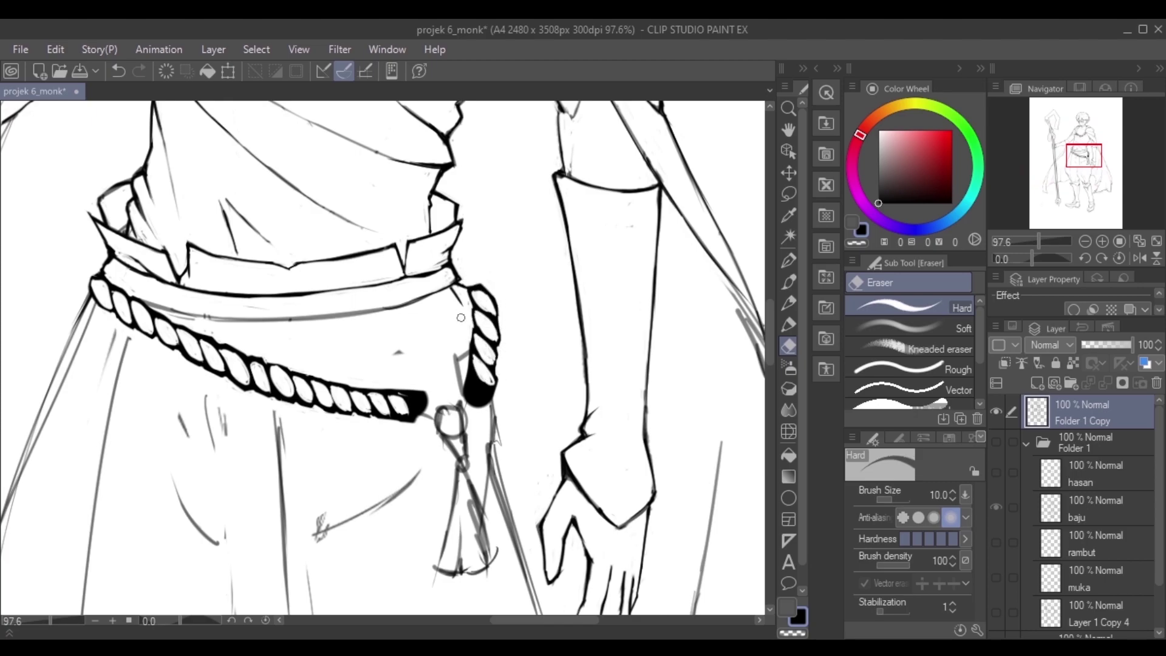
Ink the pointed, faceted frame of the belt ornament where the two rope pieces meet, erasing stray edges.
scroll(567, 134, "down", 4)
scroll(664, 247, "up", 3)
key("p")
mouse_move(451, 344)
left_mouse_down()
mouse_move(383, 367)
mouse_move(411, 300)
mouse_move(459, 354)
mouse_move(391, 384)
left_mouse_up()
key("e")
key("p")
key("e")
key("p")
key("e")
key("p")
key("e")
key("p")
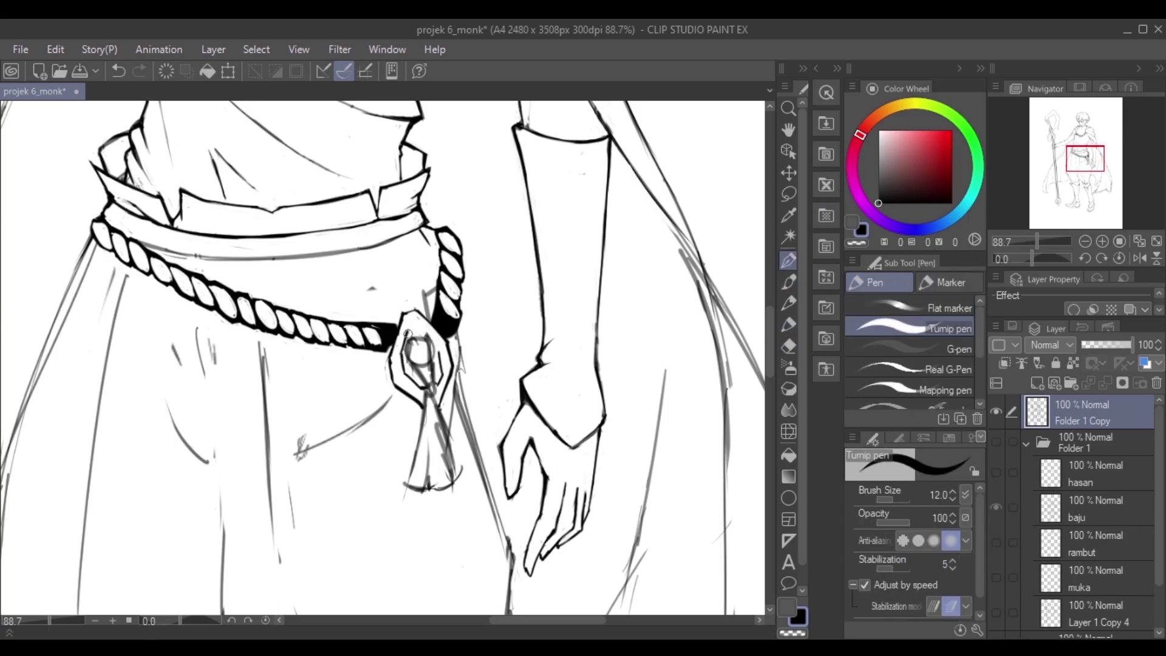
Clear the sketch inside the belt ornament and ink its inner gem facets with a size 8 Turnip pen.
key("ctrl+z")
key("e")
scroll(407, 392, "up", 2)
mouse_move(437, 339)
left_mouse_down()
mouse_move(414, 323)
mouse_move(425, 364)
left_mouse_up()
key("p")
key("bracketleft")
key("bracketleft")
mouse_move(417, 312)
left_mouse_down()
mouse_move(443, 356)
mouse_move(425, 385)
mouse_move(434, 513)
left_mouse_up()
key("e")
key("p")
key("e")
Erase the rough tassel sketch hanging below the belt ornament.
left_click_drag(438, 434, 413, 544)
key("p")
key("e")
scroll(366, 300, "down", 5)
scroll(366, 300, "up", 5)
key("p")
left_click_drag(450, 414, 450, 425)
mouse_move(449, 425)
left_mouse_down()
mouse_move(440, 328)
mouse_move(464, 388)
left_mouse_up()
key("ctrl+z")
left_click_drag(432, 337, 437, 432)
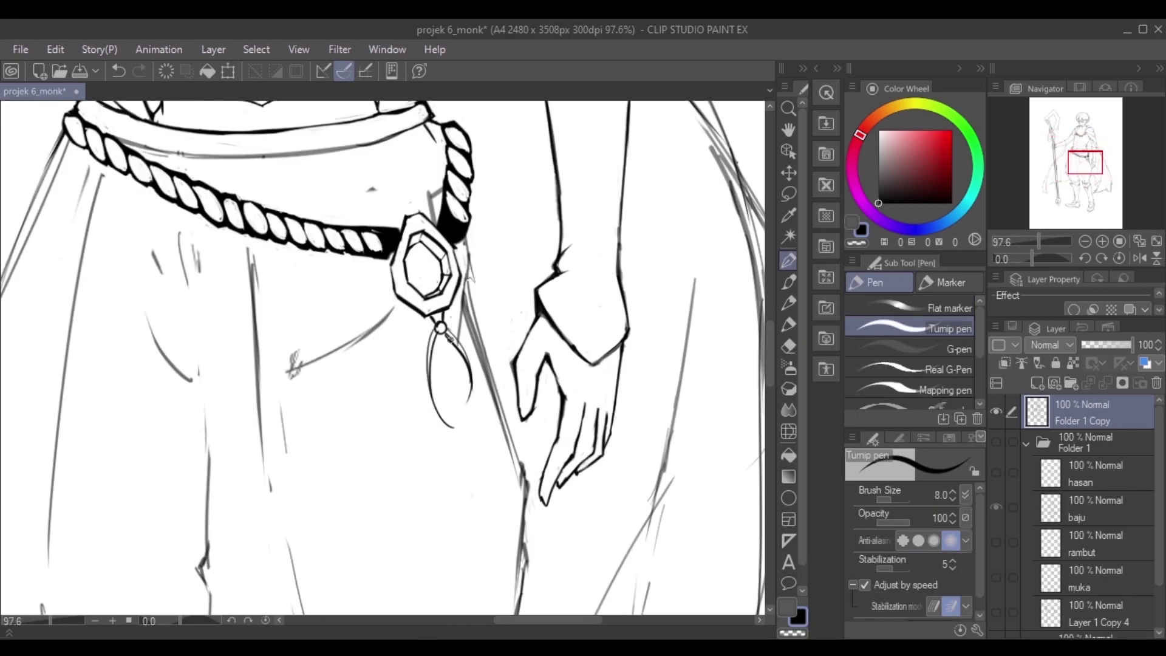
key("ctrl+z")
key("ctrl+z")
key("ctrl+z")
Ink a short connector, a small ring and a flared tassel hanging from the belt ornament.
left_click_drag(437, 317, 442, 331)
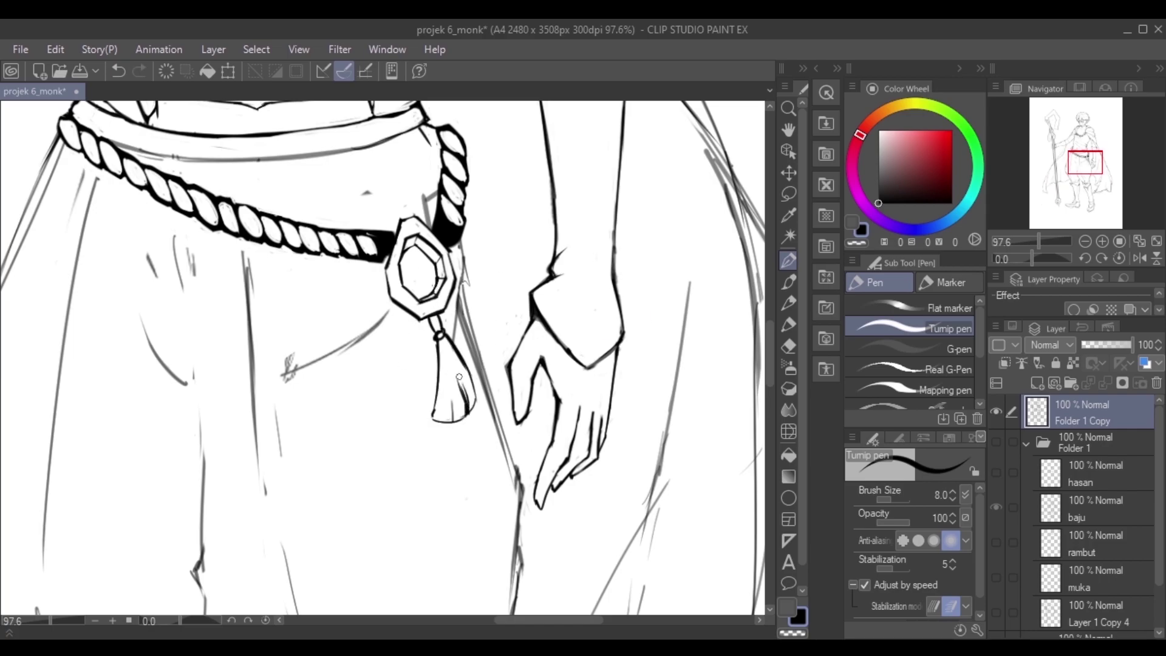
Ink both edges of the cape fold falling from the raised arm toward the staff with a size 12 Turnip pen.
scroll(467, 411, "down", 4)
scroll(291, 376, "up", 2)
scroll(285, 425, "up", 2)
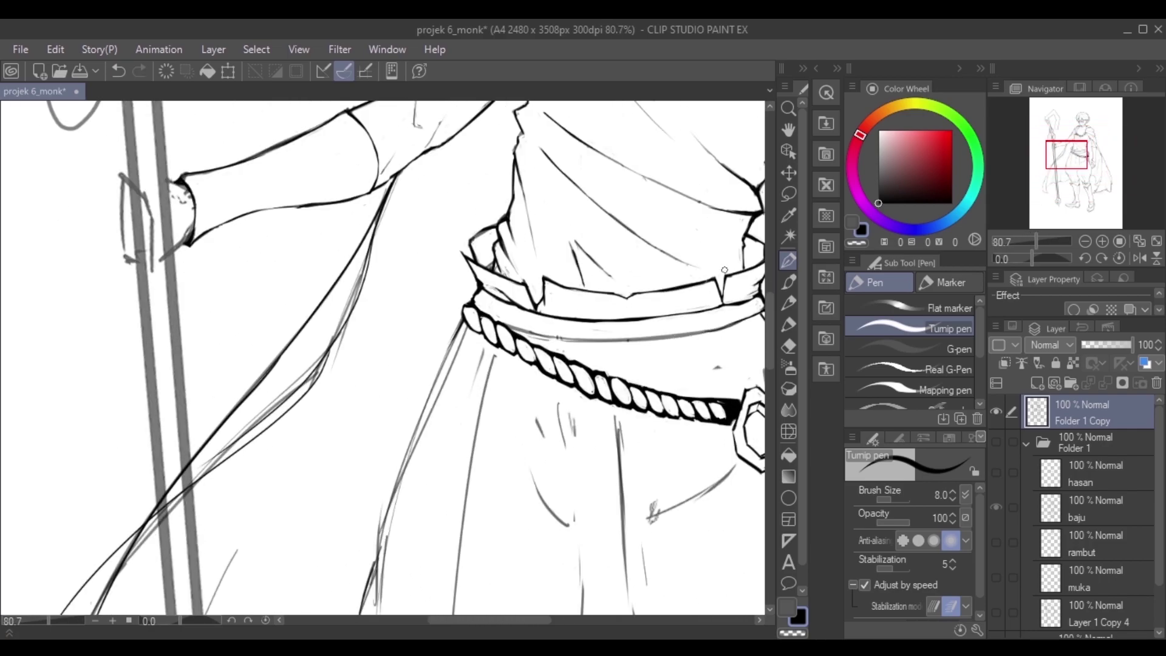
key("bracketright")
key("ctrl+z")
key("ctrl+z")
key("bracketright")
left_click_drag(382, 198, 261, 433)
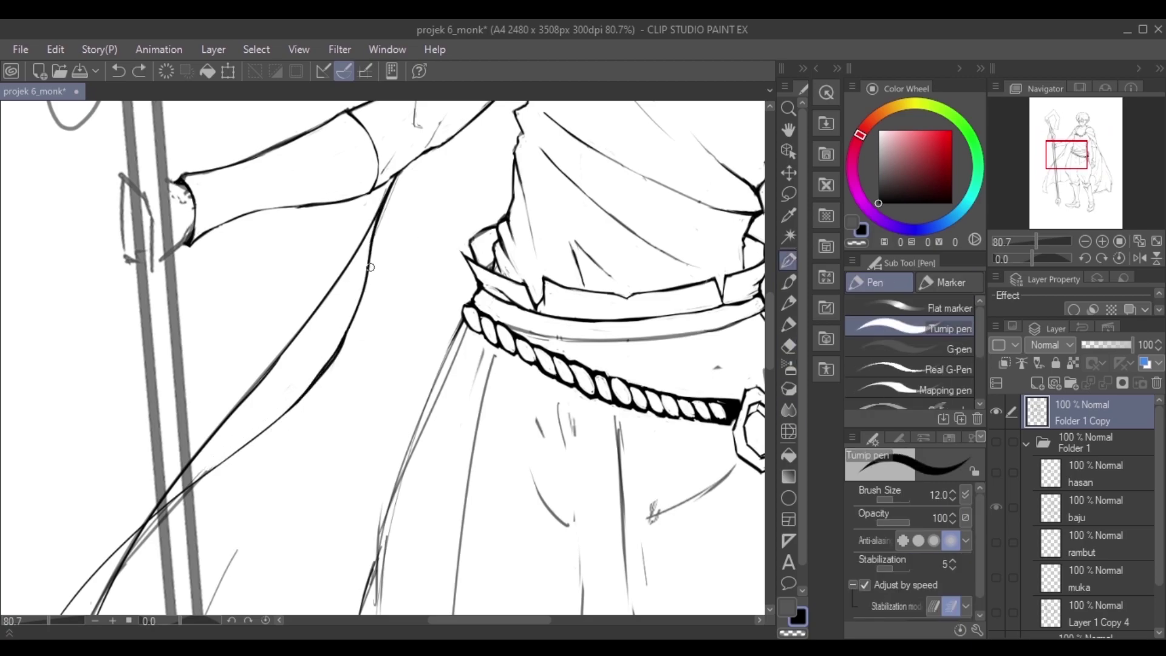
Erase the rough lines along the staff-side cape fold and re-ink its inner edge.
key("e")
left_click_drag(365, 270, 328, 370)
scroll(345, 359, "down", 1)
left_click_drag(370, 322, 261, 450)
key("p")
left_click_drag(425, 301, 307, 420)
key("e")
left_click_drag(395, 313, 348, 367)
Ink the staff-side cape's outer edge down to its hem tip and erase the sketch marks outside it with a size 60 eraser.
scroll(365, 365, "down", 5)
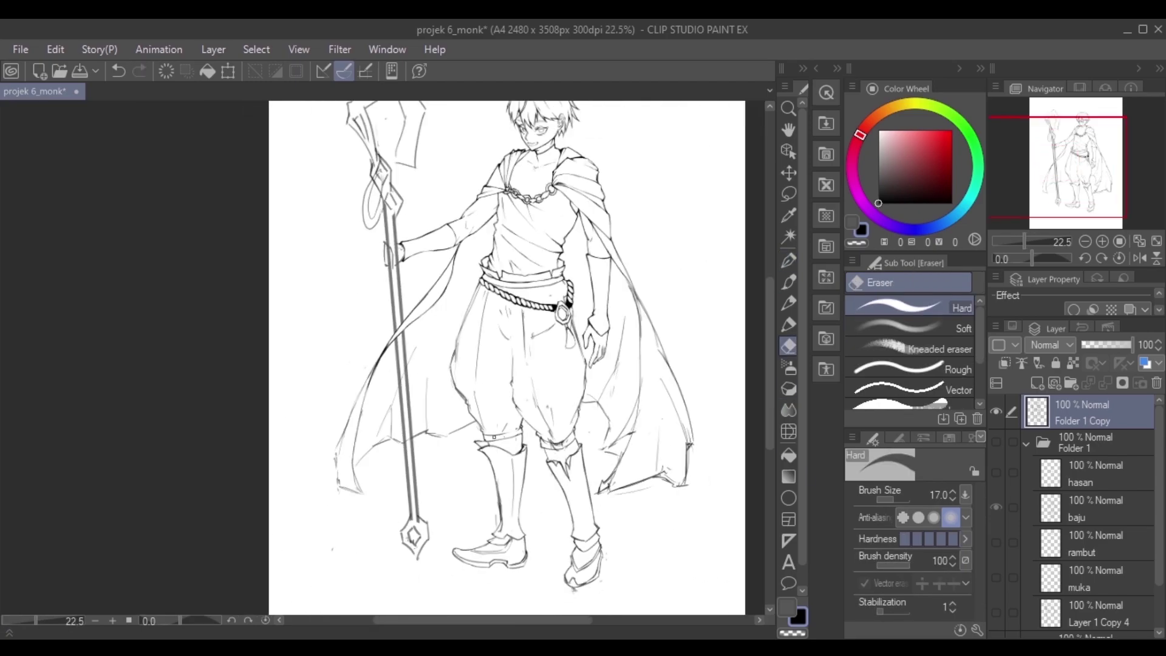
scroll(462, 243, "up", 7)
left_click_drag(347, 482, 399, 395)
scroll(399, 395, "down", 5)
scroll(364, 365, "up", 3)
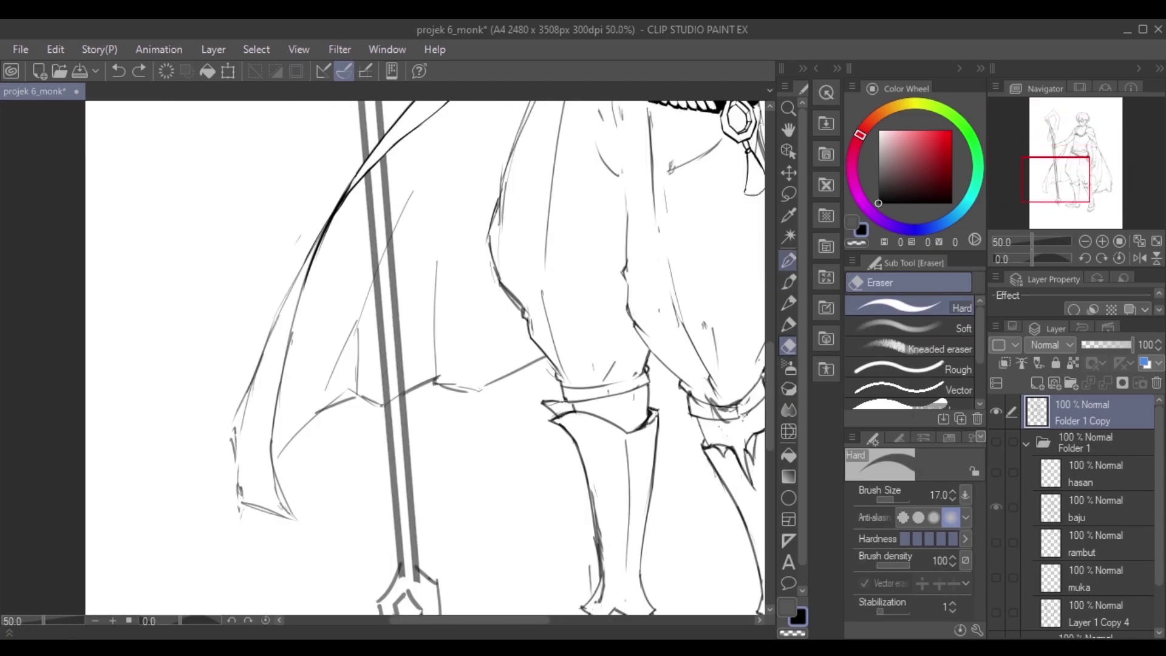
left_click(788, 260)
key("ctrl+z")
mouse_move(255, 377)
left_mouse_down()
mouse_move(241, 491)
mouse_move(295, 517)
left_mouse_up()
key("e")
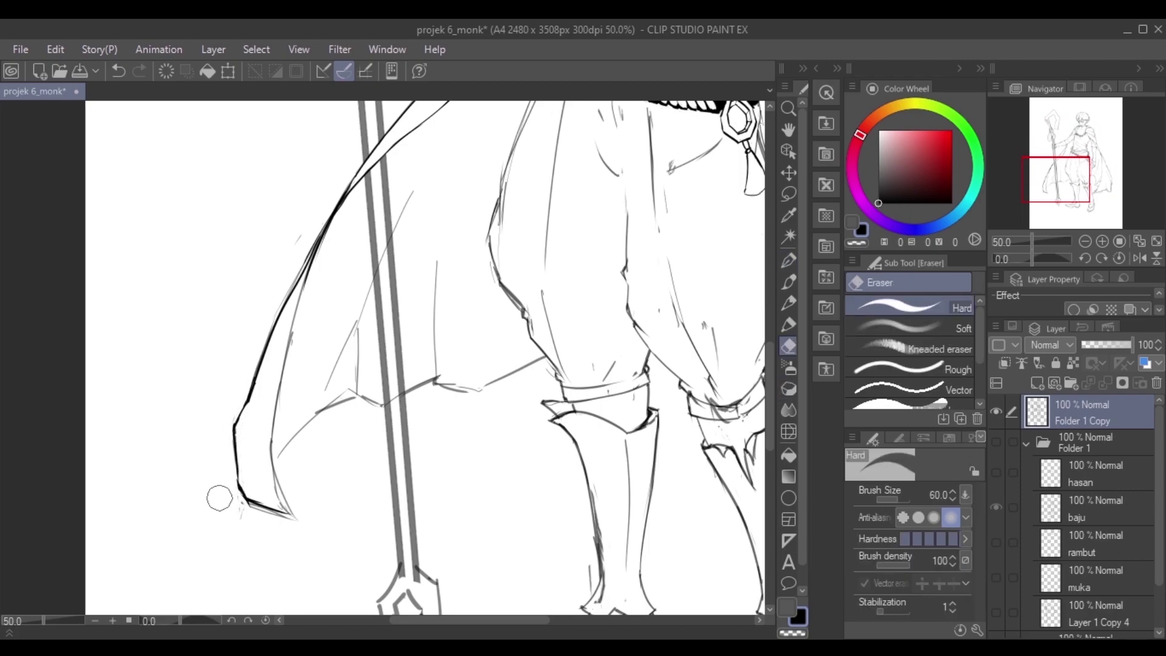
Ink the inner edge of the lower staff-side cape fold and erase the rough lines beside it.
key("p")
left_click_drag(316, 242, 299, 302)
key("e")
mouse_move(305, 237)
left_mouse_down()
mouse_move(316, 261)
mouse_move(306, 282)
left_mouse_up()
Ink the opposite cape edge running from the shoulder past the hanging forearm, and erase the rough lines along it.
key("p")
scroll(552, 217, "down", 3)
scroll(601, 344, "up", 3)
left_click_drag(423, 278, 484, 379)
left_click_drag(410, 234, 452, 358)
key("e")
key("p")
key("ctrl+z")
left_click_drag(442, 315, 483, 376)
key("e")
left_click_drag(424, 271, 465, 379)
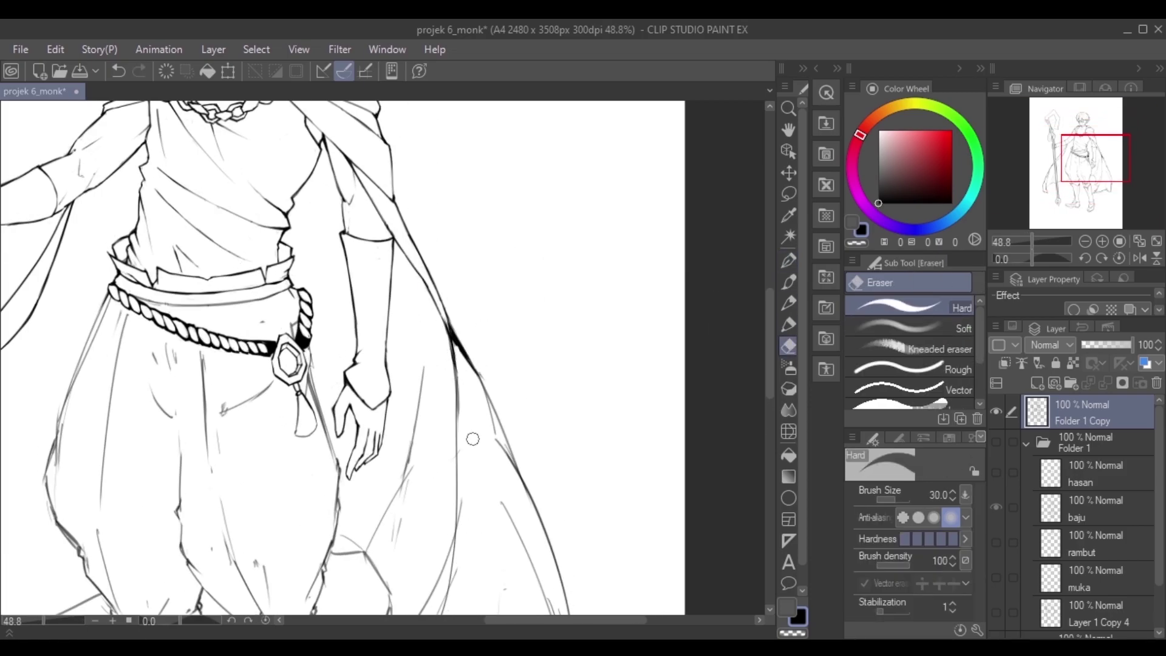
Ink the lower outer edge of the hand-side cape toward the hem corner and erase the sketch lines beside it.
scroll(425, 340, "down", 2)
key("p")
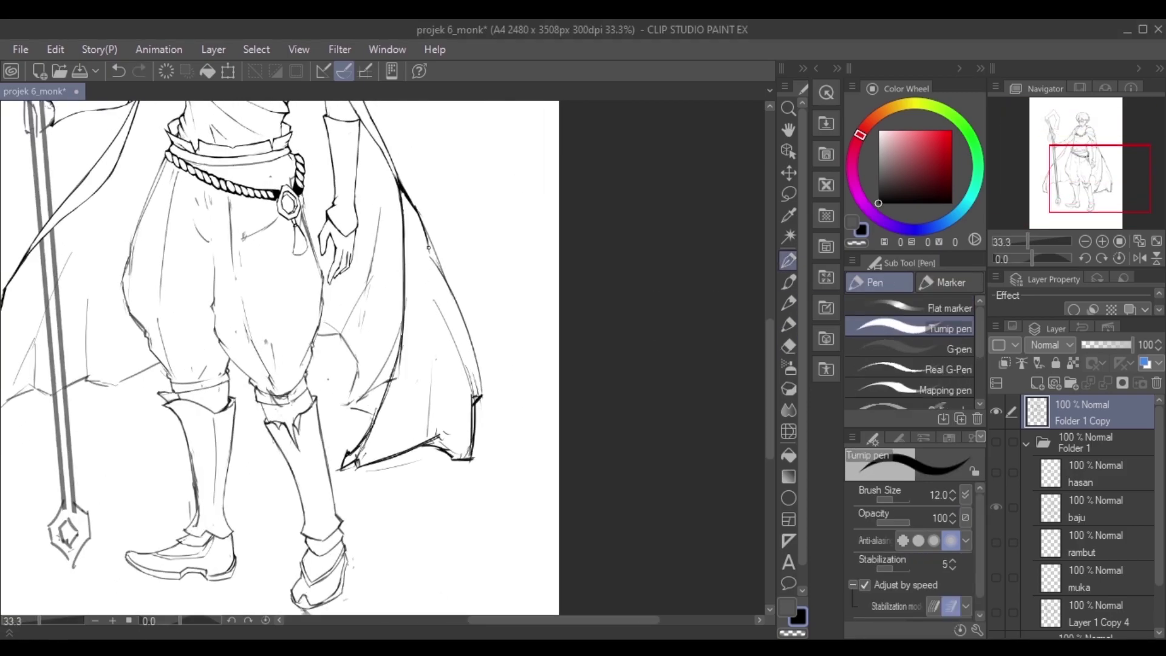
left_click_drag(415, 207, 482, 397)
scroll(447, 243, "down", 2)
scroll(447, 154, "up", 5)
key("e")
left_click_drag(492, 248, 476, 403)
Ink the angled step in the hand-side cape's outer edge and its lower corner, erasing the leftover rough lines.
key("p")
left_click_drag(533, 313, 546, 372)
mouse_move(580, 437)
left_mouse_down()
mouse_move(580, 250)
mouse_move(626, 340)
mouse_move(633, 487)
left_mouse_up()
key("e")
key("p")
key("e")
left_click_drag(622, 349, 607, 435)
scroll(607, 395, "up", 2)
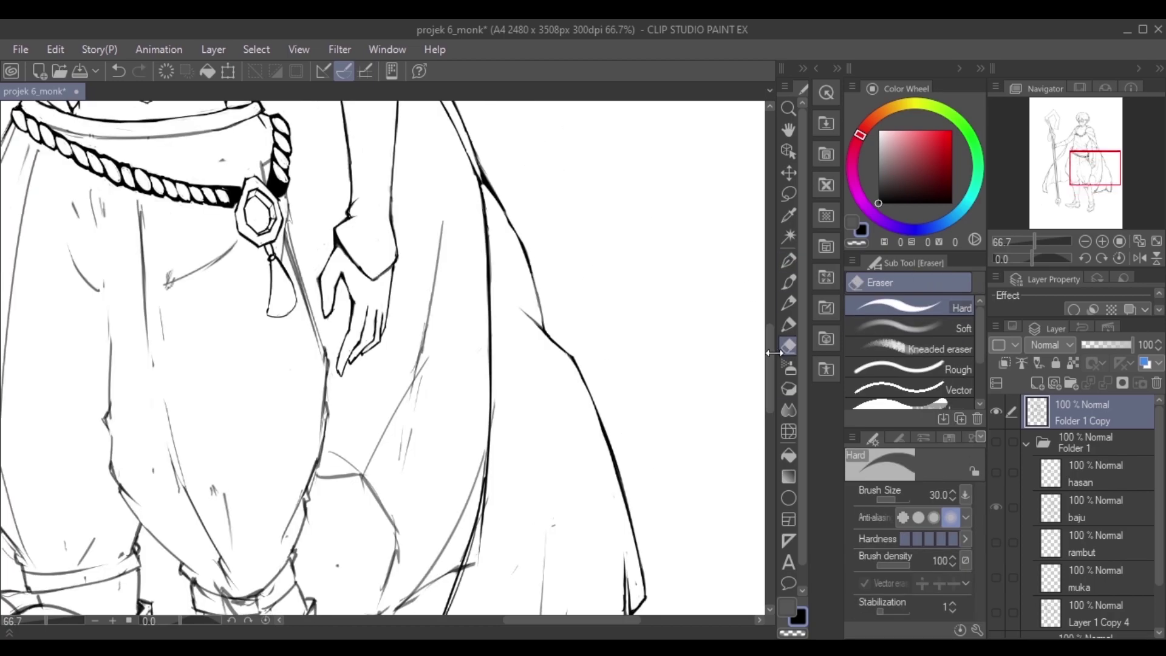
Define the hand-side cape's bottom hem and folded corner with clean strokes.
scroll(607, 395, "down", 3)
left_click_drag(607, 388, 635, 477)
left_click_drag(617, 436, 634, 516)
left_click_drag(525, 522, 413, 540)
left_click_drag(550, 484, 564, 412)
left_click_drag(601, 521, 623, 524)
Erase the rough marks along the hand-side cape hem and around its fold line with a size 15 Hard eraser.
key("p")
key("e")
mouse_move(580, 458)
left_mouse_down()
mouse_move(586, 522)
mouse_move(543, 474)
left_mouse_up()
key("p")
key("e")
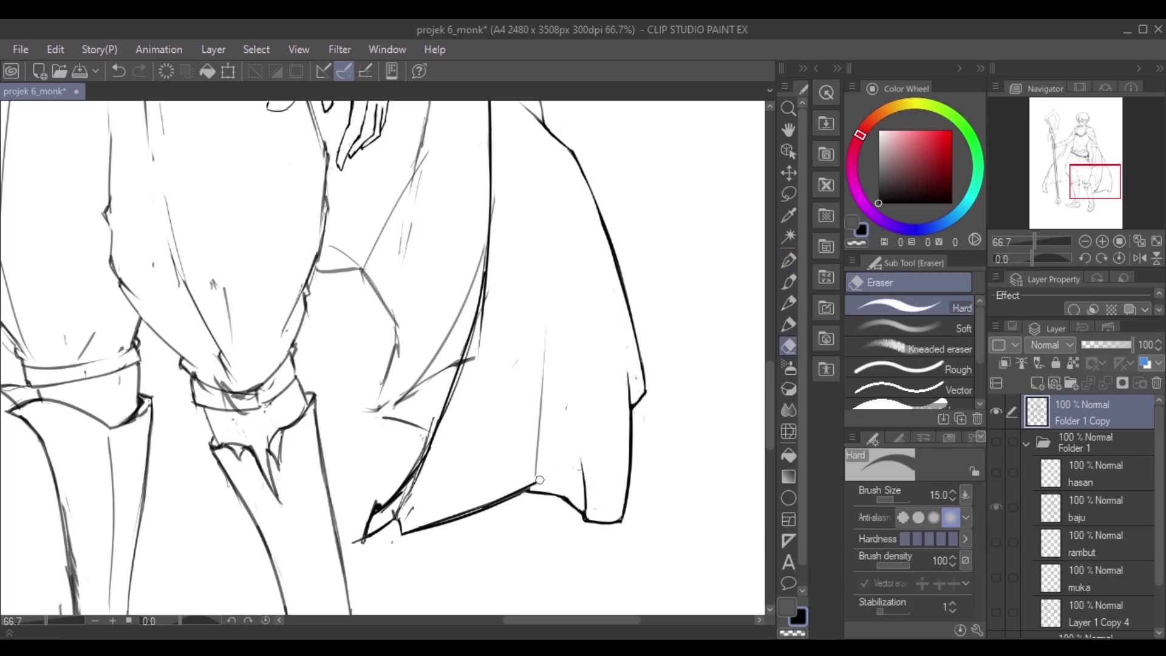
Trim the doubled lines along the hand-side cape's inner edge and pointed hem tip with a size 30 Hard eraser.
key("bracketright")
left_click_drag(492, 185, 428, 452)
left_click_drag(358, 540, 435, 466)
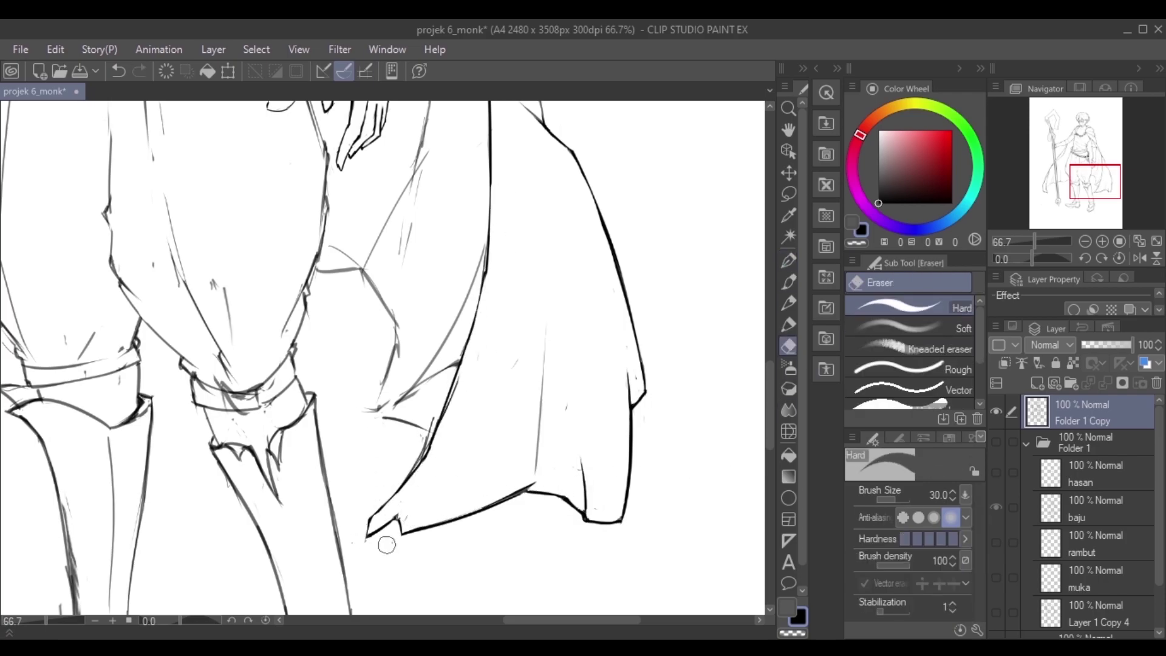
Ink a short fold line rising from the notch beside the hand-side cape's pointed hem tip and tidy its edges.
key("p")
scroll(671, 292, "down", 5)
scroll(646, 399, "up", 5)
key("e")
key("p")
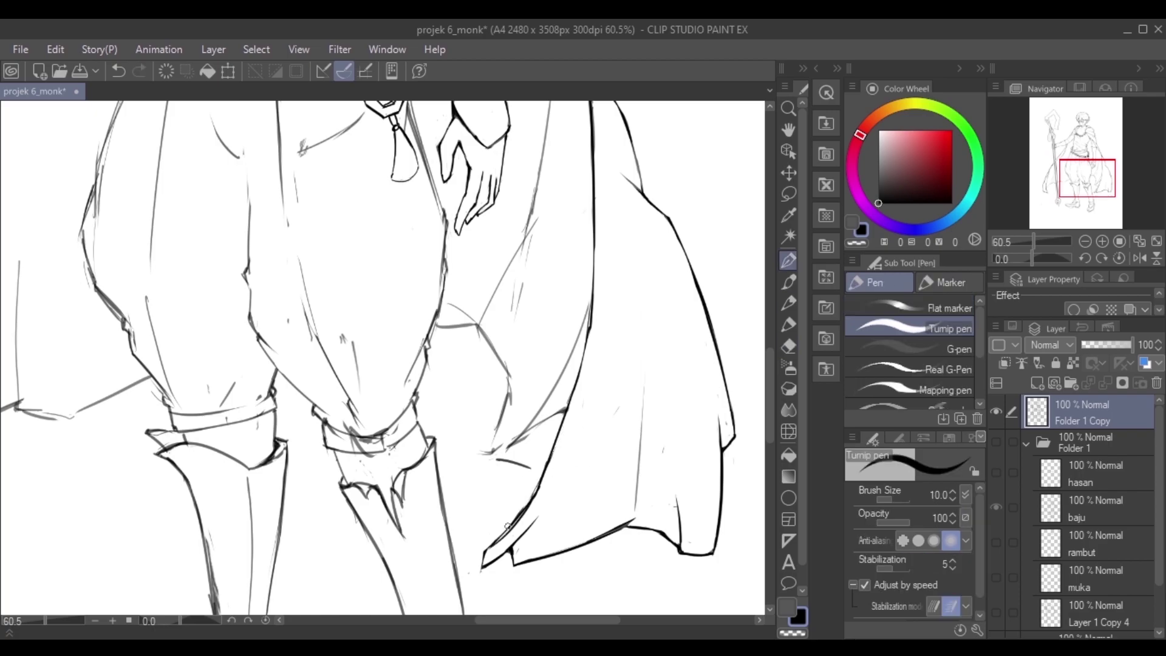
Ink the outer edge of the staff-side trouser leg from the belt downward and erase the rough lines beside it.
scroll(498, 540, "down", 5)
scroll(425, 303, "up", 6)
mouse_move(451, 223)
left_mouse_down()
mouse_move(389, 364)
mouse_move(350, 521)
left_mouse_up()
key("e")
left_click_drag(361, 419, 355, 502)
mouse_move(453, 234)
left_mouse_down()
mouse_move(389, 370)
mouse_move(353, 522)
left_mouse_up()
Continue the staff-side trouser leg's outer contour down to the knee and trim it with a size 20 Hard eraser.
key("p")
scroll(376, 364, "down", 3)
mouse_move(349, 373)
left_mouse_down()
mouse_move(412, 463)
mouse_move(410, 509)
left_mouse_up()
scroll(410, 509, "down", 3)
key("e")
scroll(468, 240, "up", 5)
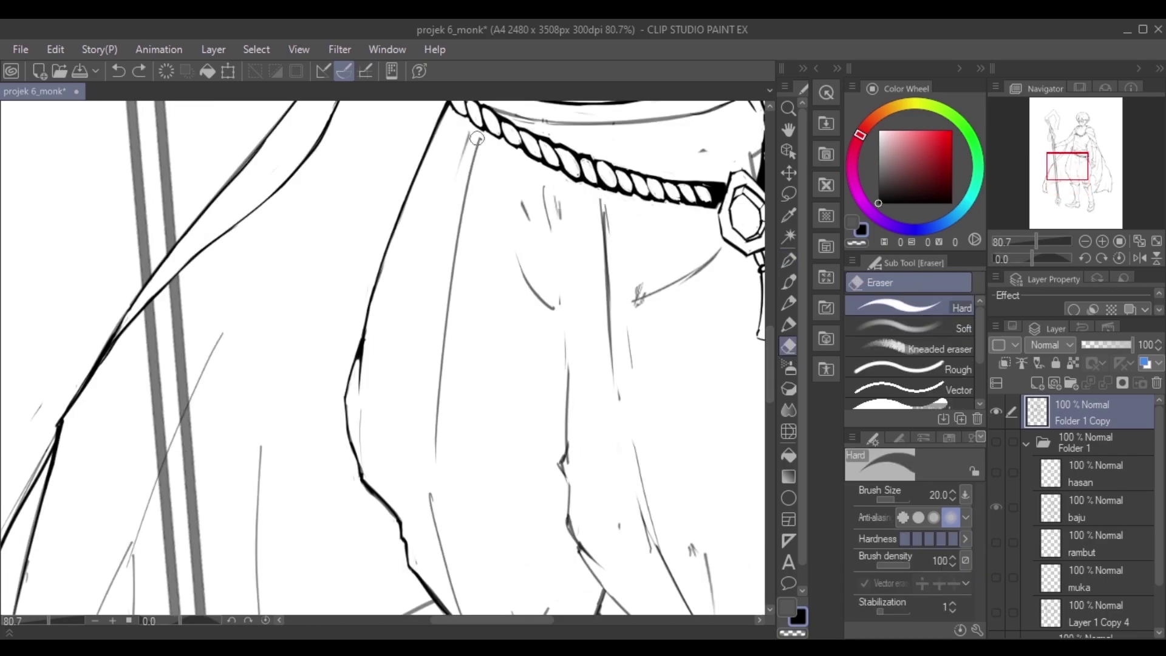
Ink the hand-side trouser leg's inner contour down toward the knee and clean the rough lines around it.
scroll(468, 243, "down", 6)
key("p")
scroll(602, 384, "up", 5)
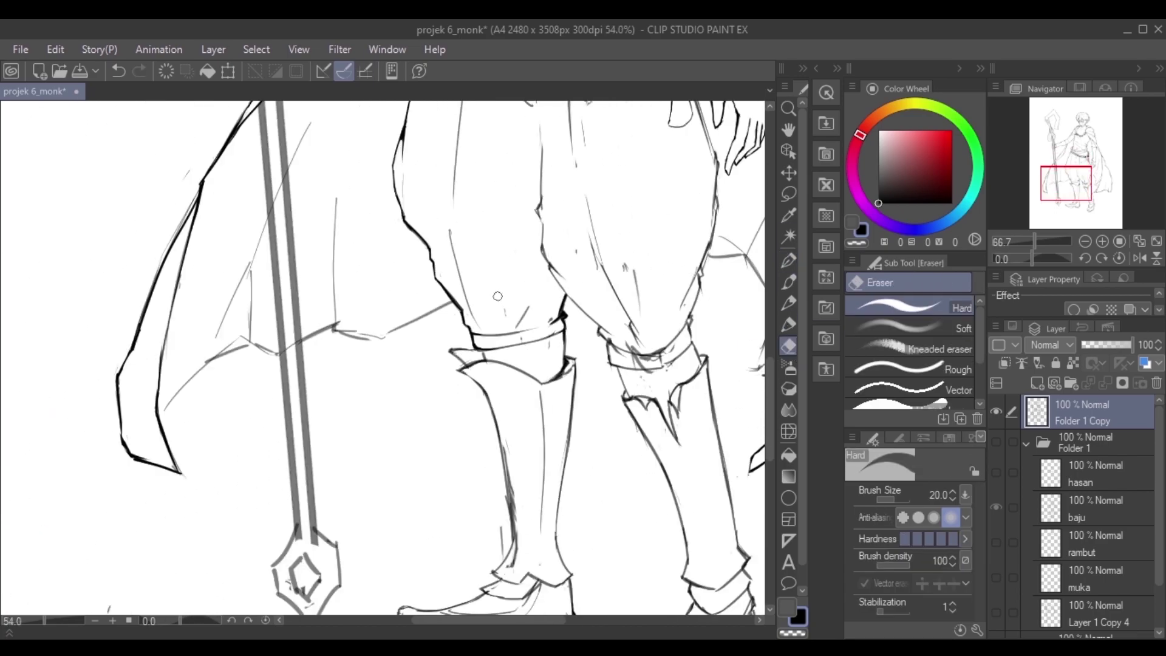
left_click_drag(460, 226, 516, 416)
key("e")
key("p")
Ink the hand-side trouser leg's outer contour below the hand and trim it with a size 8 Hard eraser.
scroll(500, 377, "down", 2)
left_click_drag(500, 377, 483, 507)
key("e")
scroll(364, 334, "down", 4)
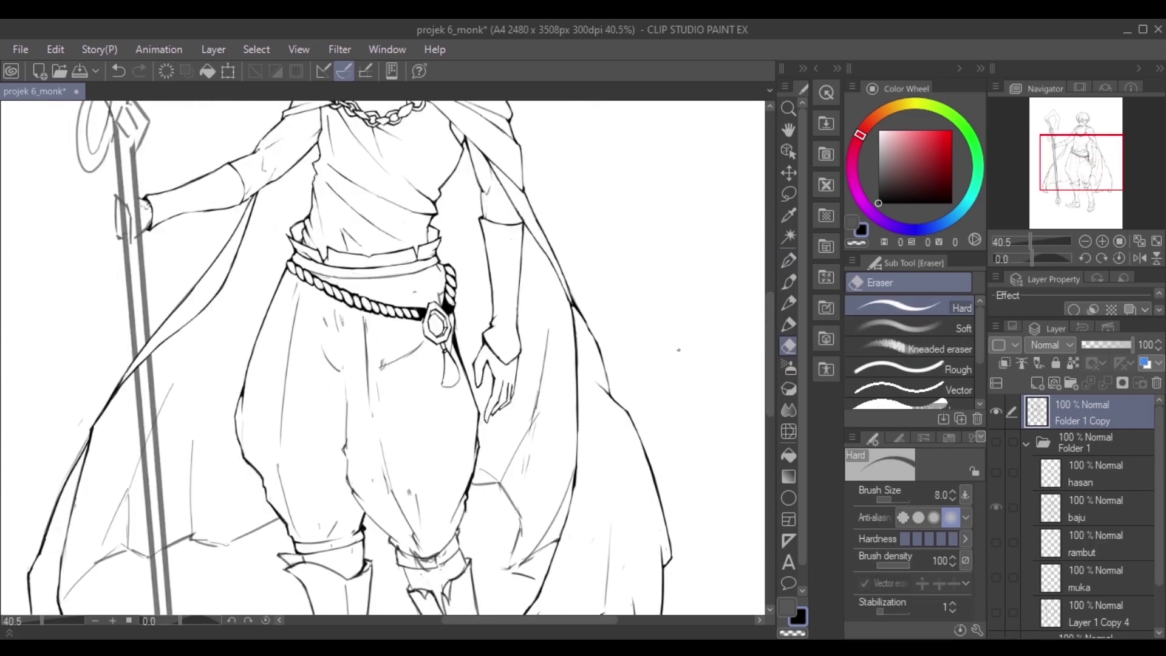
Ink the staff-side knee band and the gathered lower end of the hand-side trouser leg, erasing the doubled sketch lines.
scroll(243, 334, "up", 4)
key("p")
key("e")
key("p")
key("e")
key("p")
scroll(304, 316, "down", 1)
scroll(316, 348, "up", 3)
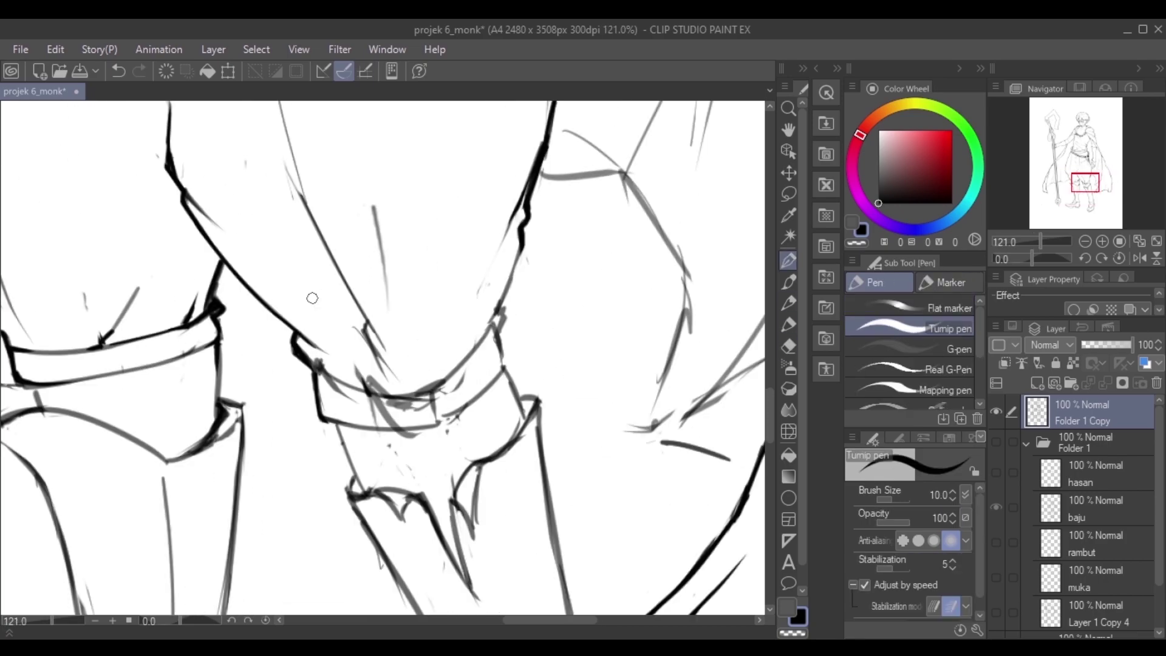
Ink the hand-side knee band and the jagged top edge of the boot below it, clearing the rough lines.
scroll(317, 348, "down", 2)
scroll(425, 328, "up", 1)
key("e")
key("p")
key("e")
key("p")
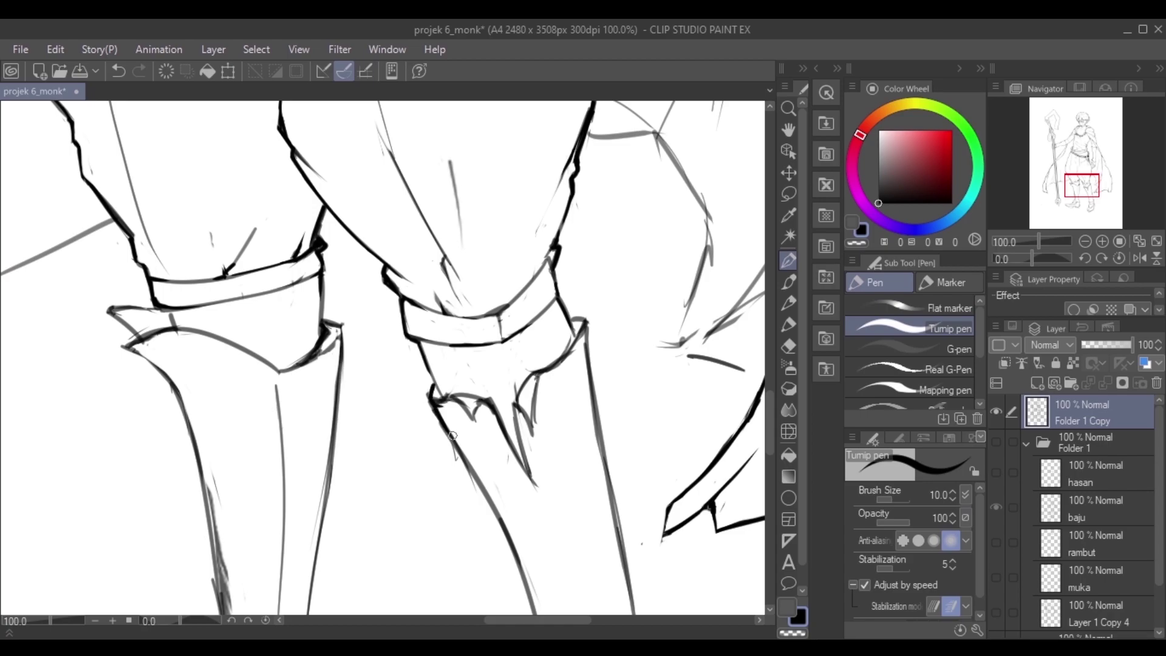
key("e")
key("p")
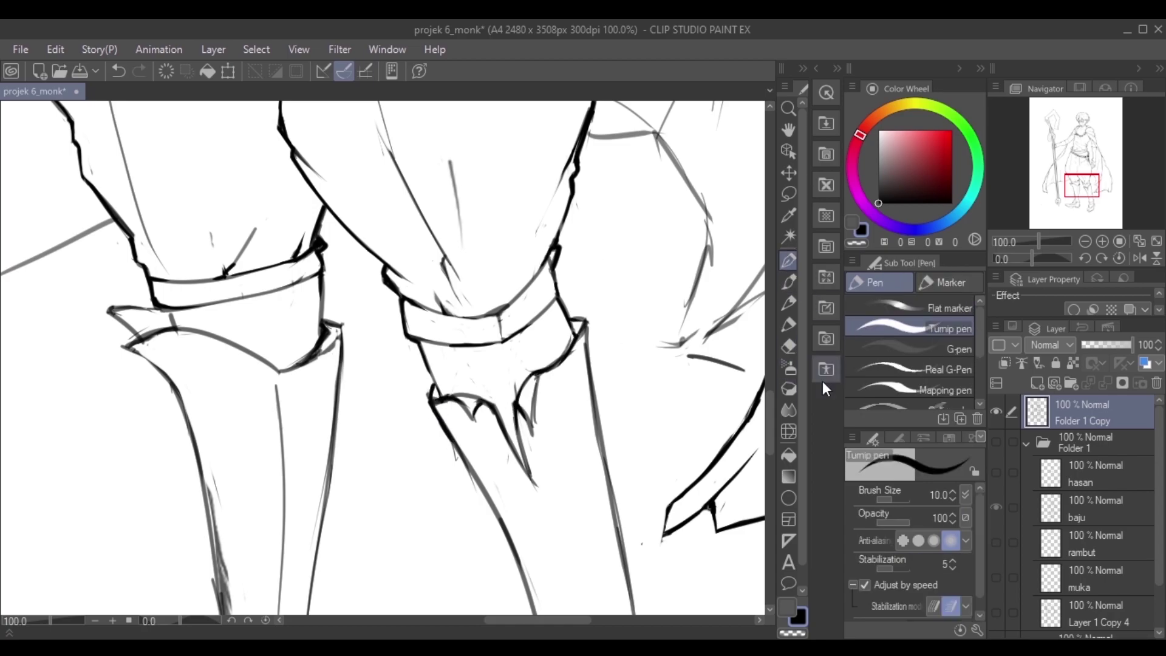
Clean up the hand-side boot's jagged cuff and ink its shin contours down to the ankle corner.
key("e")
scroll(395, 486, "down", 5)
scroll(395, 486, "up", 5)
key("p")
key("e")
key("p")
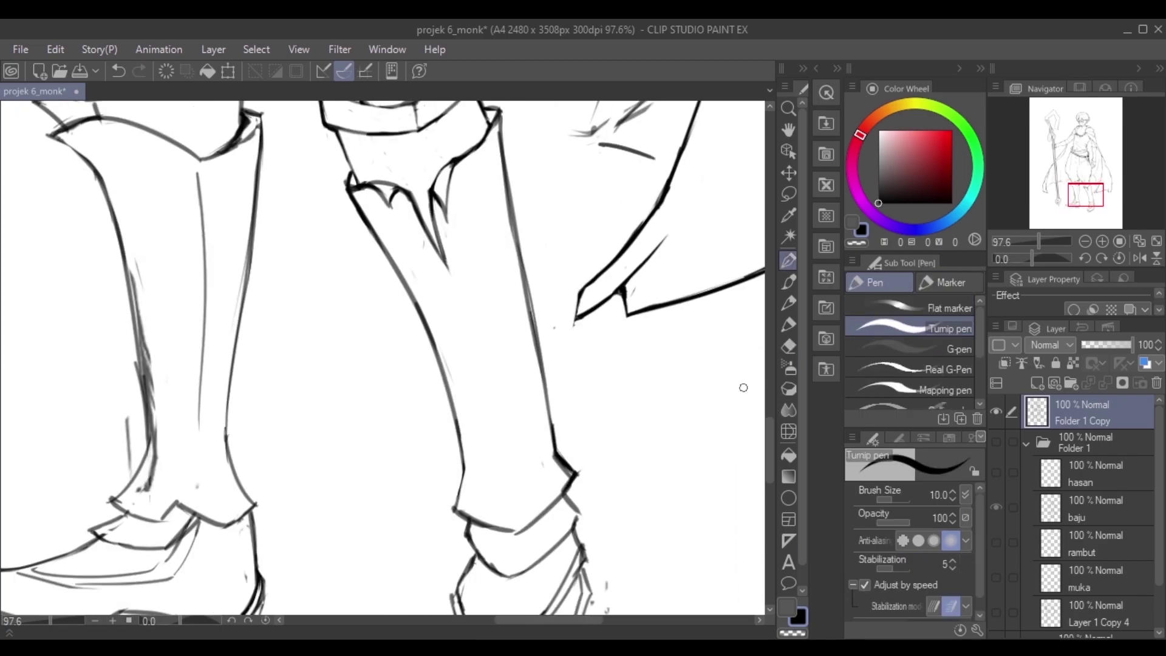
Ink the pointed lower edge of the hand-side boot's shin guard and erase the overshooting lines at the ankle.
key("e")
key("p")
left_click_drag(481, 526, 538, 521)
key("e")
key("p")
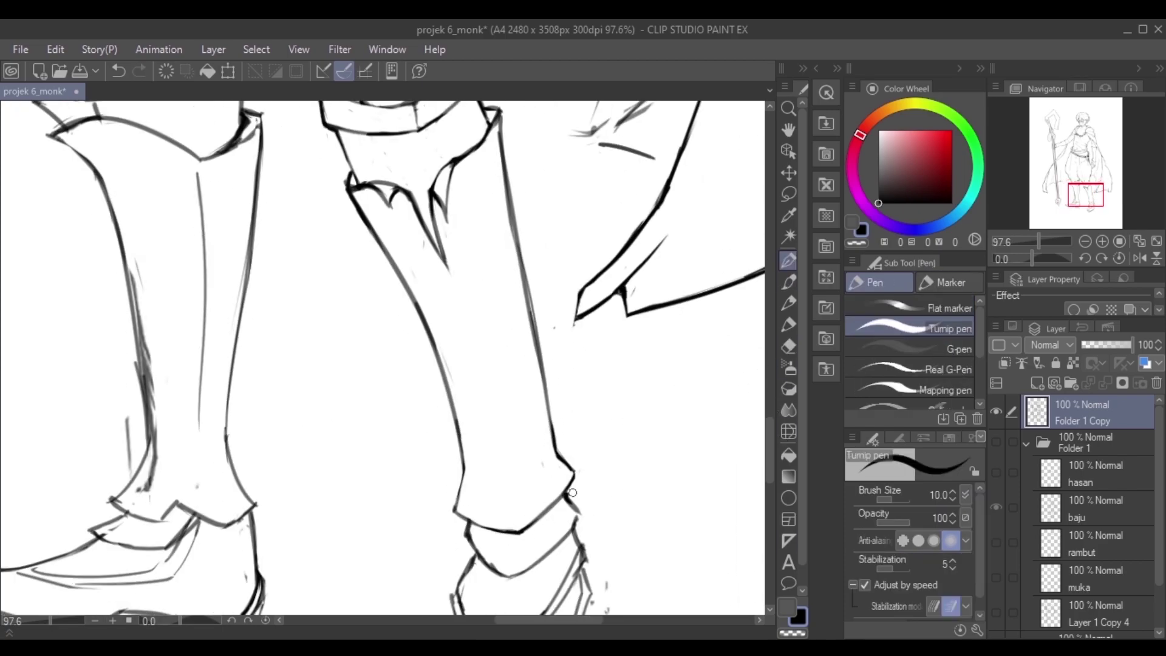
Ink the hand-side shoe's layered ankle cuffs and toe outline, cleaning them with a size 7 Hard eraser.
scroll(580, 565, "down", 3)
key("e")
mouse_move(480, 546)
left_mouse_down()
mouse_move(434, 508)
mouse_move(471, 520)
left_mouse_up()
key("p")
key("e")
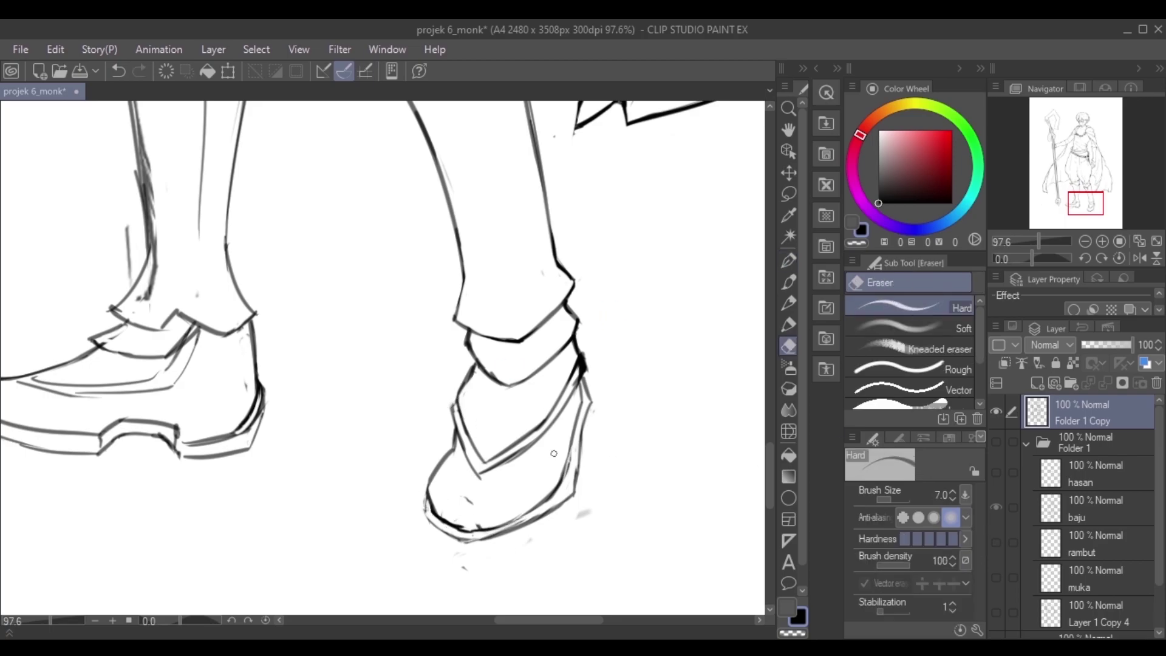
Undo the last shoe stroke, refine the hand-side shoe's toe and sole with a size 7 Turnip pen, and erase the stray marks.
key("p")
key("ctrl+z")
key("bracketleft")
key("bracketleft")
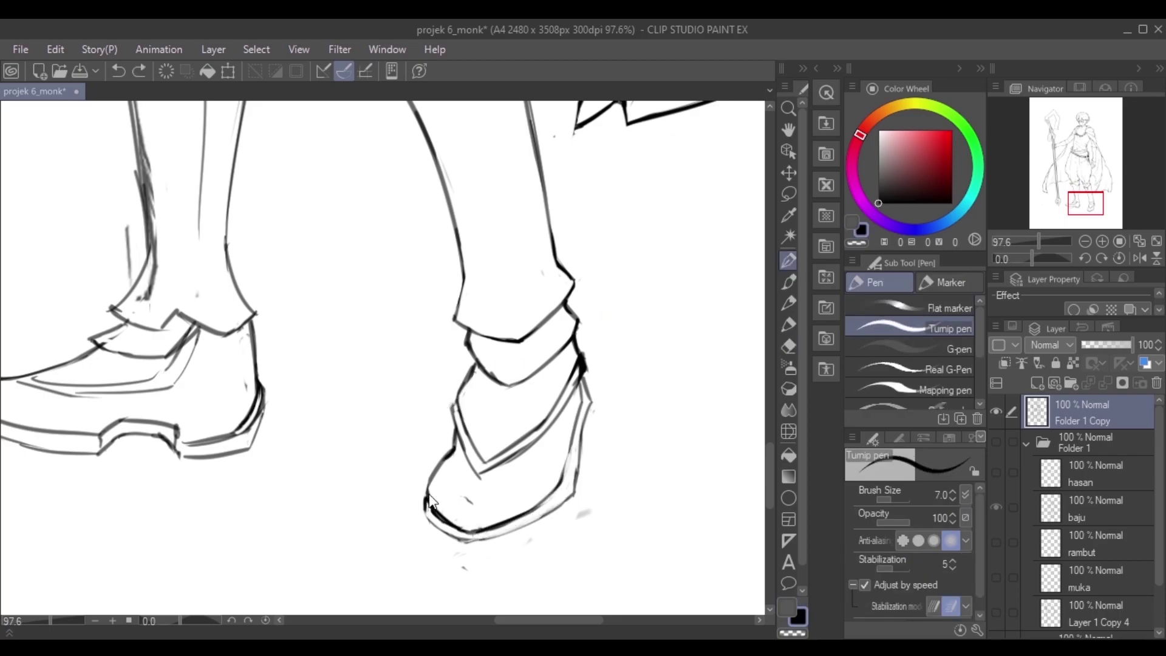
key("e")
mouse_move(468, 501)
left_mouse_down()
mouse_move(436, 524)
mouse_move(468, 547)
left_mouse_up()
Ink the staff-side boot's outer shin contour and erase the doubled lines beside it with a size 25 Hard eraser.
scroll(459, 493, "down", 5)
scroll(460, 493, "up", 3)
key("p")
key("ctrl+z")
key("e")
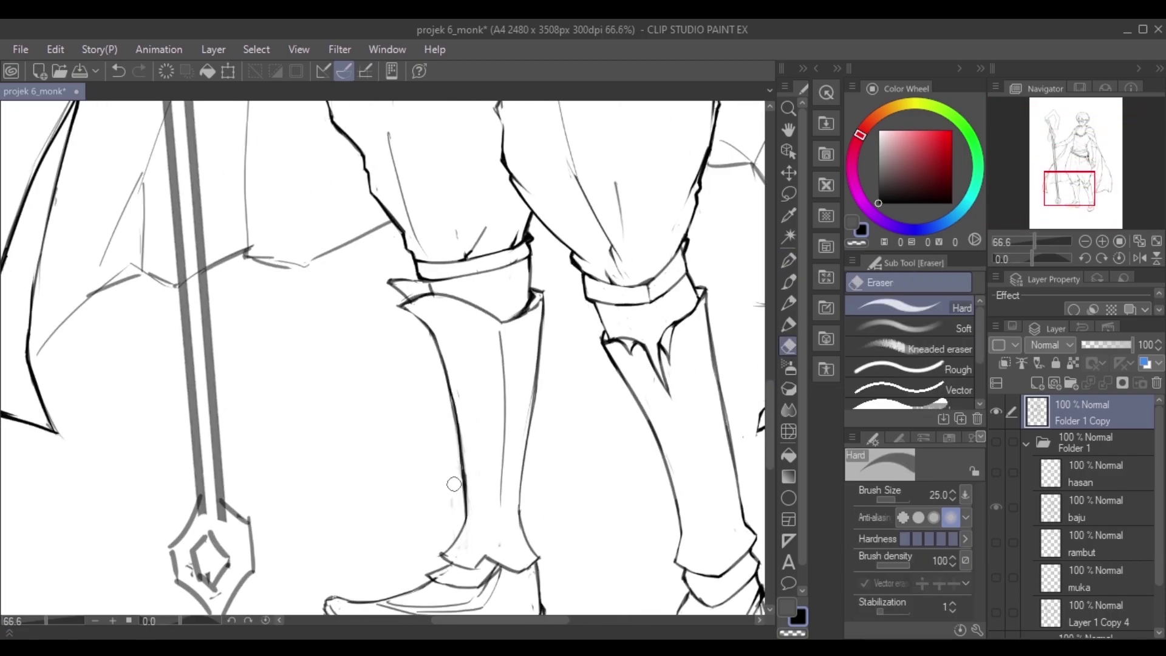
Ink the staff-side shoe's toe, upper and sole with a size 7 Turnip pen and clean up the rough lines.
scroll(496, 437, "down", 5)
key("p")
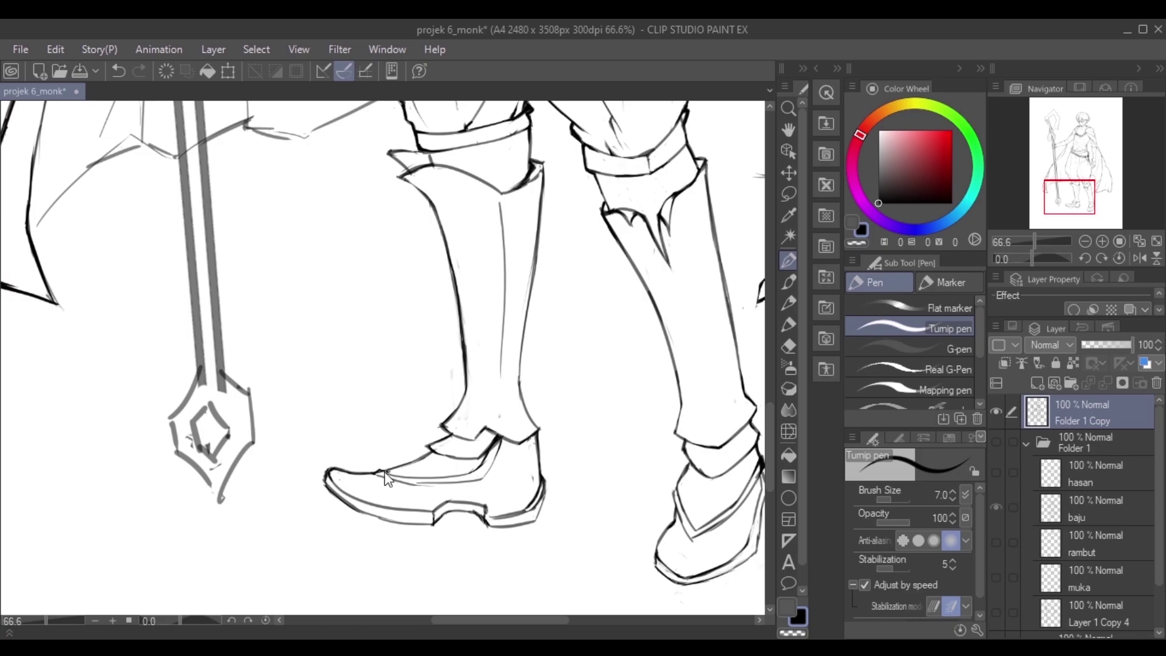
key("e")
key("p")
key("e")
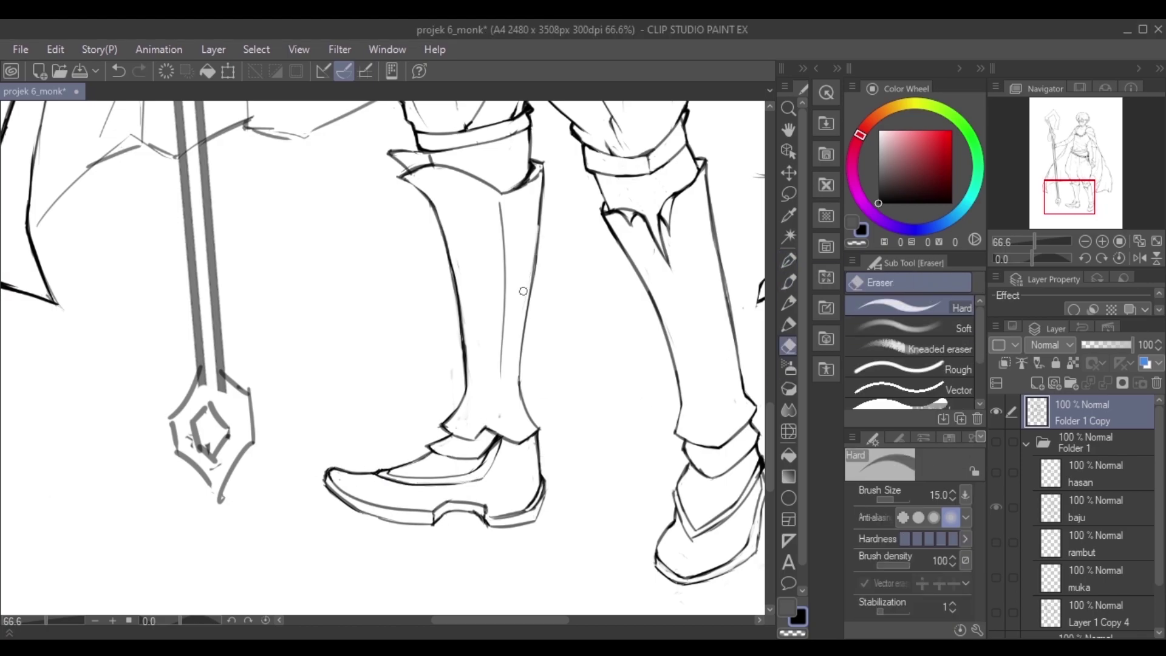
Ink the cape's jagged hem behind the staff with a size 10 Turnip pen and clean it with a size 15 Hard eraser.
scroll(533, 236, "down", 3)
scroll(298, 449, "up", 3)
key("p")
key("ctrl+z")
key("bracketright")
key("bracketright")
key("e")
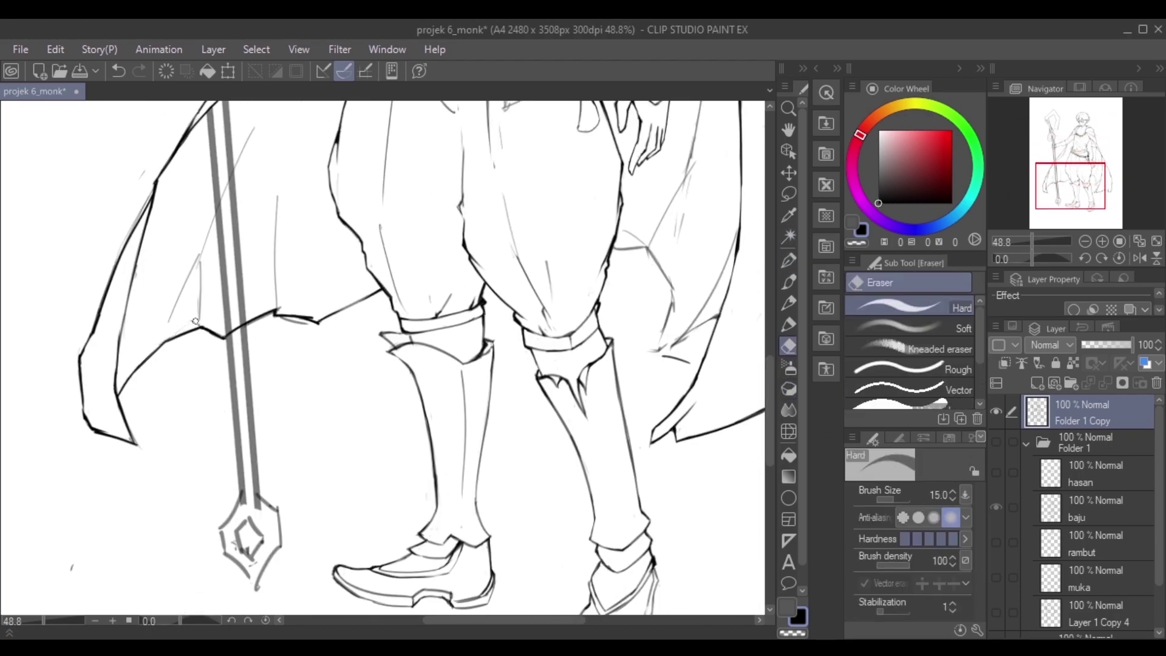
Ink the hand-side cape's inner lining edge and notched tip behind the leg, erasing the sketch lines around it.
key("p")
scroll(529, 254, "right", 3)
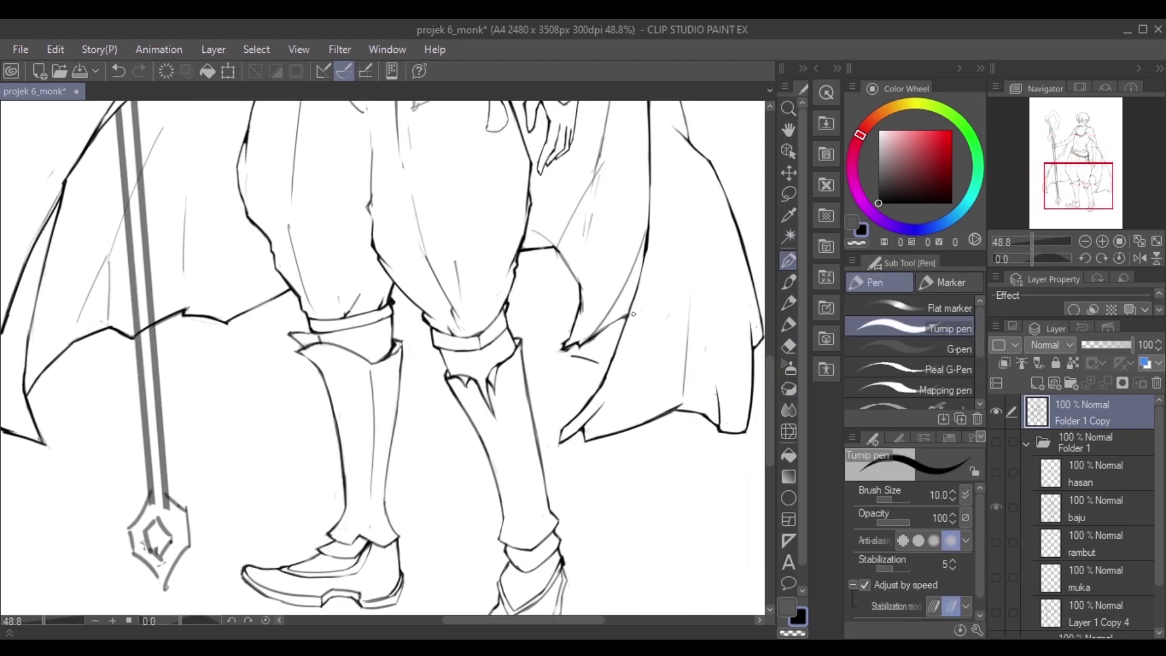
key("e")
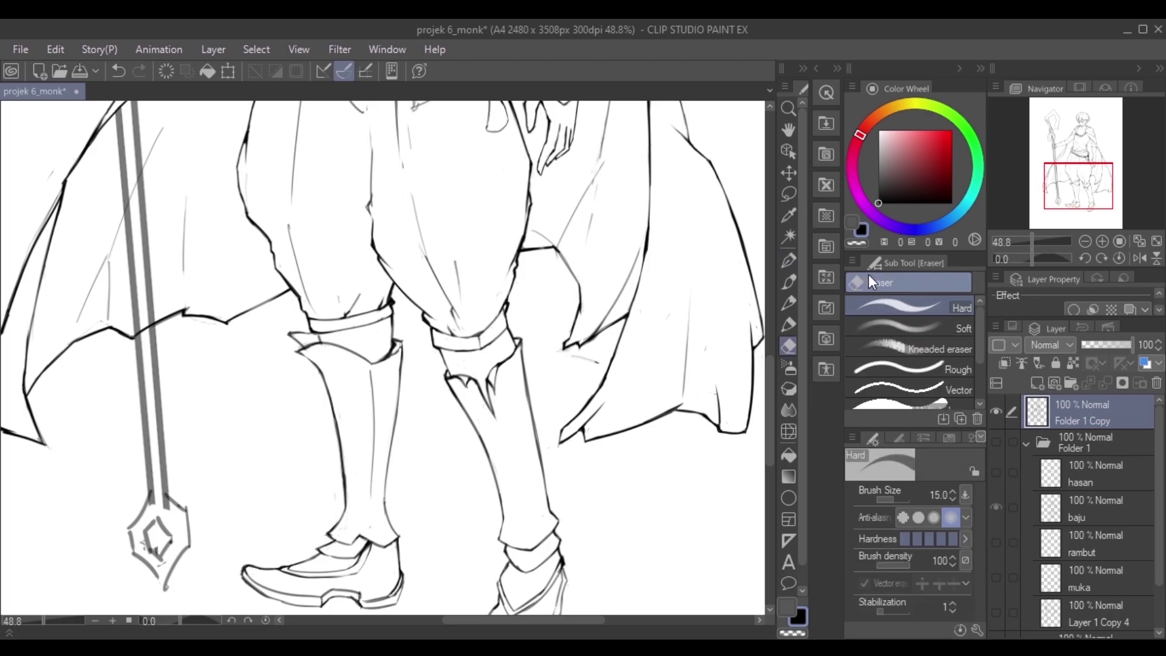
scroll(584, 317, "up", 3)
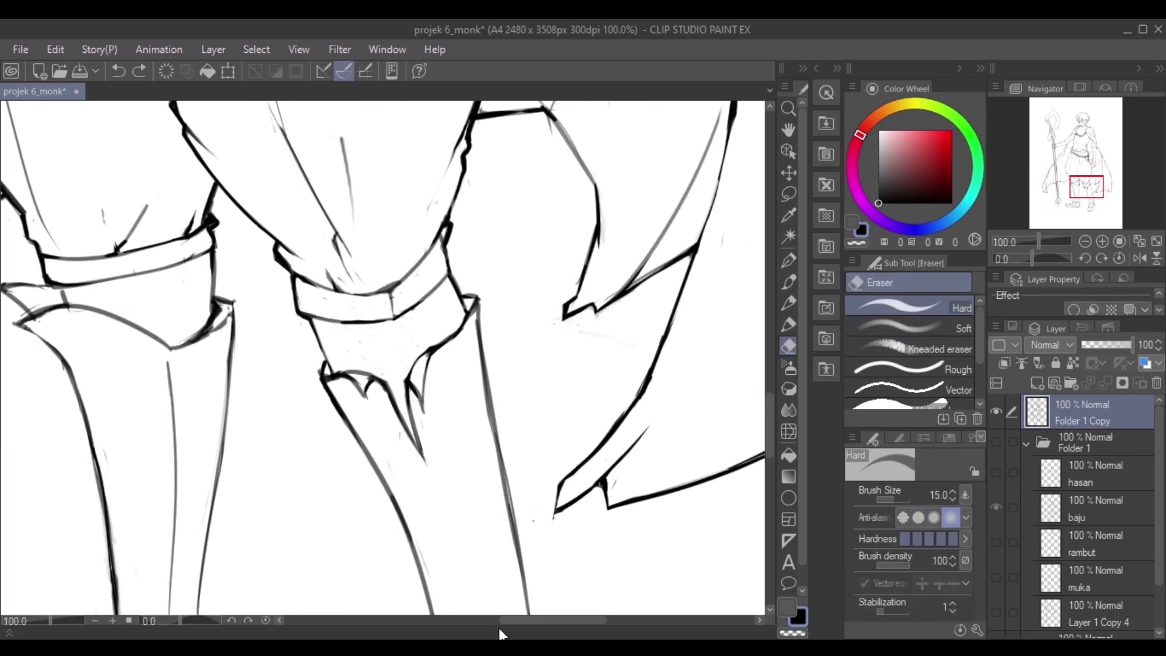
Erase the leftover marks between the hand-side boot and the cape with a size 50 Hard eraser.
key("ctrl+minus")
key("ctrl+minus")
scroll(493, 358, "up", 2)
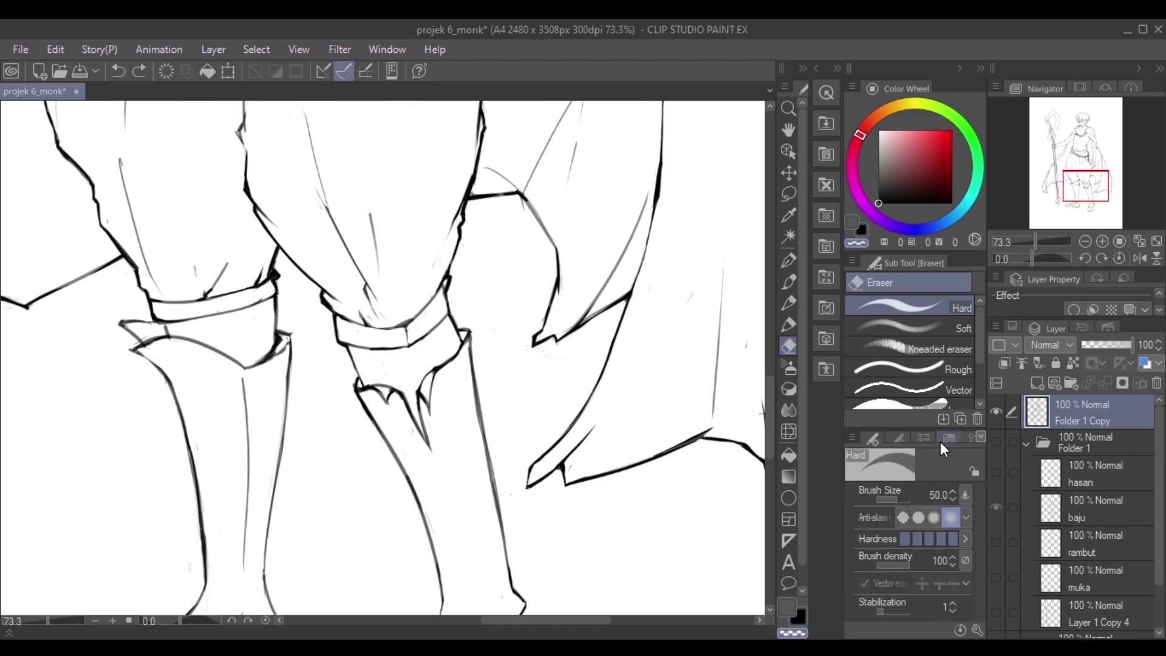
left_click_drag(494, 358, 522, 540)
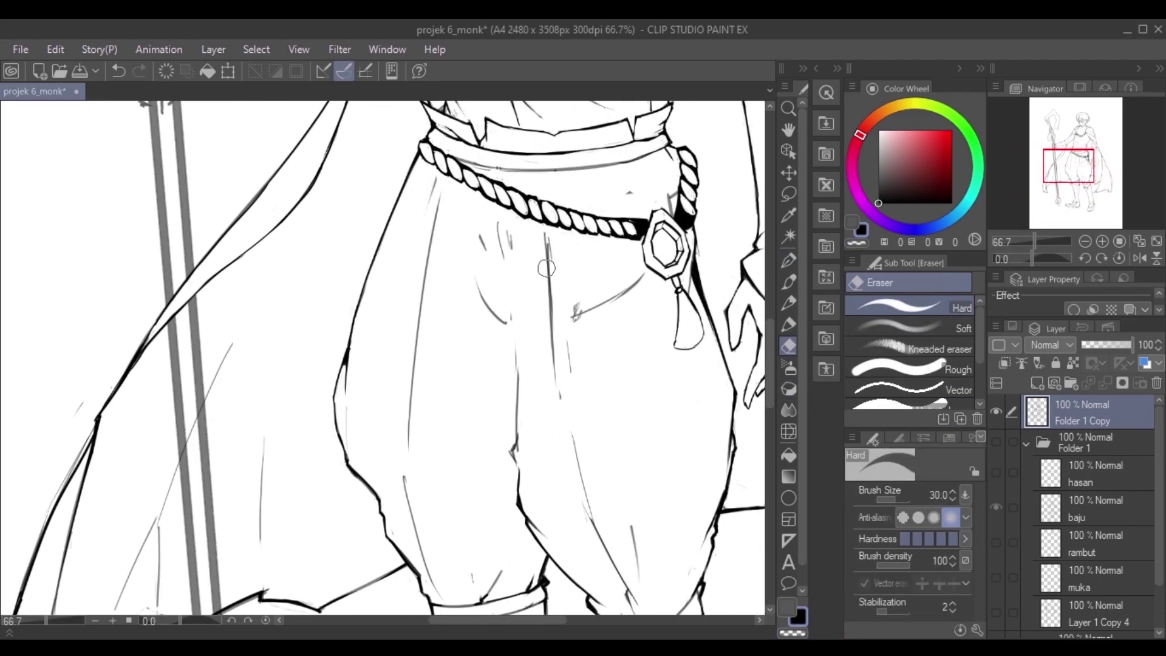
Tidy the trouser folds below the rope belt and erase rough marks along the staff-side cape hem.
key("p")
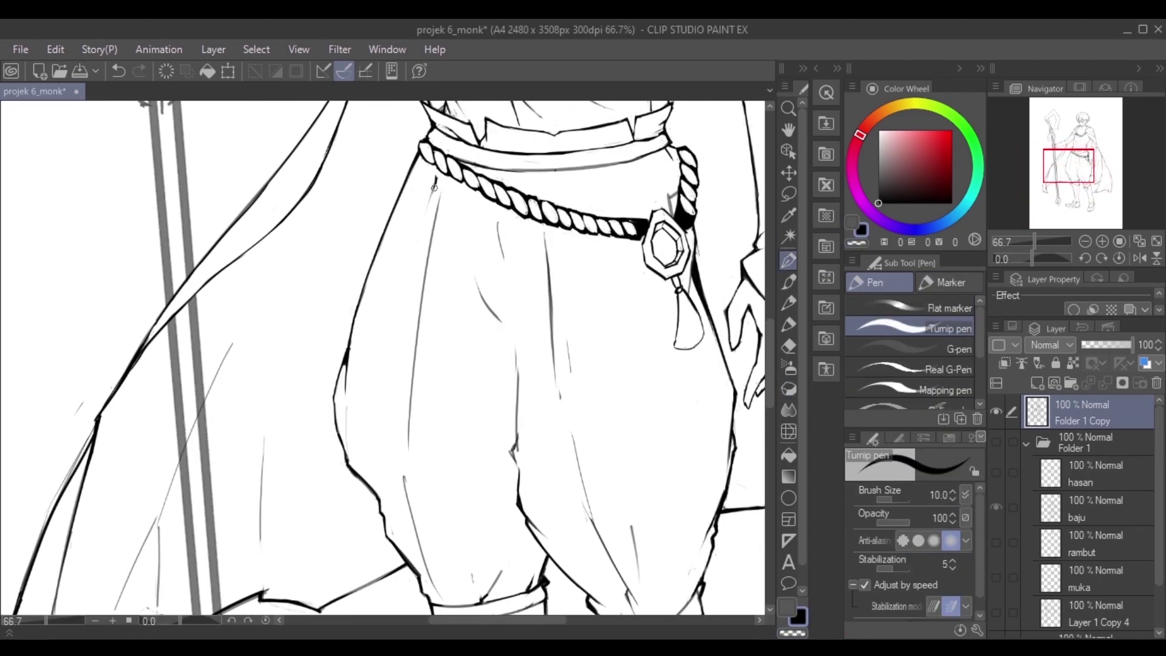
key("e")
scroll(424, 395, "down", 5)
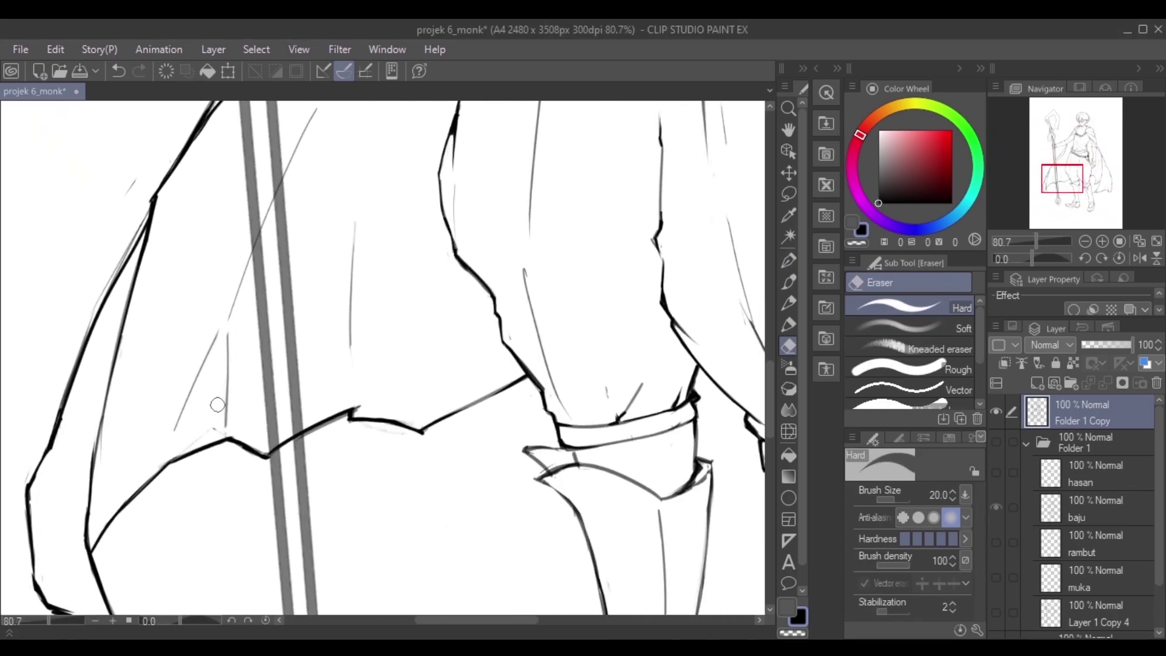
Ink the character's eyebrows and staff-side eye and erase the sketch lines around them.
key("ctrl+minus")
key("ctrl+minus")
key("ctrl+minus")
scroll(434, 122, "up", 5)
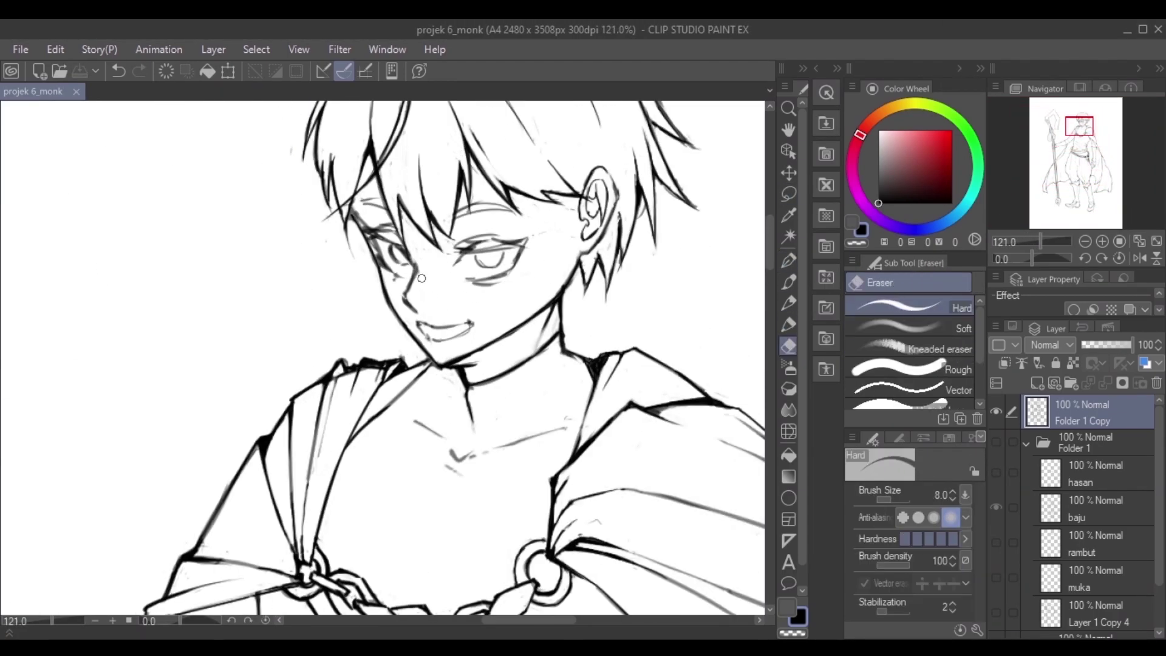
key("p")
left_click(788, 346)
key("p")
key("e")
key("p")
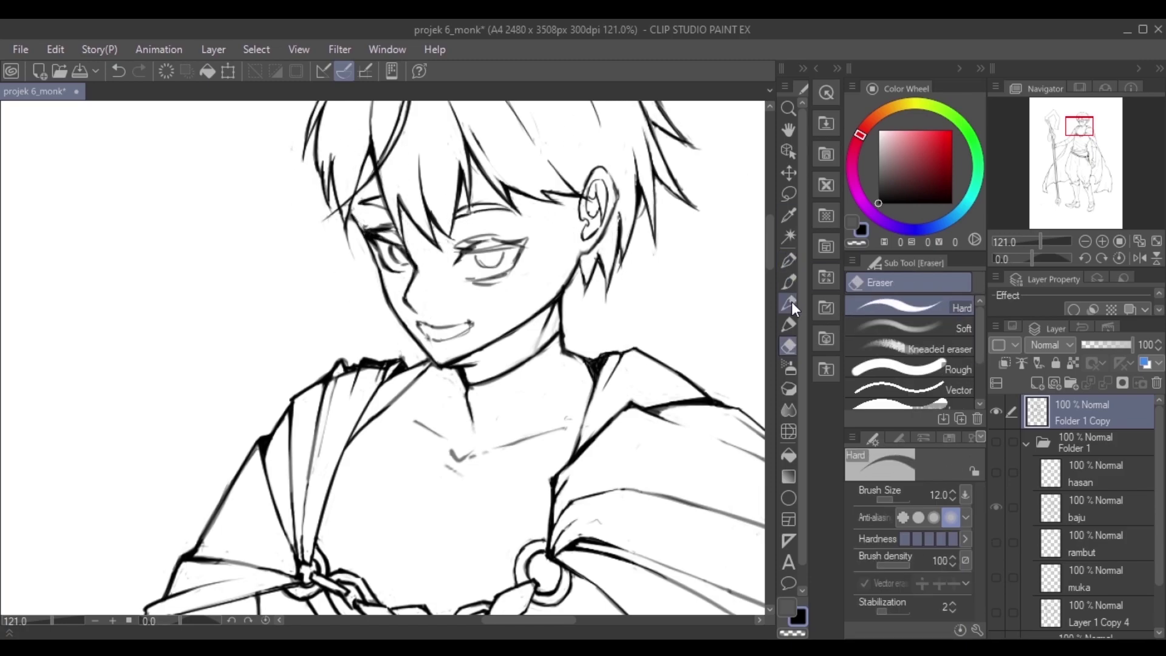
Ink the hand-side eye and the smiling mouth with a size 7 Turnip pen.
left_click_drag(459, 240, 519, 245)
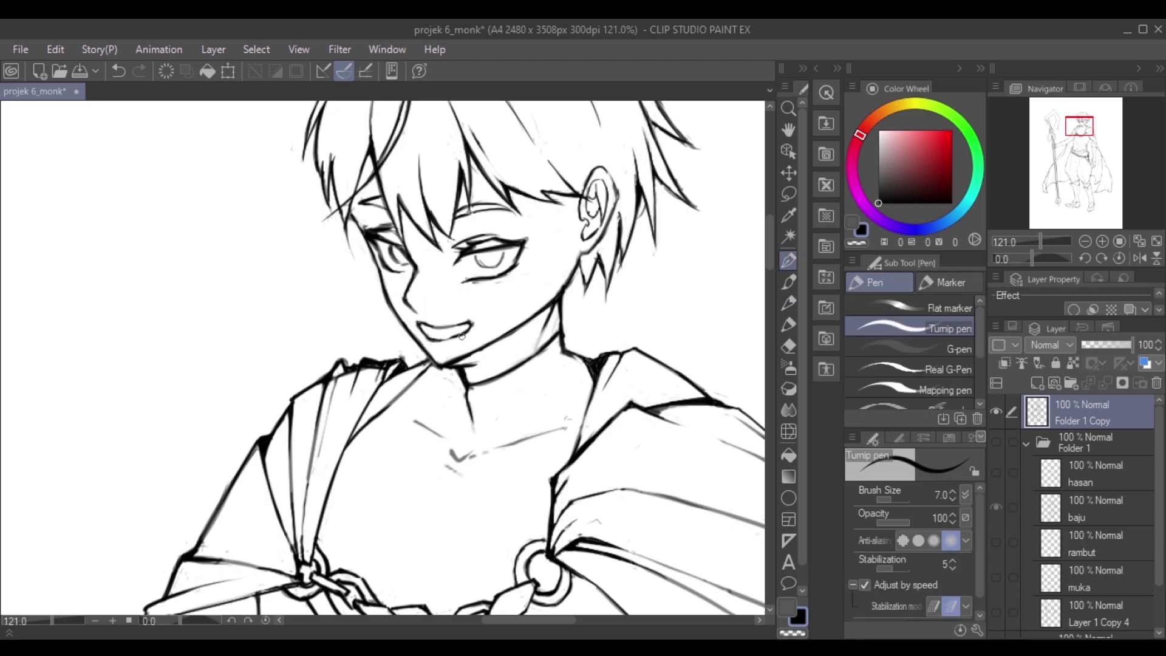
scroll(430, 338, "down", 1)
scroll(556, 177, "up", 2)
key("j")
key("p")
Ink the outer angular outline of the staff's hooked head and erase the rough edges along it.
scroll(556, 177, "down", 3)
scroll(182, 152, "up", 3)
left_click_drag(389, 193, 327, 334)
key("e")
left_click_drag(450, 159, 529, 285)
key("p")
Ink the inner outline of the staff's hooked head and trim its edges with a size 17 Hard eraser.
left_click_drag(349, 285, 368, 310)
mouse_move(347, 279)
left_mouse_down()
mouse_move(448, 255)
mouse_move(459, 350)
left_mouse_up()
key("e")
key("p")
key("e")
left_click_drag(440, 405, 468, 313)
key("p")
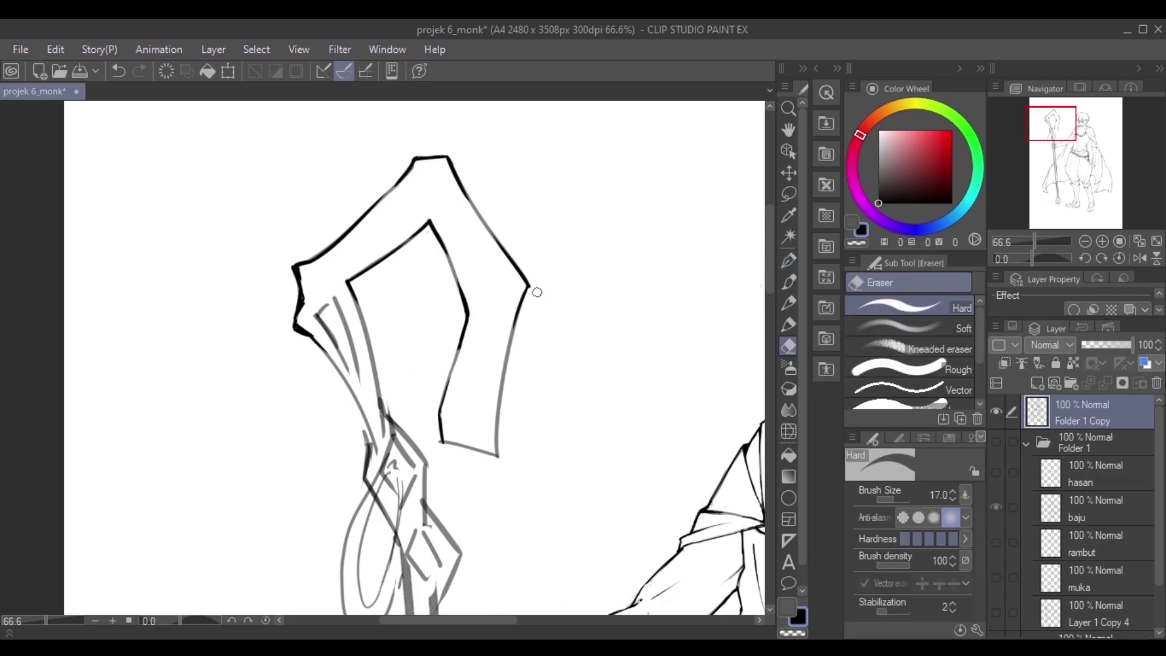
Ink the outer edge of the staff hook's free end with a size 12 Turnip pen and clean it up.
left_click_drag(498, 453, 527, 288)
scroll(527, 289, "down", 3)
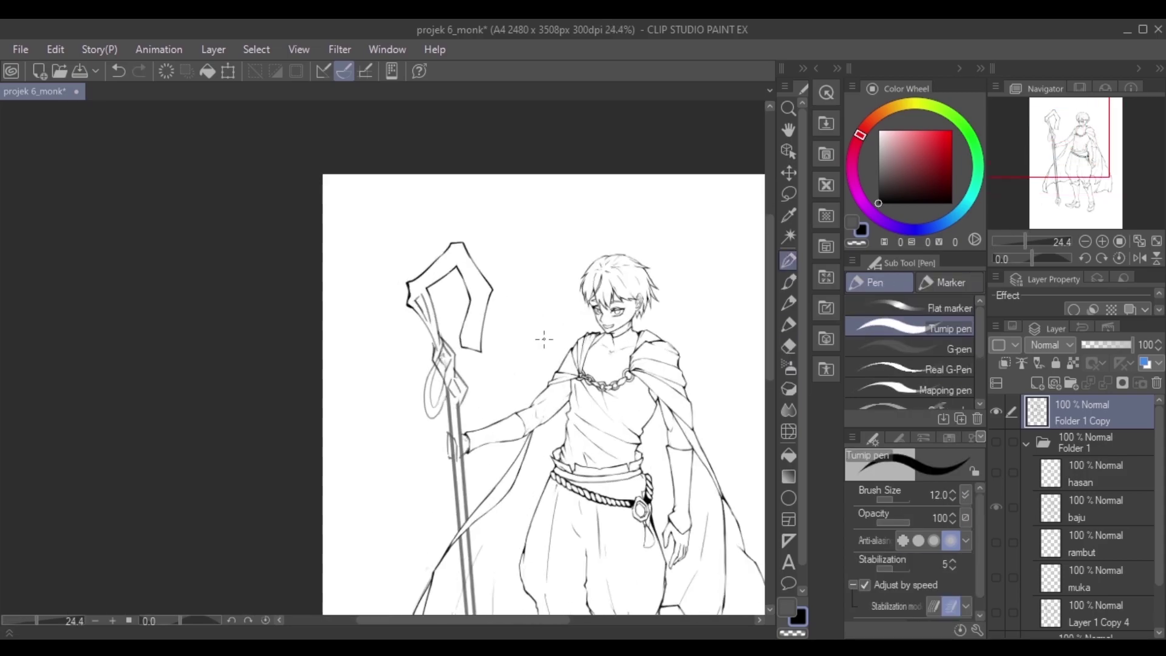
scroll(541, 333, "up", 4)
left_click_drag(448, 358, 465, 267)
key("e")
Outline the narrow wedge-shaped slot in the staff's neck and ink the neck's edges, erasing the sketch lines inside.
key("p")
left_click_drag(220, 263, 273, 344)
key("e")
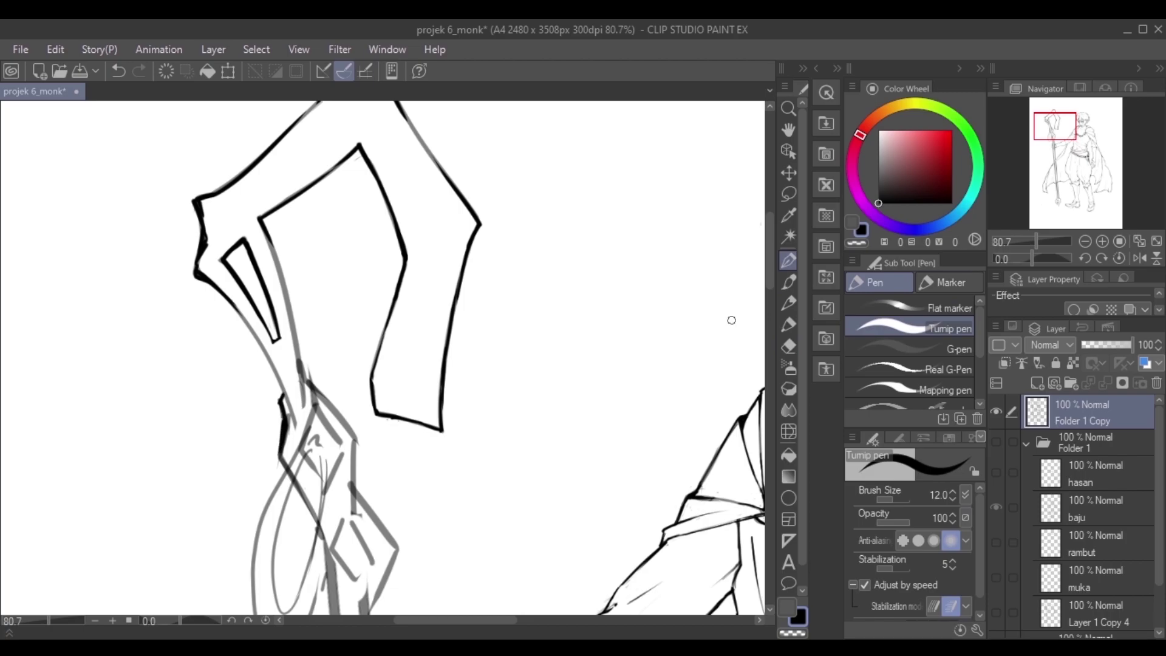
key("e")
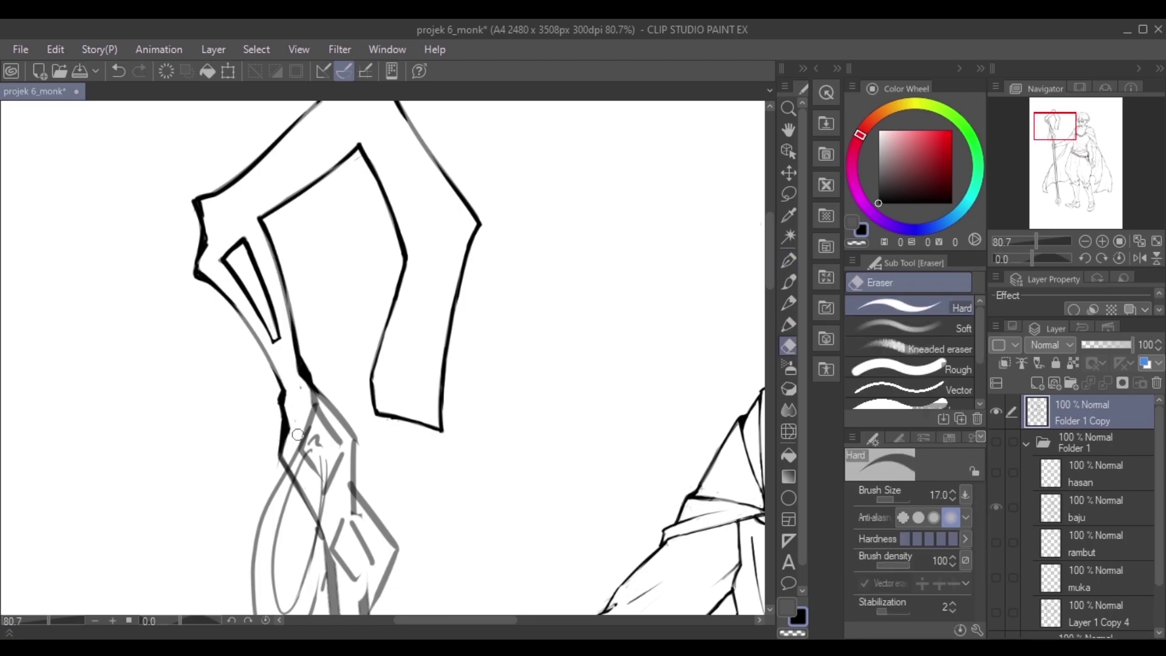
Ink the two diamond openings and the angular outer contour of the staff below its neck.
scroll(343, 516, "down", 3)
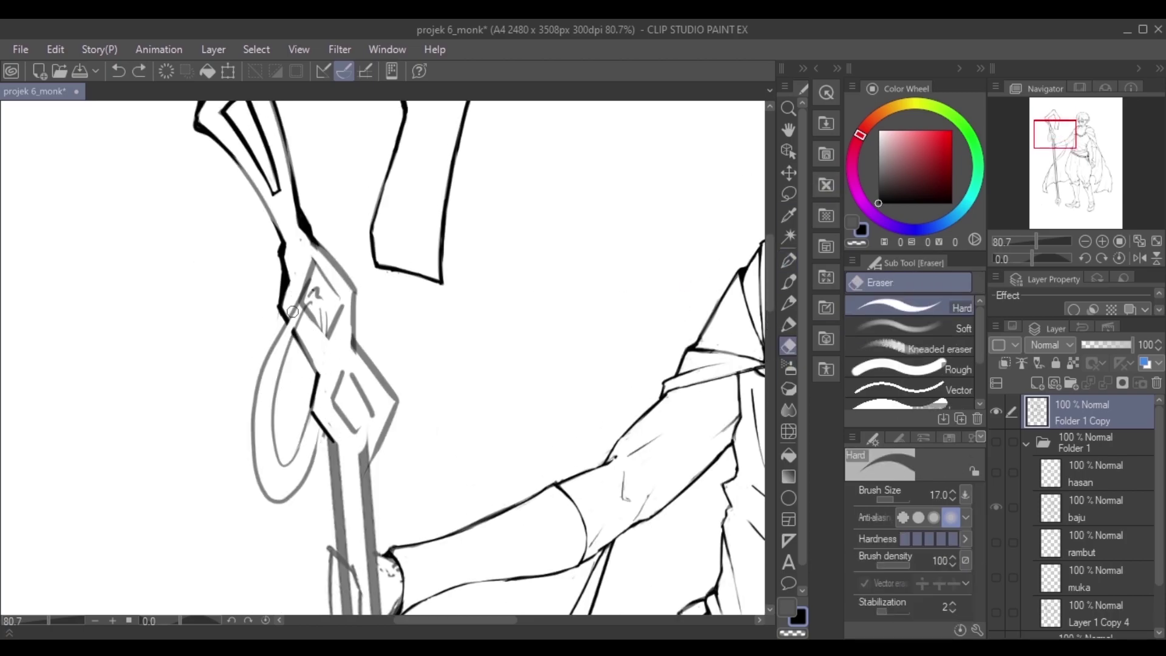
key("ctrl+z")
key("p")
left_click_drag(376, 451, 370, 466)
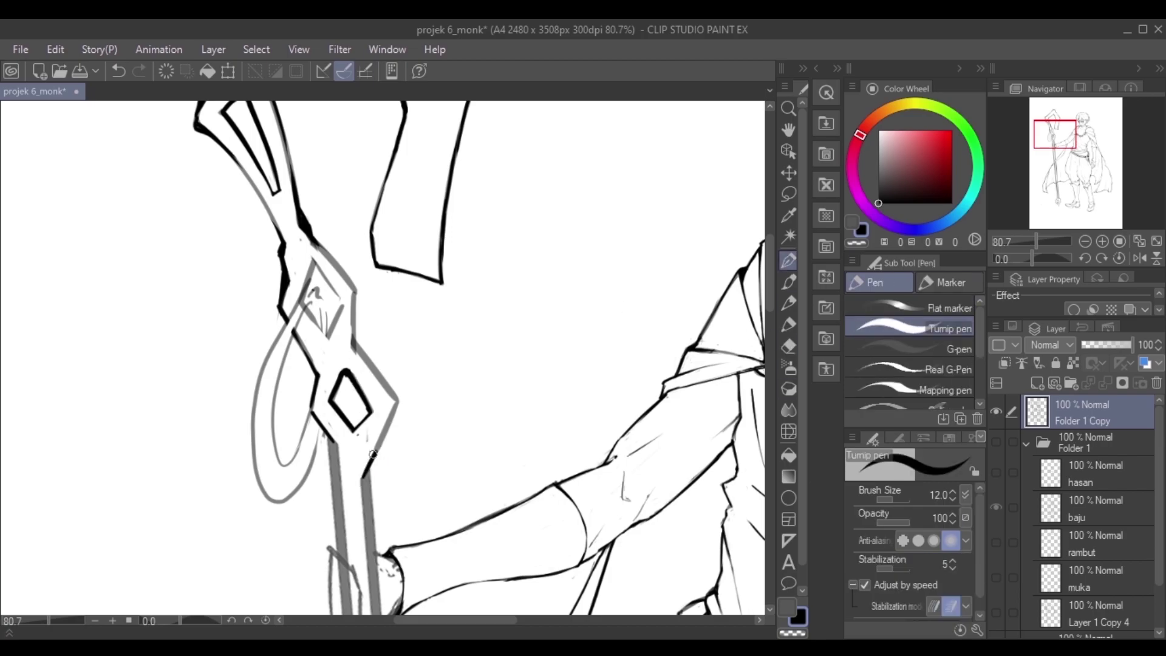
left_click_drag(352, 292, 355, 344)
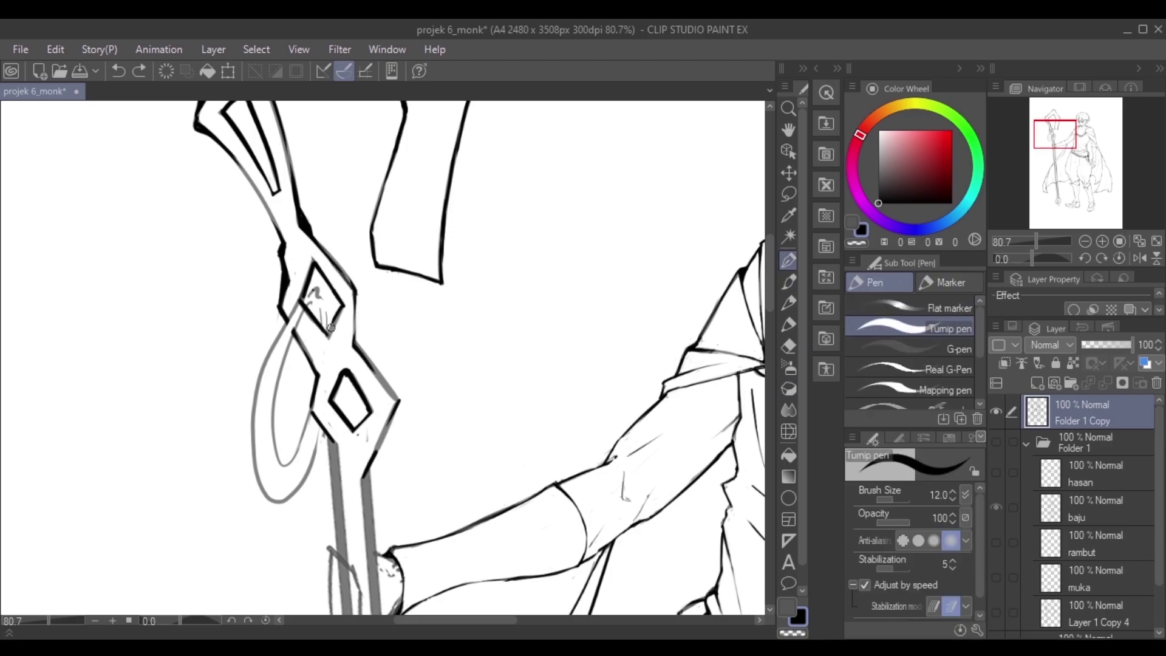
Draw a pair of nested tilted ellipses beside the staff as a clean ring.
key("u")
key("ctrl+z")
key("m")
left_click_drag(198, 453, 213, 393)
key("ctrl+c")
key("ctrl+v")
key("ctrl+t")
key("Escape")
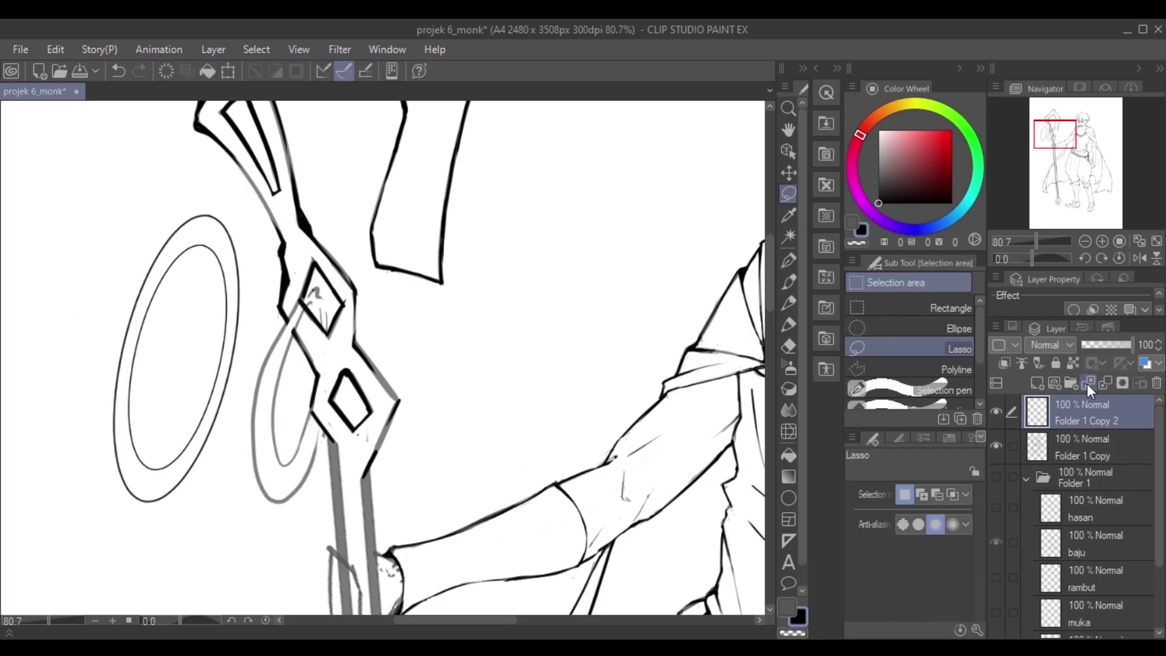
key("ctrl+z")
Replace the rough sketched rings with lassoed copies of the clean ring, positioned at the staff's two diamond openings.
key("e")
key("m")
left_click_drag(182, 564, 164, 594)
key("ctrl+c")
key("ctrl+v")
key("ctrl+t")
left_click_drag(183, 364, 286, 449)
left_click_drag(364, 577, 371, 605)
key("Return")
left_click(372, 605)
key("ctrl+d")
Erase the overlapping lines where the ring copies pass through the diamond openings with a size 17 Hard eraser.
key("e")
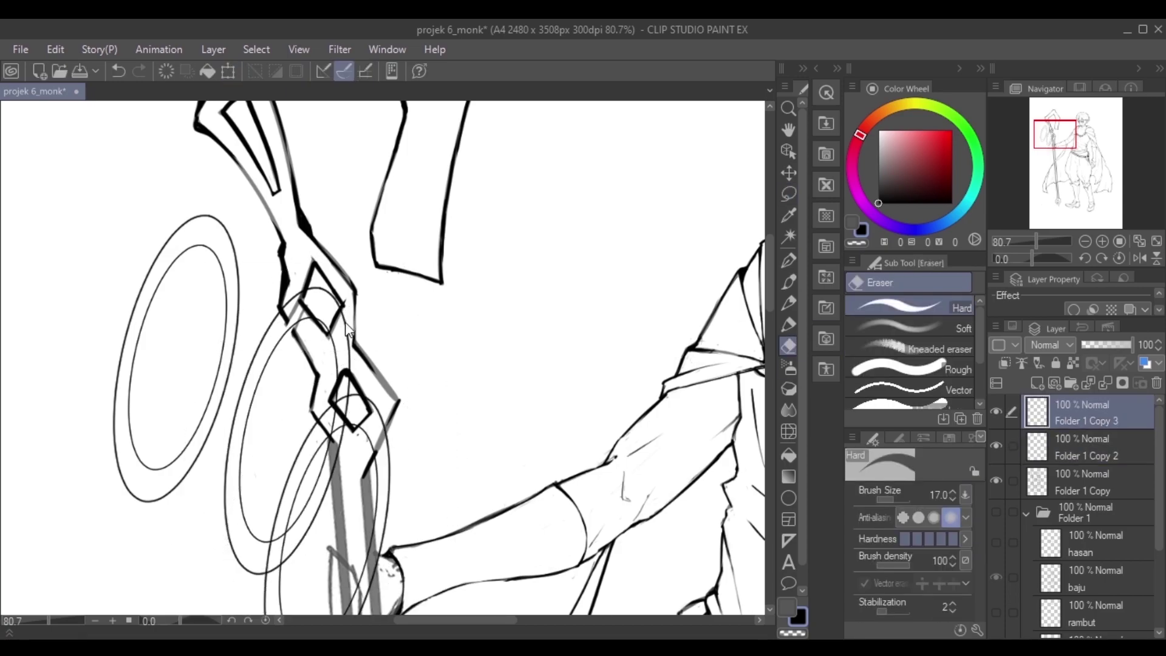
left_click_drag(319, 360, 310, 312)
key("alt+bracketleft")
scroll(335, 324, "down", 3)
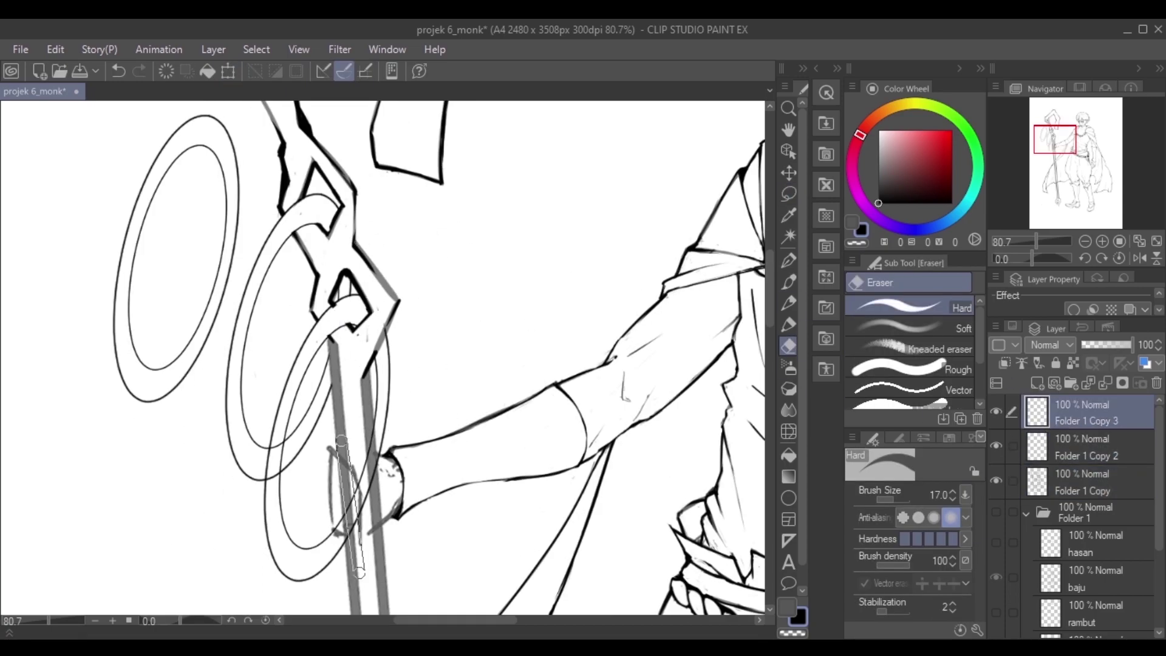
Erase the ring lines that cross the staff's shaft on the ring layers with a size 25 Hard eraser.
scroll(356, 481, "down", 2)
key("alt+bracketleft")
key("bracketright")
key("bracketright")
key("bracketright")
mouse_move(261, 243)
left_mouse_down()
mouse_move(286, 316)
mouse_move(358, 394)
left_mouse_up()
scroll(359, 423, "down", 3)
key("bracketleft")
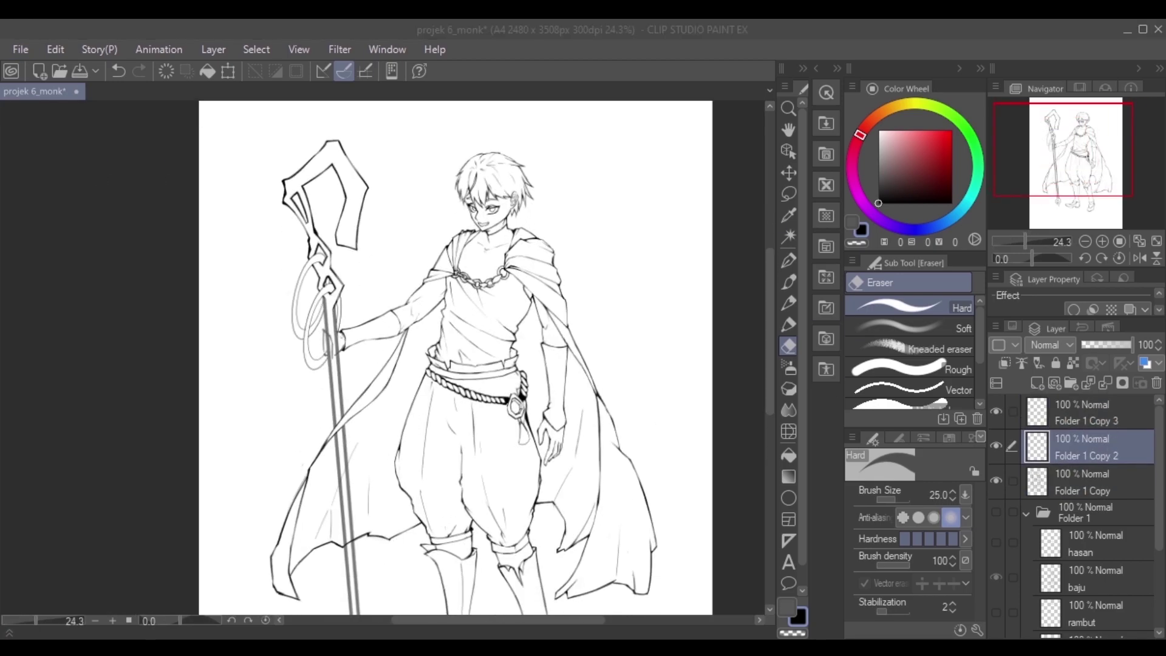
Ink the two long straight edges of the staff's shaft on the Folder 1 Copy layer with a size 17 Turnip pen.
scroll(455, 359, "down", 1)
key("p")
key("alt+bracketleft")
scroll(418, 349, "up", 4)
scroll(419, 349, "down", 4)
scroll(418, 349, "up", 2)
key("bracketright")
key("bracketright")
scroll(419, 349, "down", 4)
left_click_drag(406, 109, 428, 565)
scroll(393, 244, "up", 5)
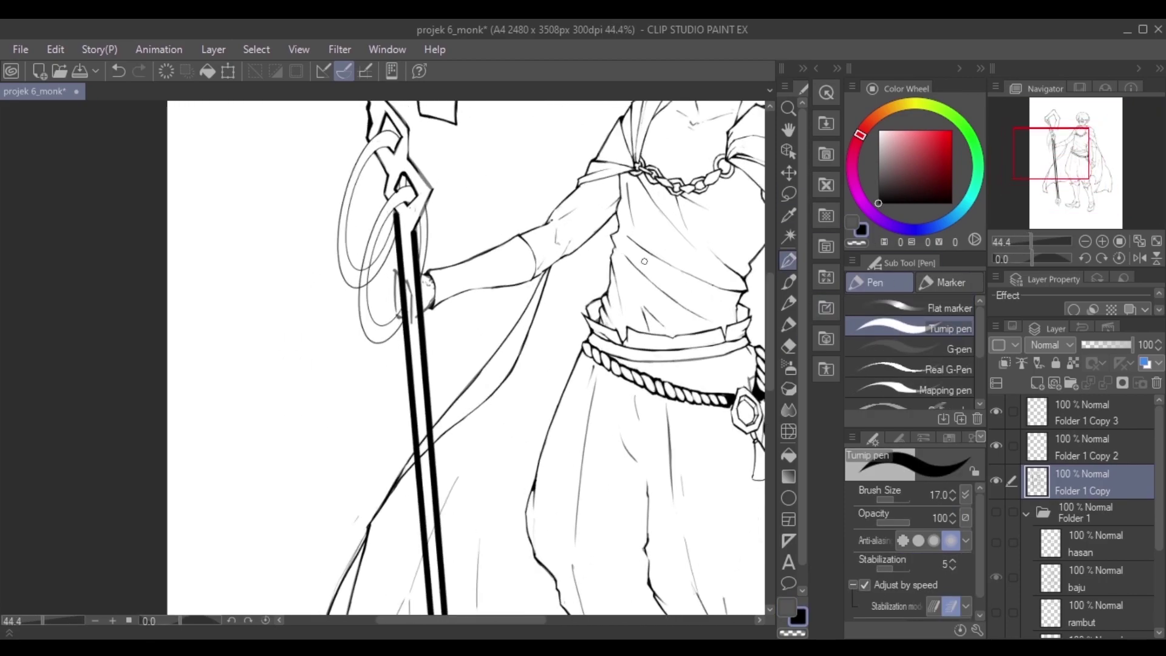
Ink the staff's faceted lower tip and its inner gem with a size 12 Turnip pen, erasing the rough sketch lines there.
scroll(393, 244, "down", 5)
scroll(395, 365, "down", 3)
scroll(395, 405, "up", 4)
key("bracketleft")
key("bracketleft")
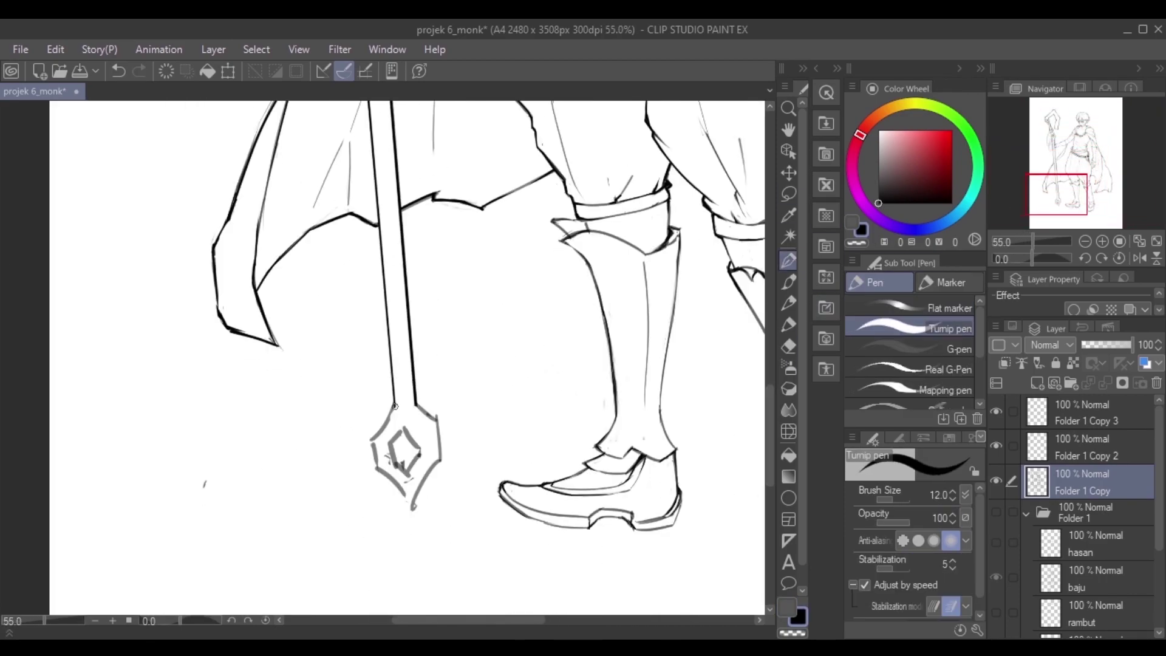
key("e")
left_click_drag(372, 436, 413, 509)
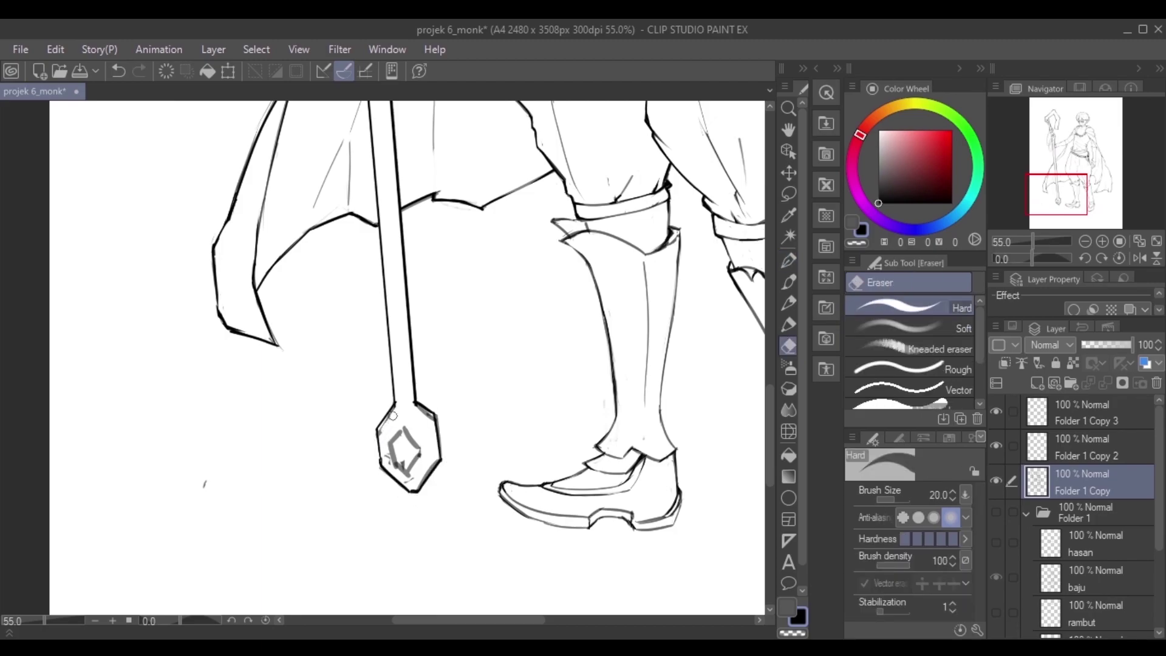
key("p")
left_click_drag(401, 418, 423, 459)
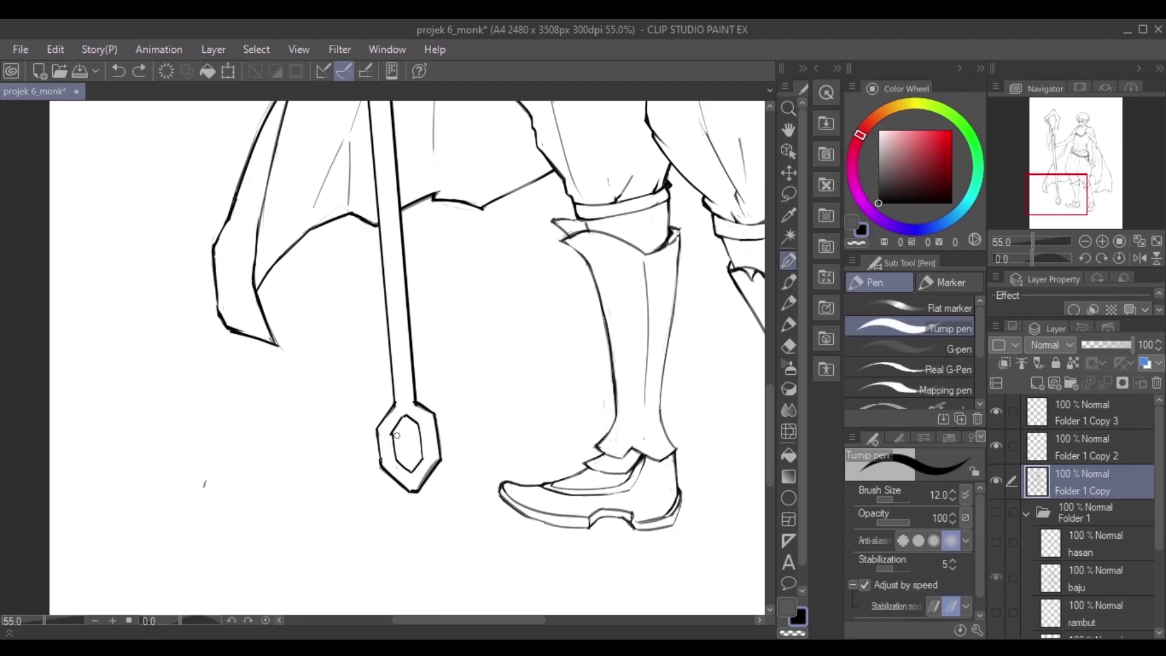
Ink the fingers of the hand gripping the staff with a finer Turnip pen.
scroll(395, 364, "up", 5)
scroll(375, 249, "up", 1)
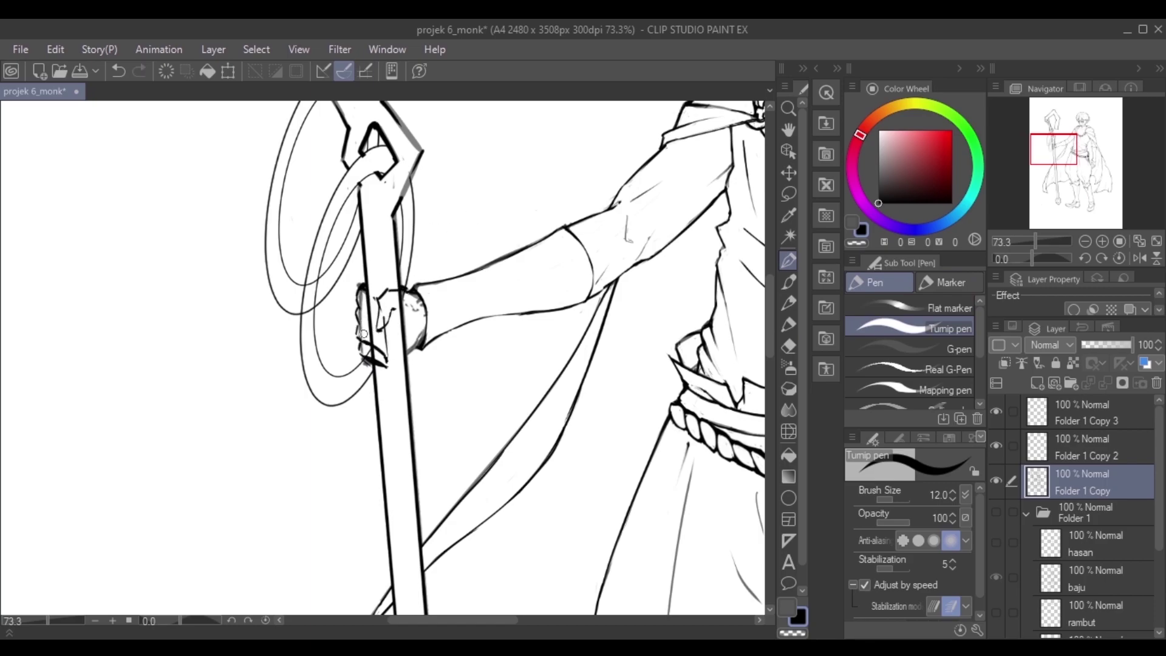
key("bracketleft")
key("bracketleft")
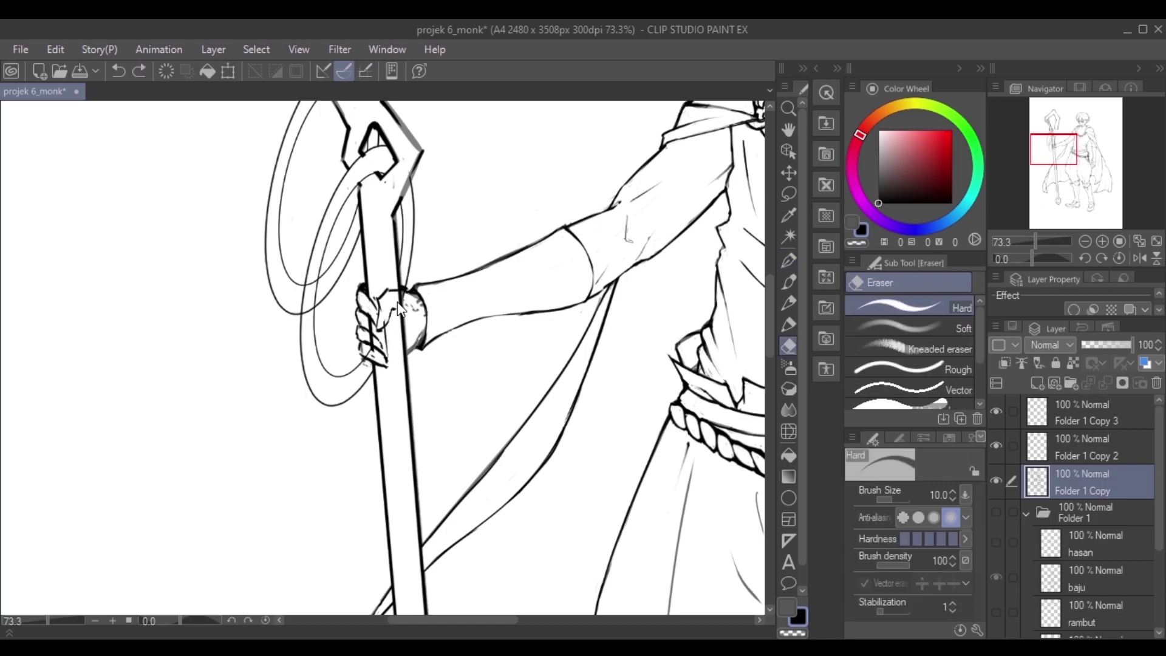
Clean up the gripping hand by erasing stray sketch marks and staff lines across it with a size 10 to 12 Hard eraser.
scroll(373, 335, "up", 2)
key("e")
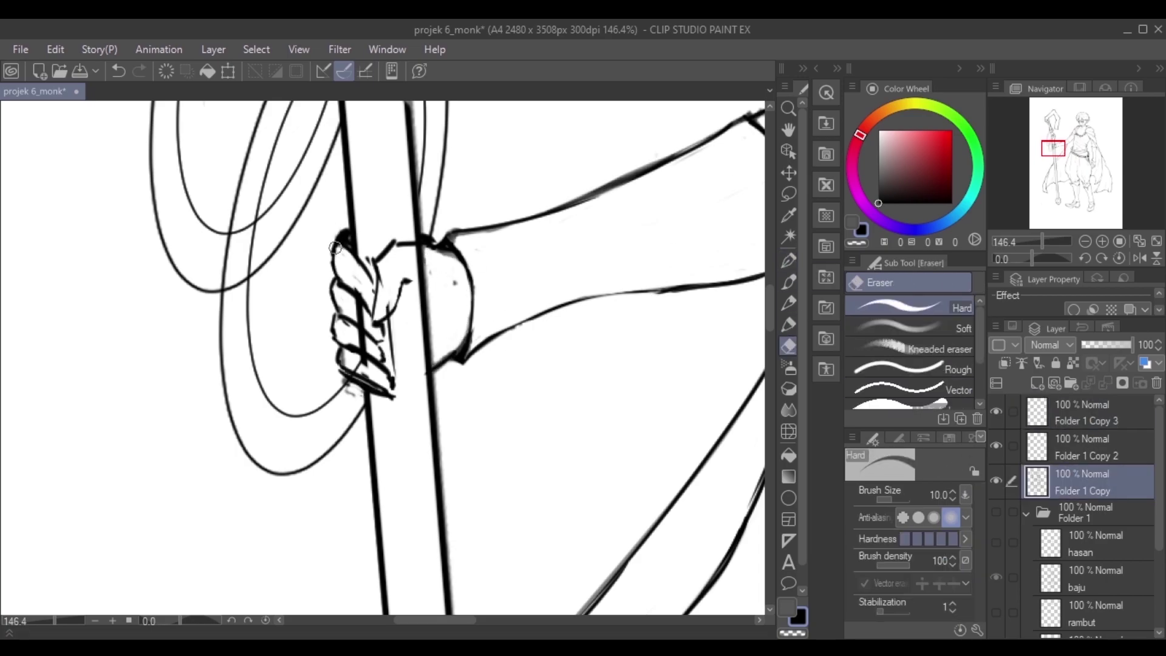
left_click_drag(361, 395, 389, 316)
scroll(389, 316, "down", 1)
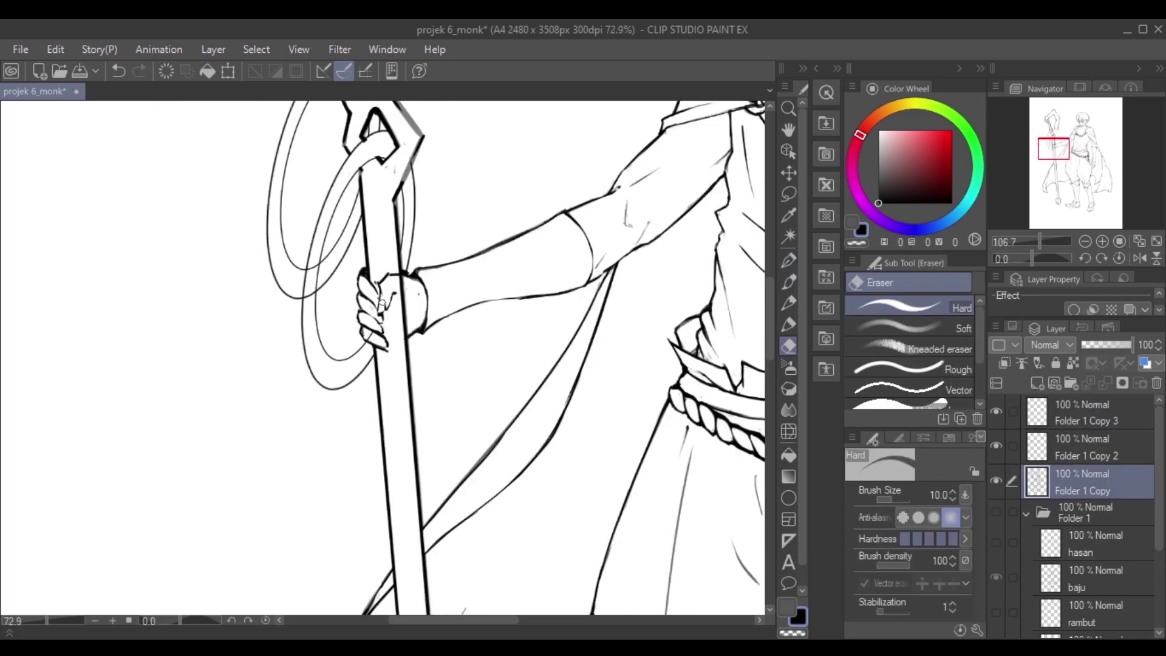
key("bracketright")
left_click_drag(416, 185, 425, 213)
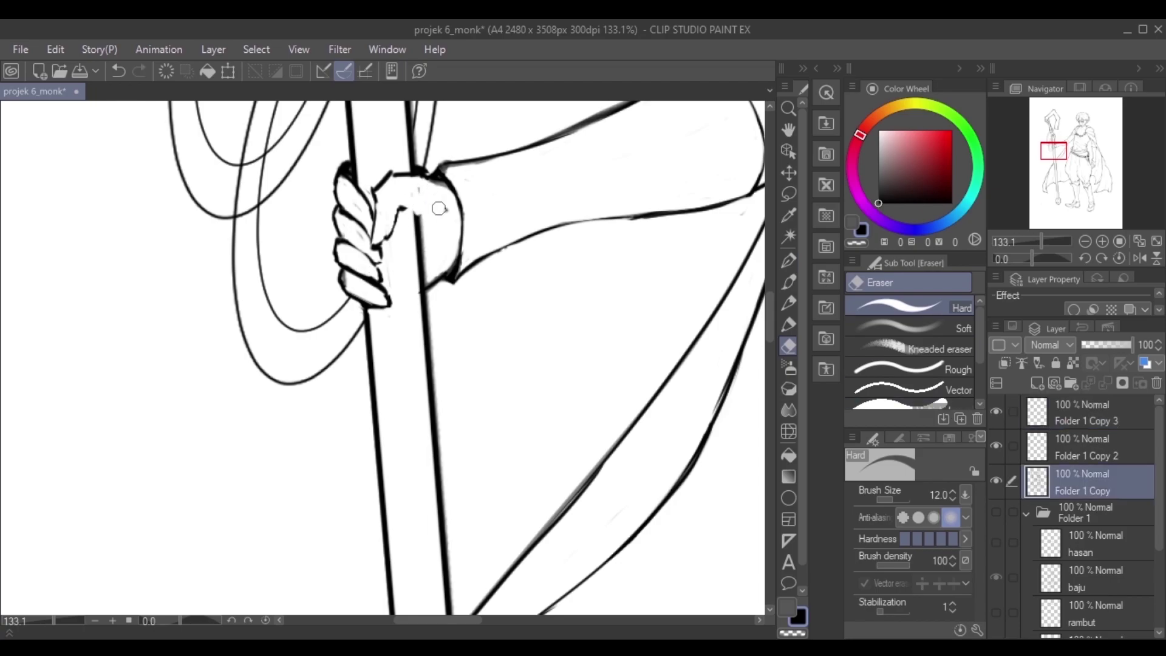
Group the three line-art layers into a folder named sketsa finish.
key("ctrl+0")
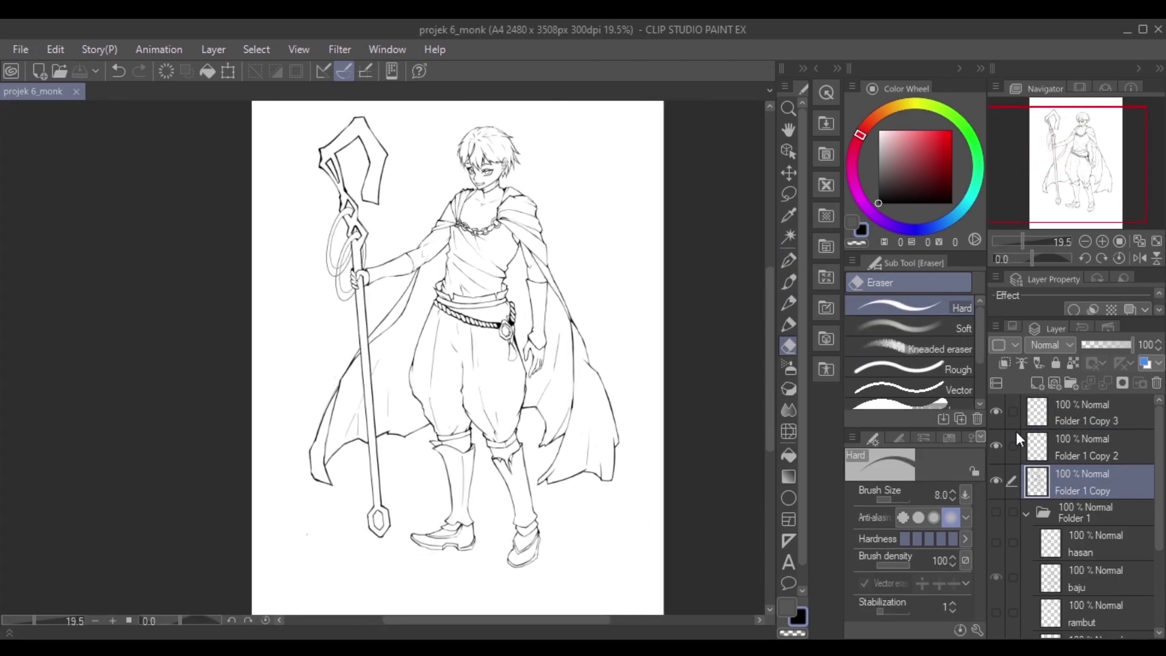
scroll(1087, 456, "up", 3)
left_click(1069, 408)
left_click(1028, 406)
Lasso the front rope belt on the Folder 1 Copy layer and paste a copy rotated along the waistband as a second rope.
left_click(1093, 508)
scroll(596, 362, "up", 6)
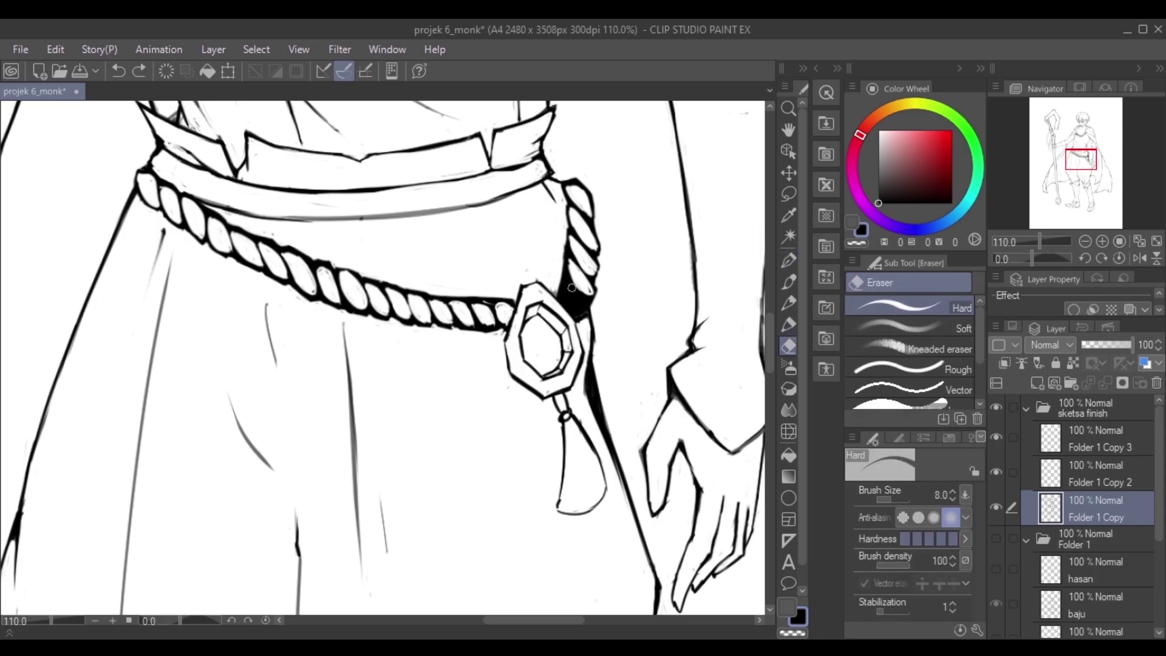
scroll(594, 294, "down", 3)
scroll(594, 295, "up", 1)
key("m")
left_click_drag(292, 207, 285, 218)
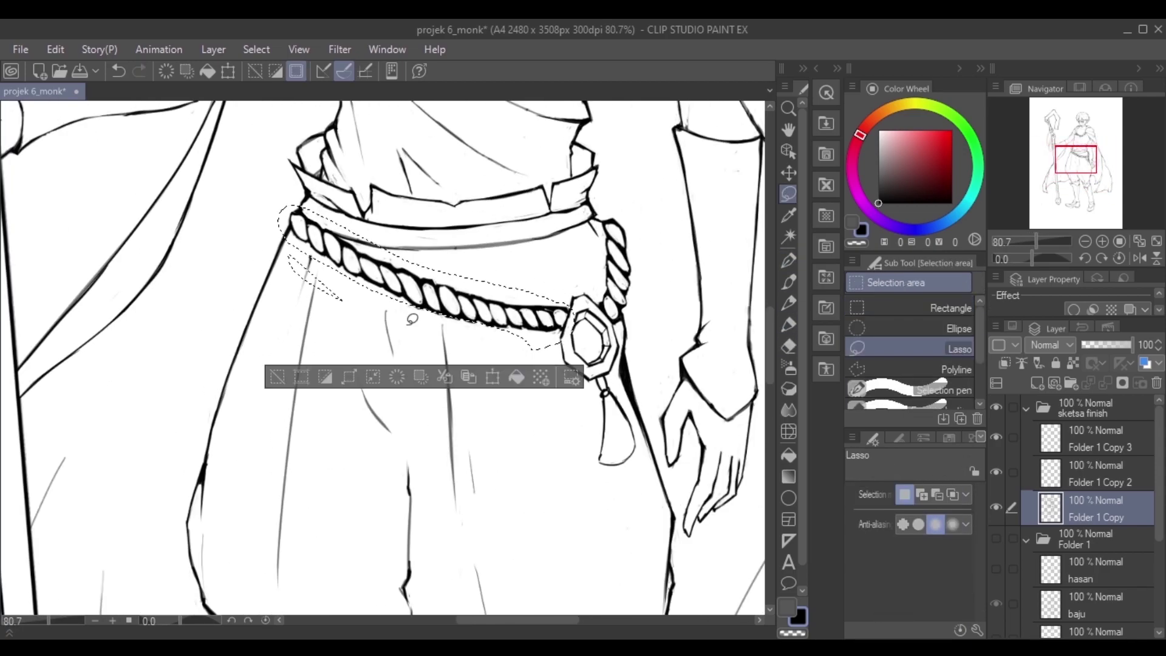
key("ctrl+c")
key("ctrl+v")
key("ctrl+t")
key("Return")
Isolate the rope copy by temporarily hiding the Folder 1 Copy layer and erase the stray lines around it with a size 20 Hard eraser.
left_click(996, 542)
key("e")
scroll(323, 249, "up", 1)
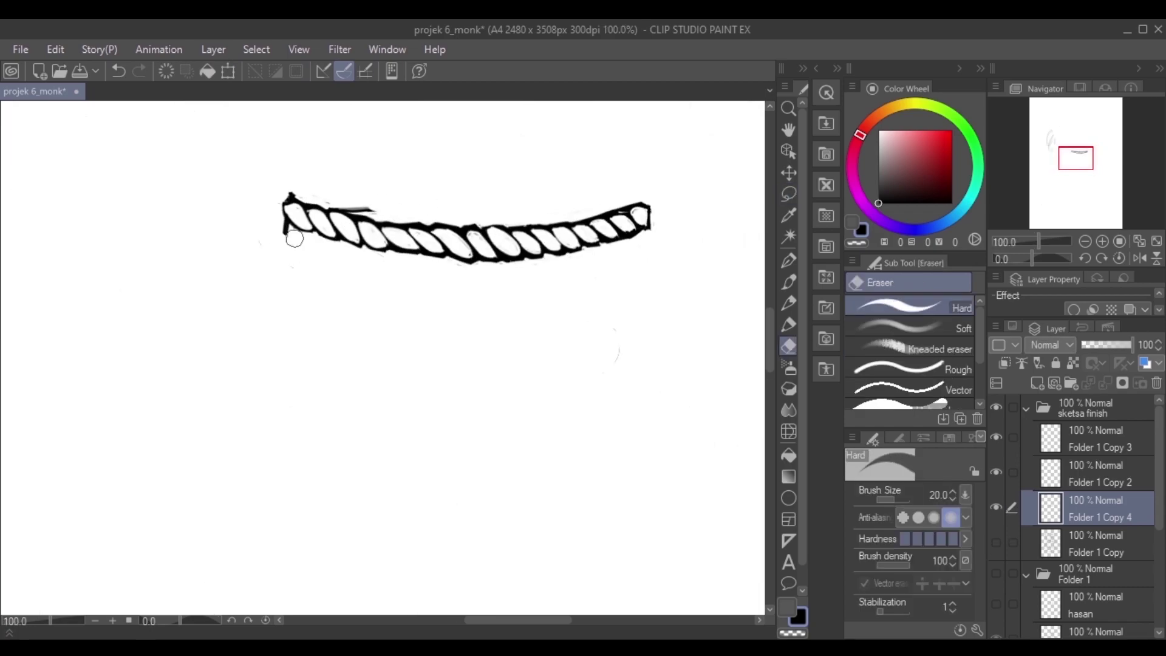
scroll(590, 215, "down", 2)
left_click(996, 541)
Fit the upper rope to the waist with Liquify and erase the waistband lines beneath it with a size 25 Hard eraser.
left_click(788, 431)
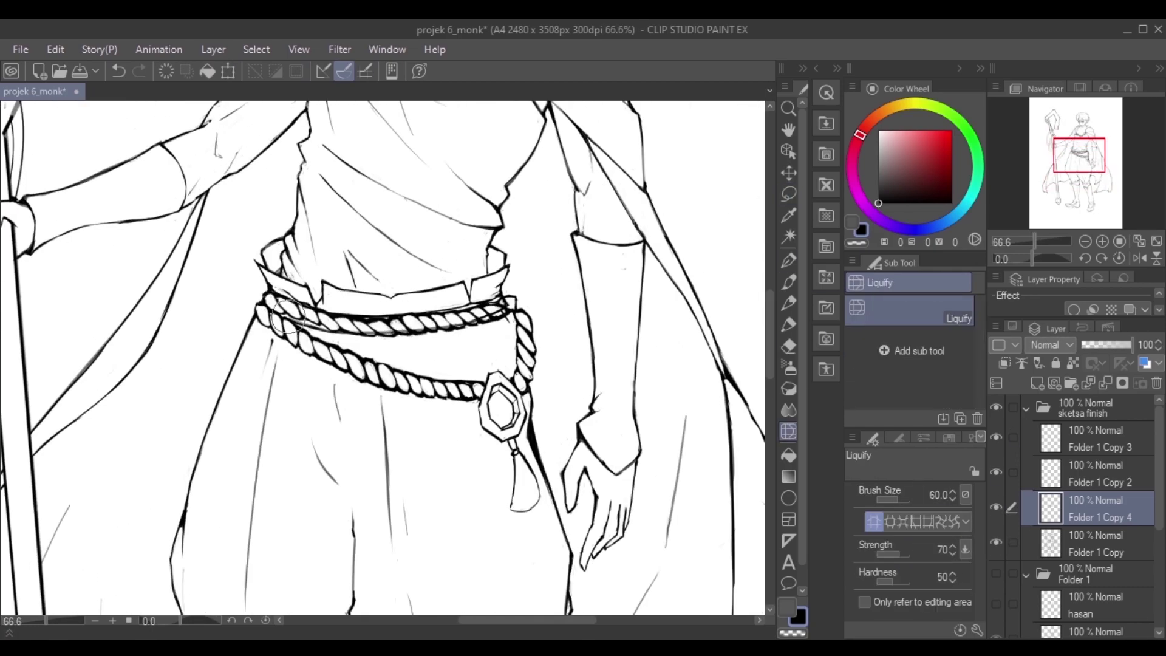
scroll(509, 299, "up", 2)
key("e")
left_click(313, 317, "ctrl+shift")
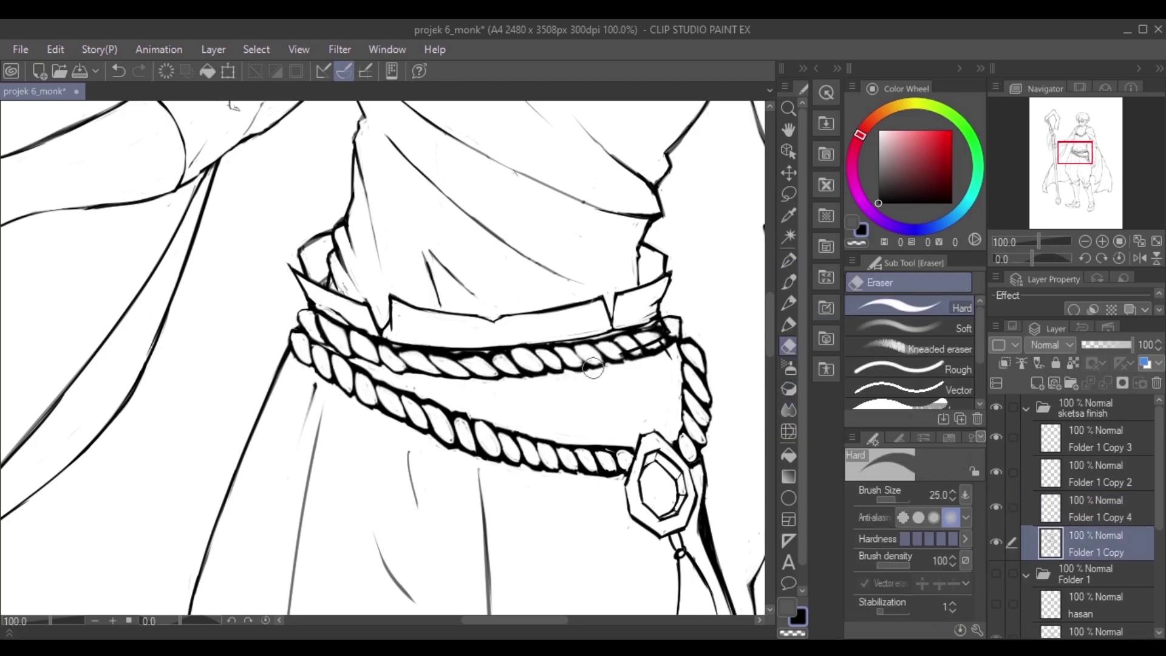
scroll(584, 371, "up", 2)
Merge the rope copy down into the Folder 1 Copy line-art layer.
left_click(287, 380, "ctrl+shift")
key("ctrl+e")
left_click(788, 260)
scroll(516, 339, "down", 6)
scroll(516, 338, "up", 6)
scroll(516, 339, "down", 5)
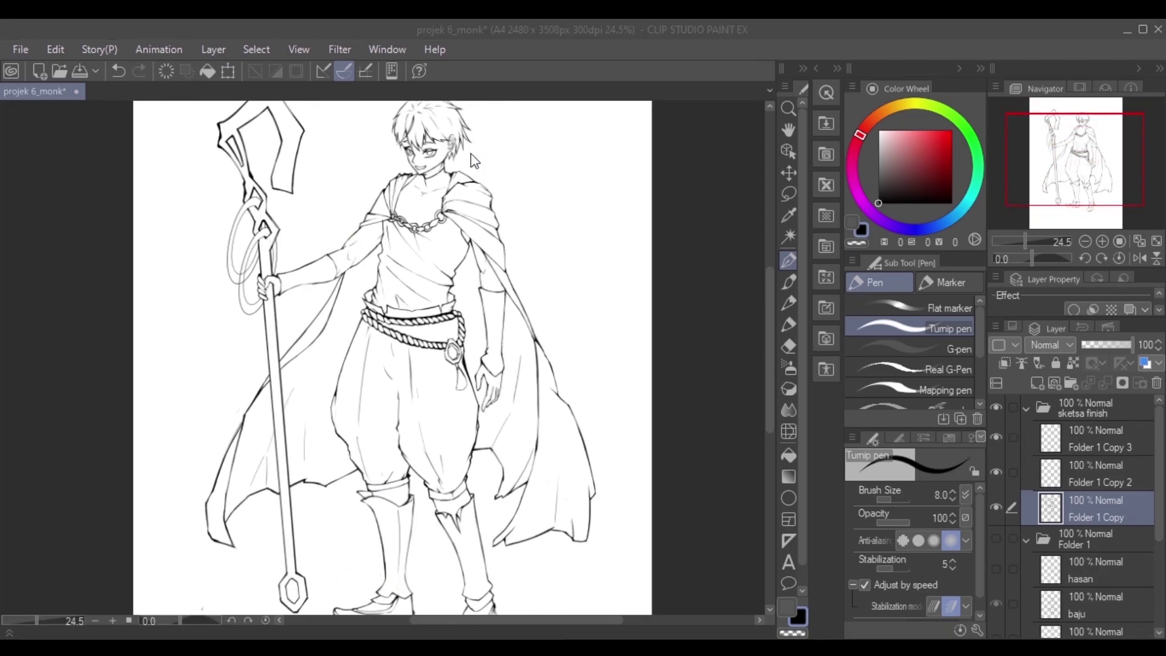
Duplicate the sketsa finish folder as a single merged line-art layer, with the original folder hidden.
left_click(1081, 408)
key("ctrl+c")
key("ctrl+v")
Select the figure's silhouette by its surrounding background, using Auto select with Selection for referred layers.
left_click(789, 236)
left_click(911, 372)
left_click(607, 356)
scroll(607, 357, "up", 1)
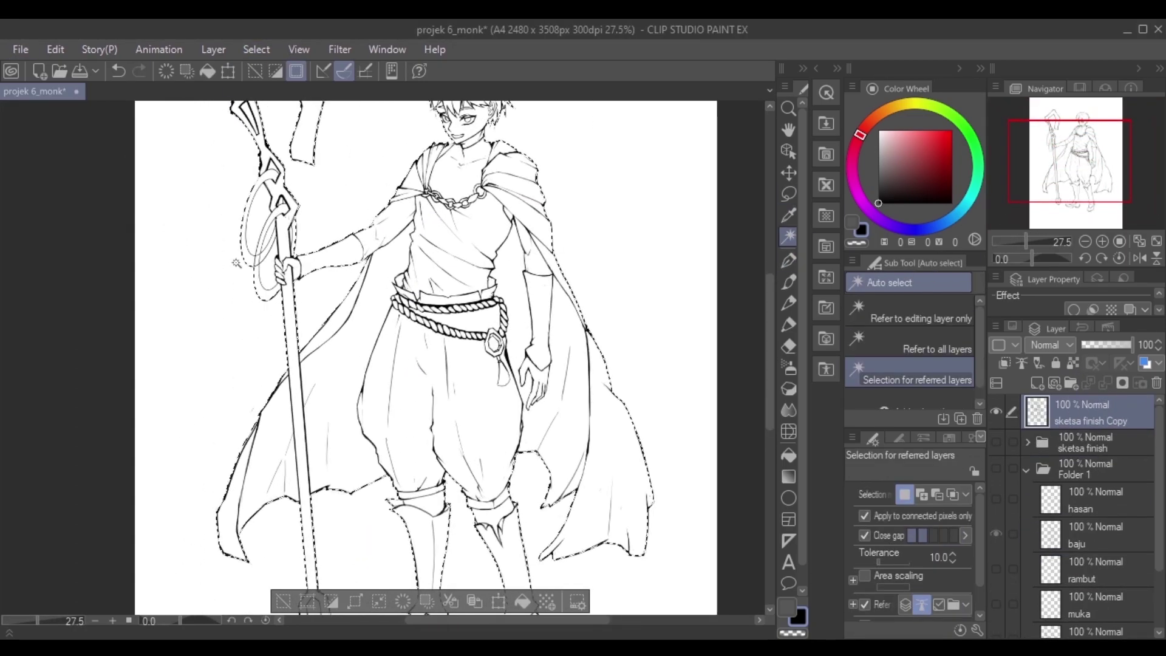
scroll(465, 308, "up", 8)
scroll(498, 280, "down", 9)
scroll(520, 256, "up", 2)
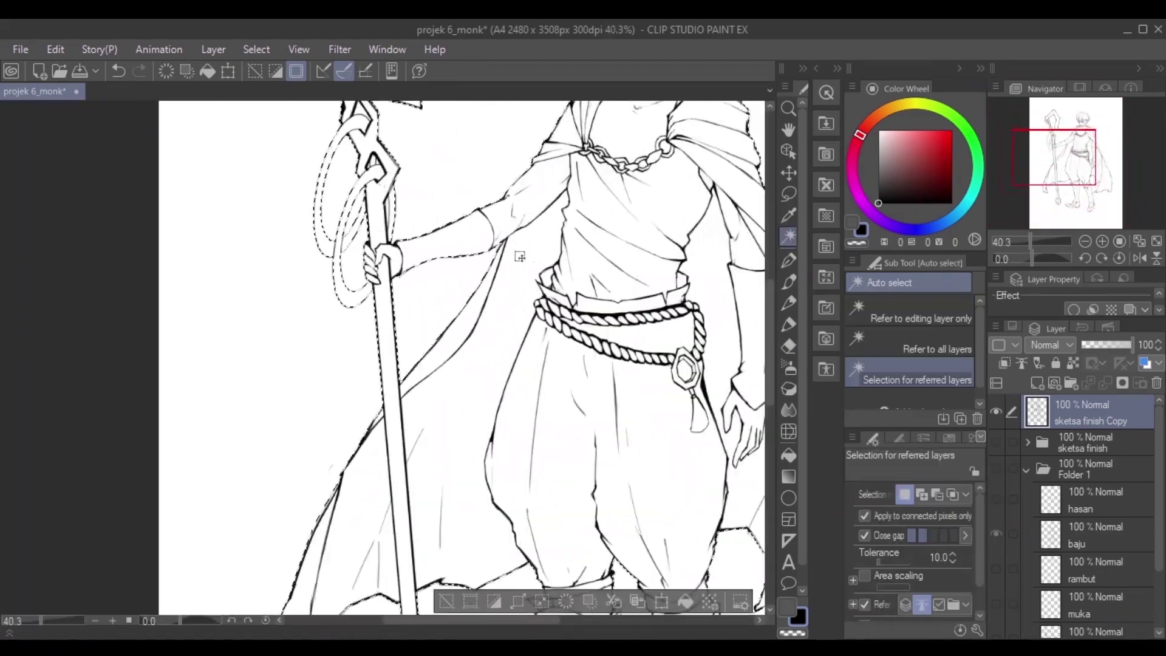
scroll(520, 256, "up", 4)
scroll(519, 257, "down", 6)
Add a new layer below the merged line-art copy and choose a muted grey for the Fill tool.
left_click(788, 455)
left_click(1037, 382)
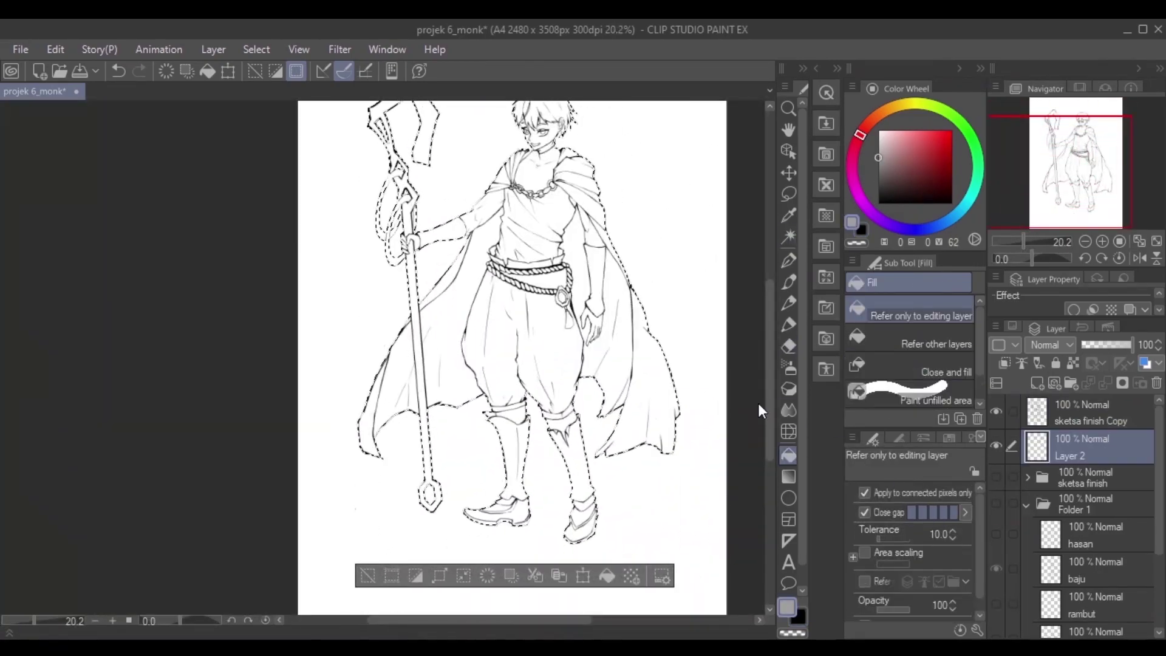